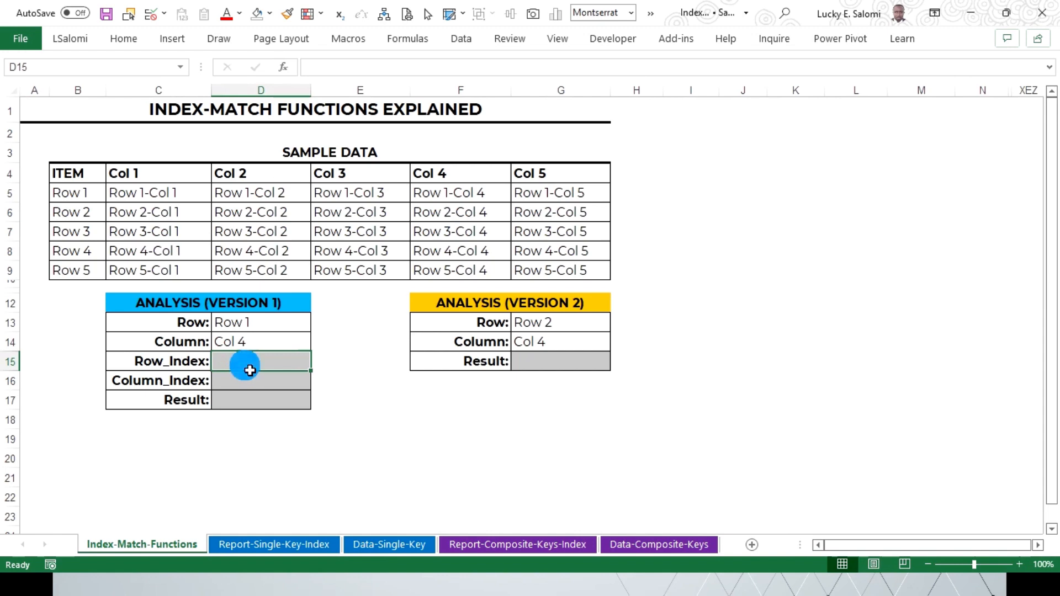
Examine the empty result cells D15:D17 and the sample data's row labels B5:B9, column headers C4:G4 and the formula in C5.
{"action": "left_click", "coordinate": [253, 384]}
{"action": "left_click", "coordinate": [254, 363]}
{"action": "left_click", "coordinate": [255, 387]}
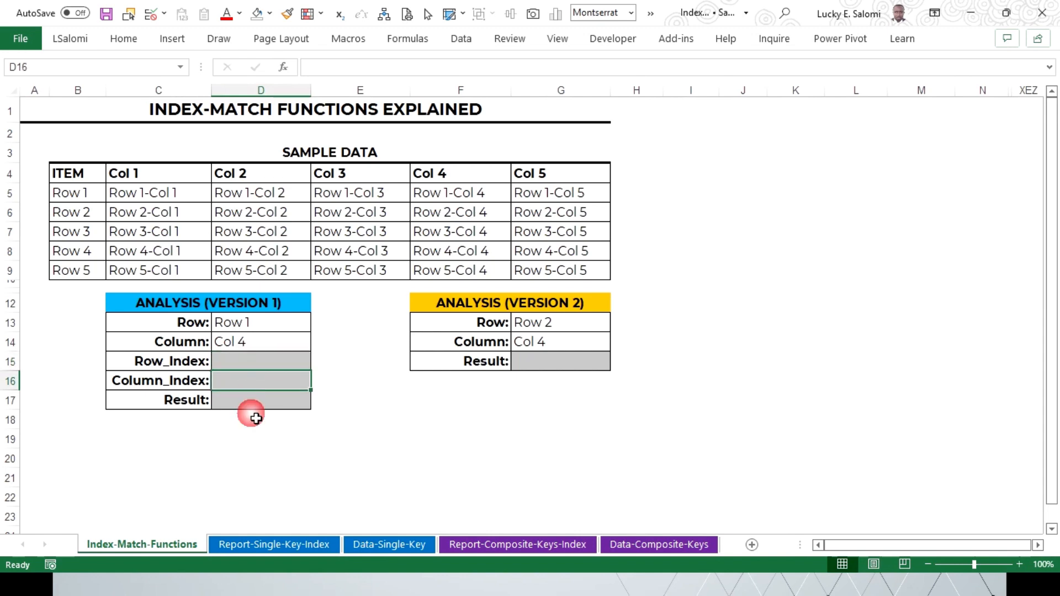
{"action": "left_click", "coordinate": [254, 403]}
{"action": "left_click", "coordinate": [252, 367]}
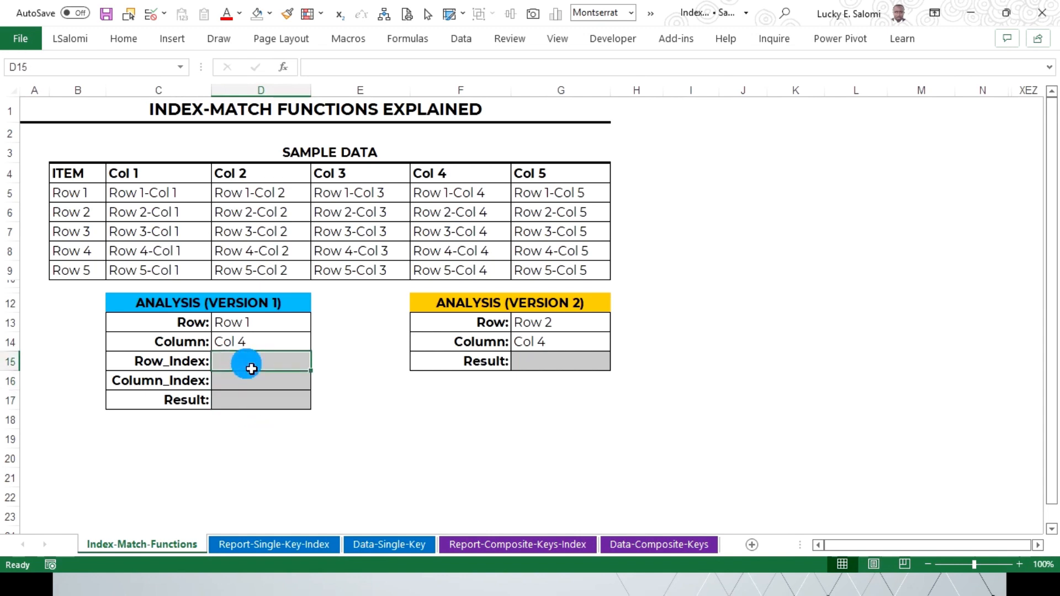
{"action": "left_click_drag", "start_coordinate": [82, 200], "coordinate": [80, 270]}
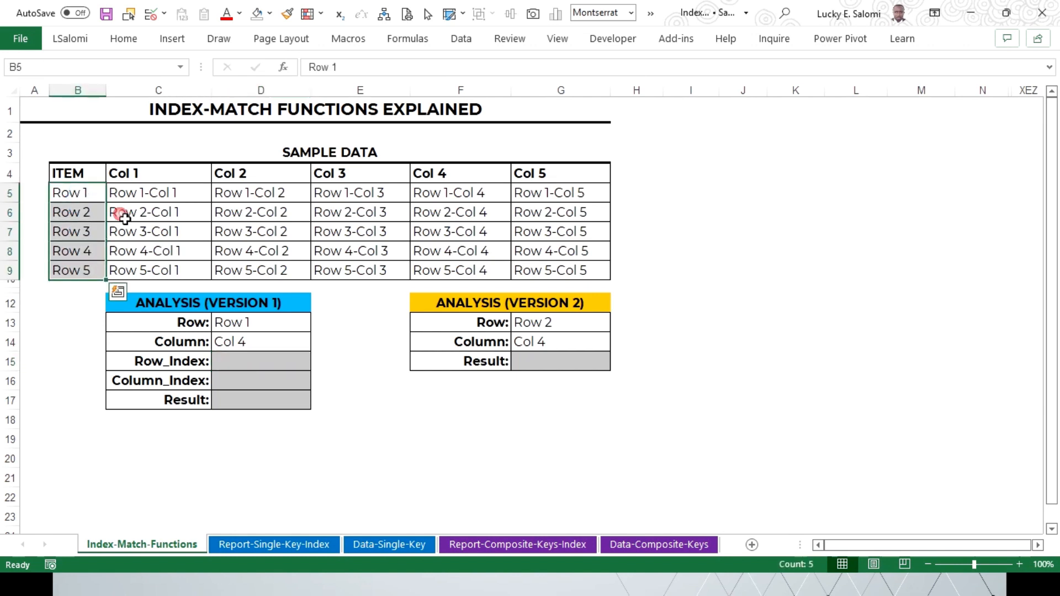
{"action": "left_click", "coordinate": [151, 178]}
{"action": "left_click_drag", "start_coordinate": [151, 178], "coordinate": [541, 184]}
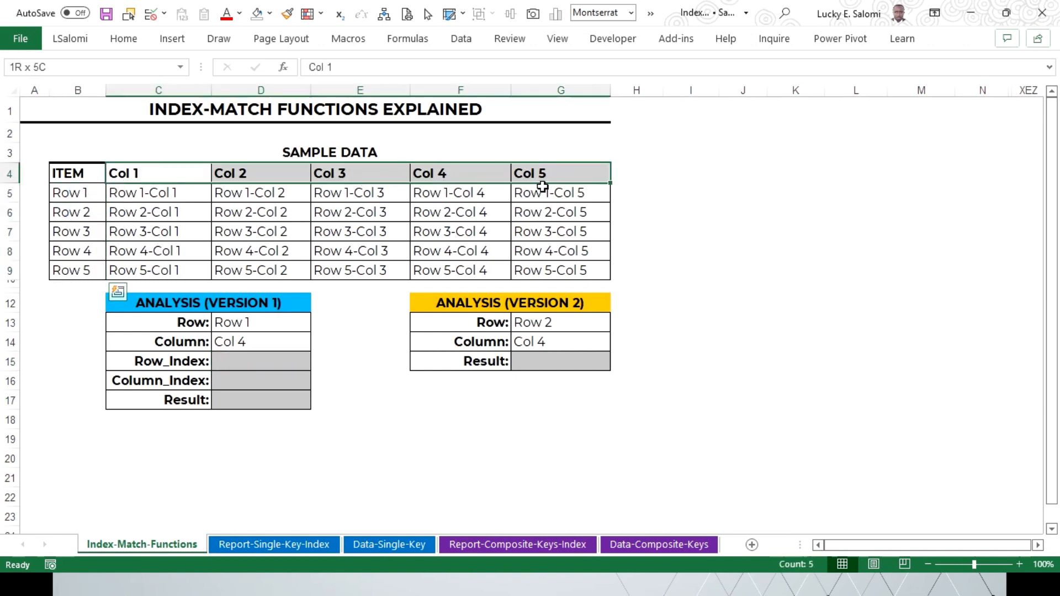
{"action": "left_click", "coordinate": [160, 200]}
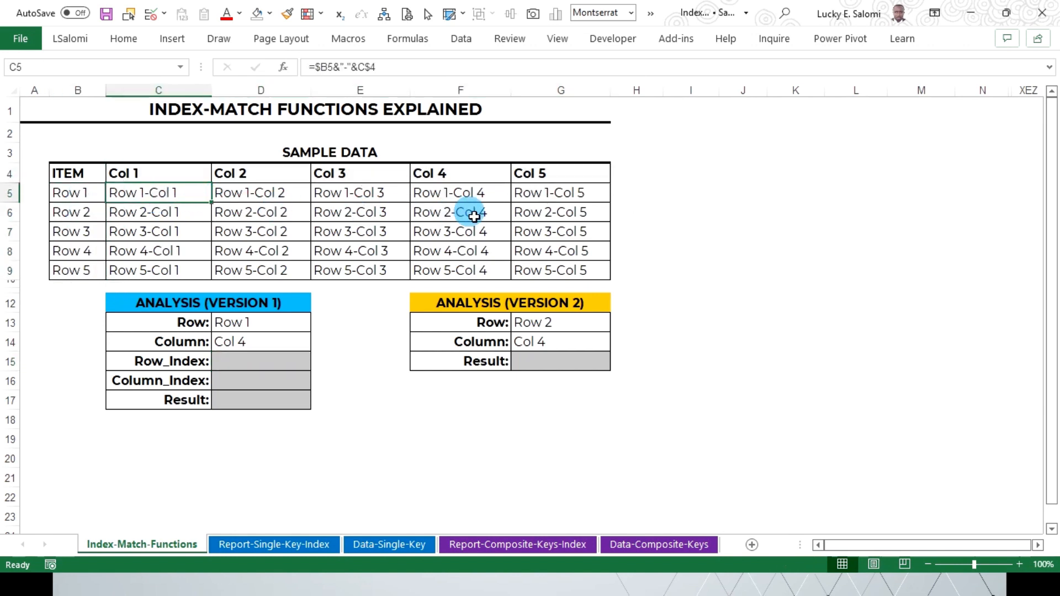
{"action": "left_click", "coordinate": [257, 367]}
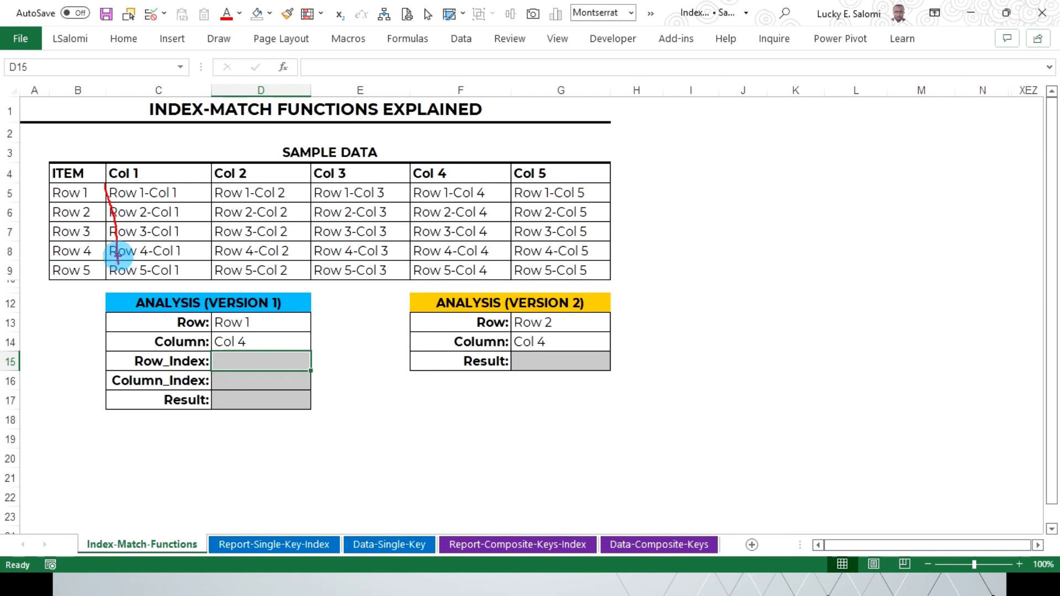
{"action": "mouse_move", "coordinate": [108, 186]}
{"action": "left_mouse_down"}
{"action": "mouse_move", "coordinate": [293, 284]}
{"action": "mouse_move", "coordinate": [616, 282]}
{"action": "left_mouse_up"}
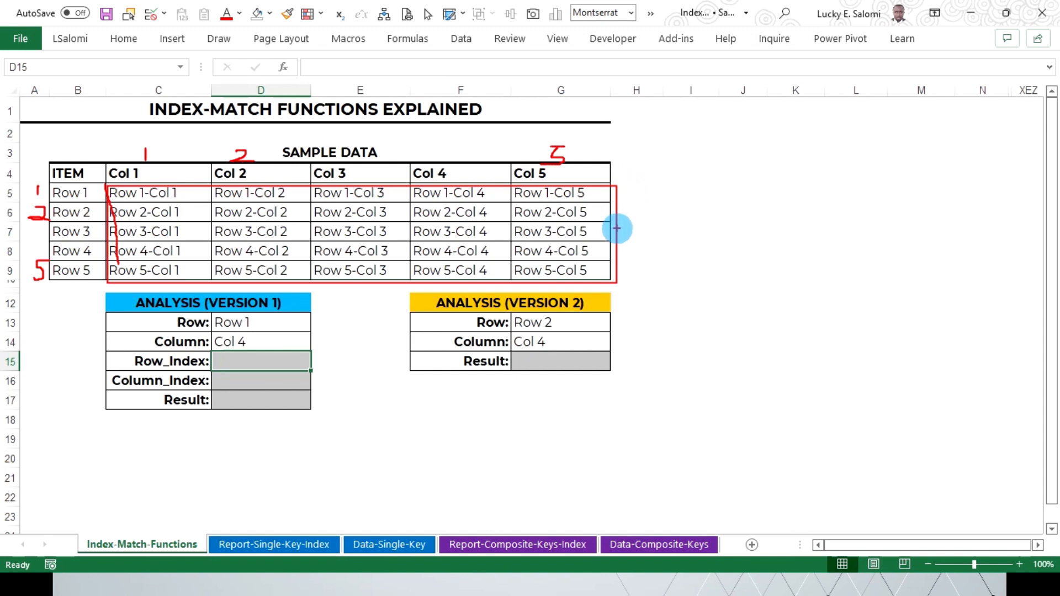
{"action": "left_click_drag", "start_coordinate": [617, 228], "coordinate": [658, 211]}
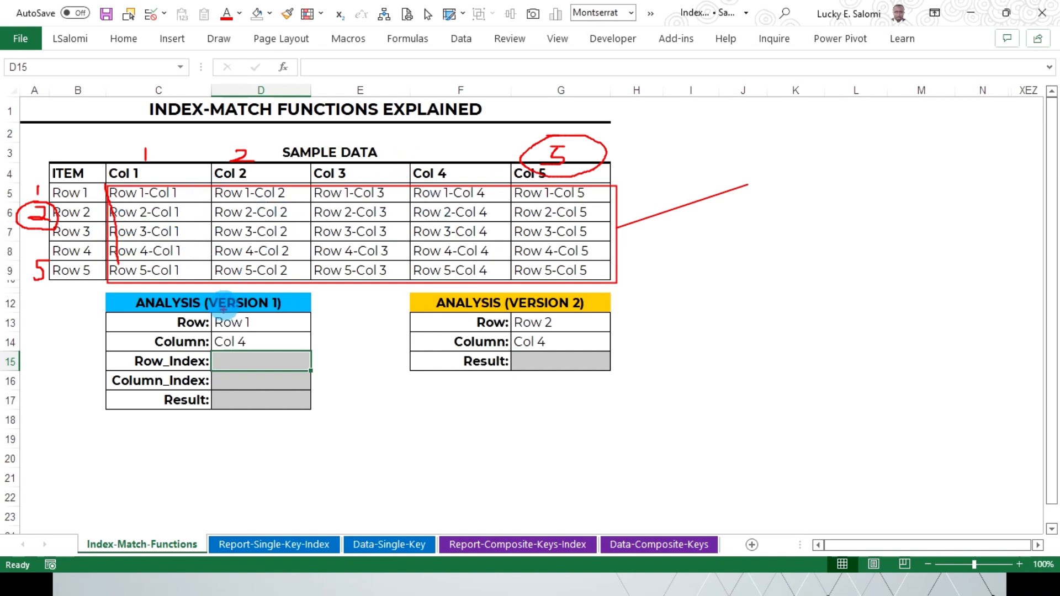
{"action": "left_click_drag", "start_coordinate": [127, 356], "coordinate": [151, 365]}
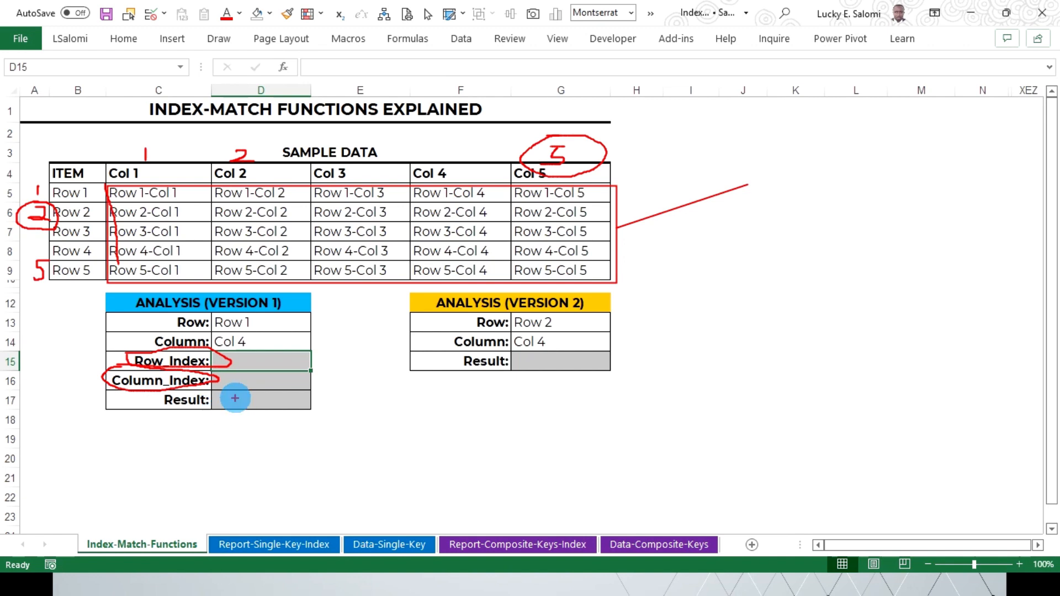
{"action": "left_click_drag", "start_coordinate": [227, 402], "coordinate": [237, 401]}
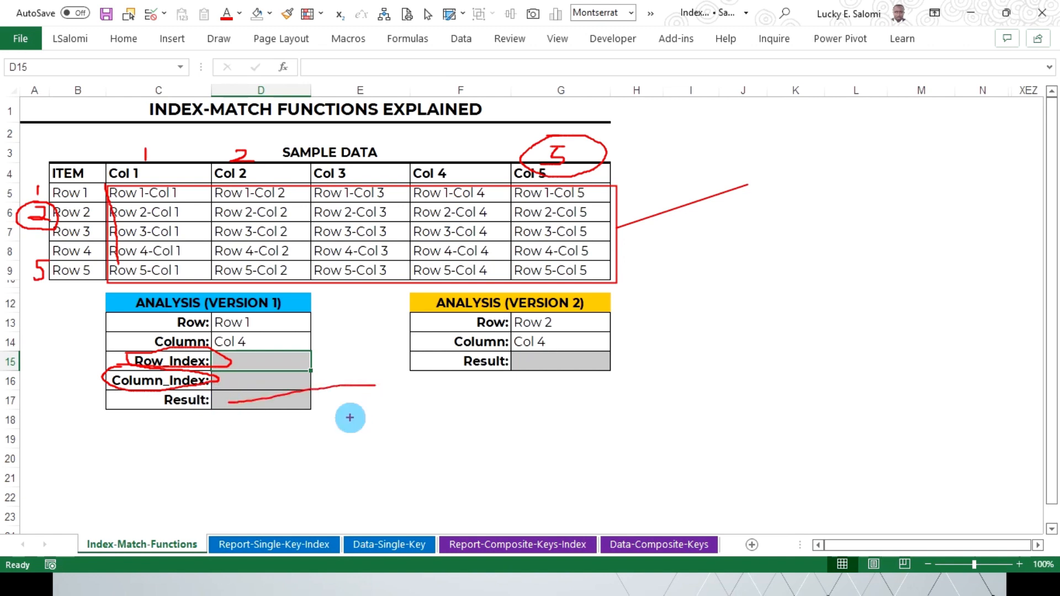
{"action": "key", "text": "Escape"}
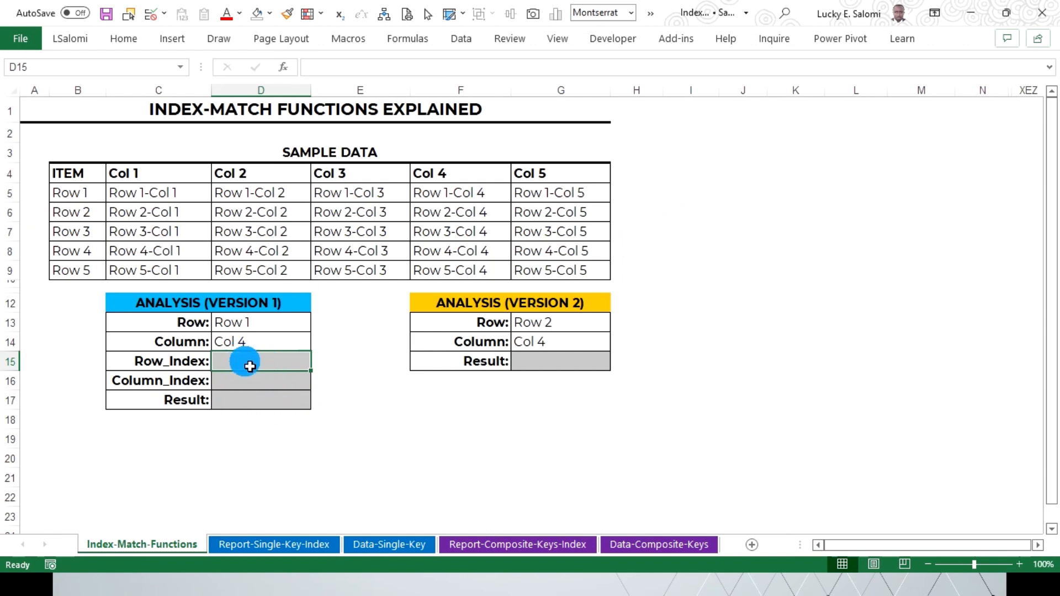
Fill the sample data's row labels B5:B9 and column headers C4:G4 with yellow.
{"action": "left_click", "coordinate": [252, 330]}
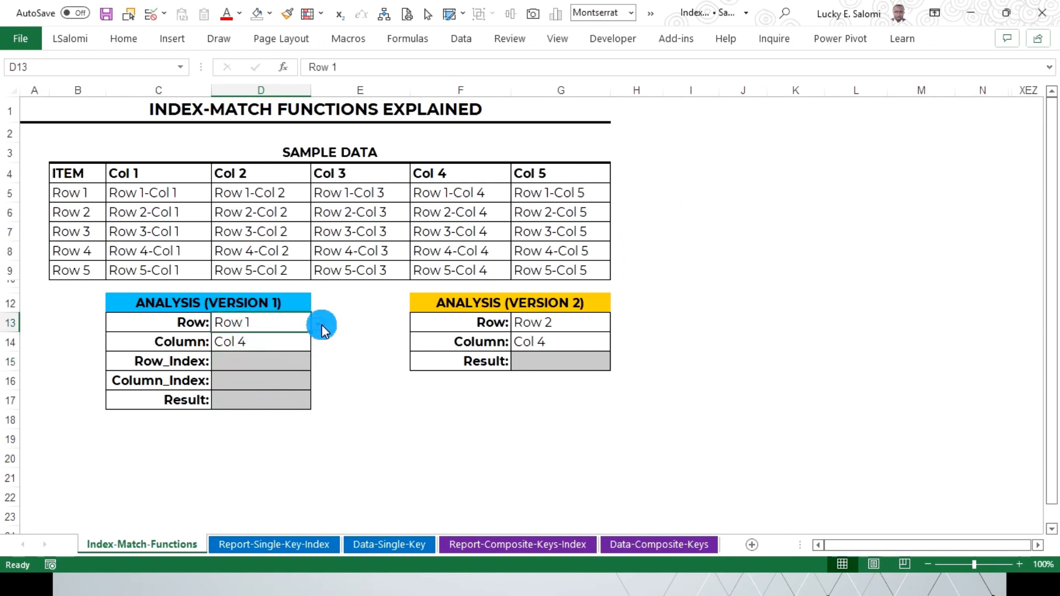
{"action": "left_click_drag", "start_coordinate": [87, 193], "coordinate": [82, 272]}
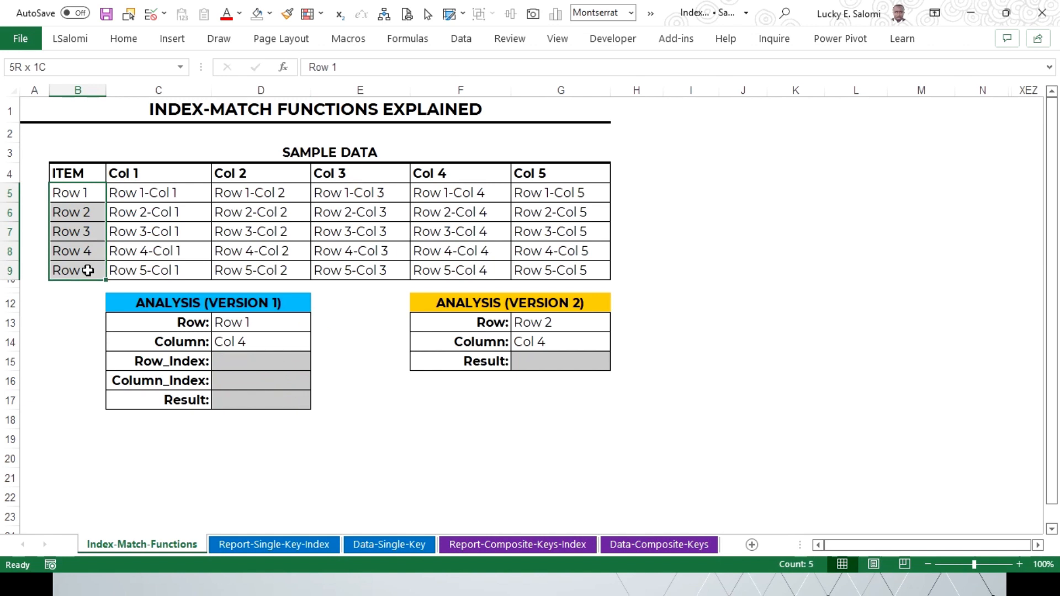
{"action": "left_click", "coordinate": [230, 40]}
{"action": "left_click", "coordinate": [271, 14]}
{"action": "left_click", "coordinate": [284, 160]}
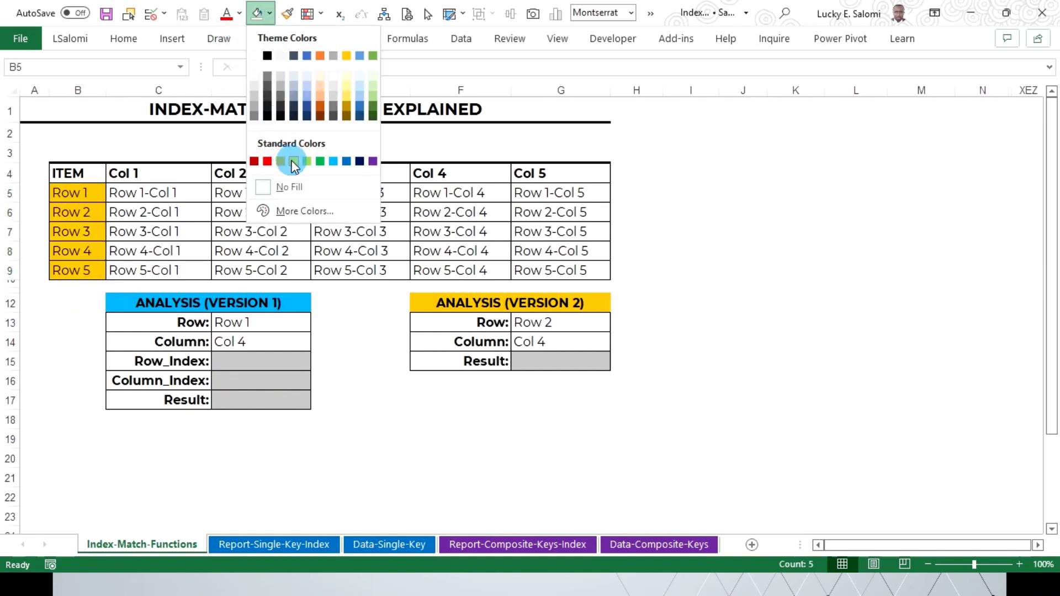
{"action": "left_click_drag", "start_coordinate": [174, 173], "coordinate": [558, 173]}
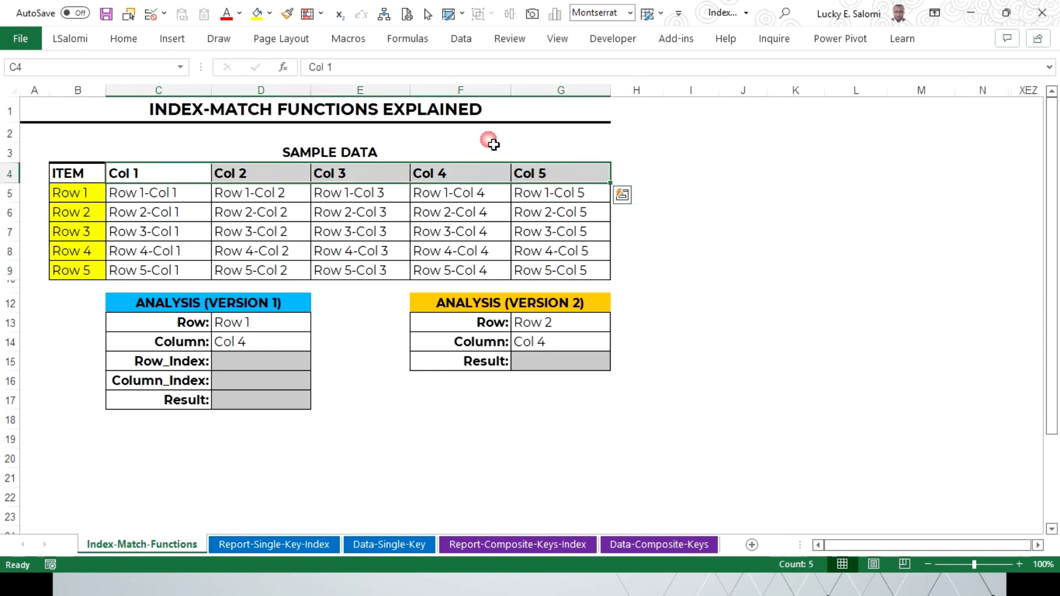
{"action": "left_click", "coordinate": [257, 13]}
{"action": "left_click_drag", "start_coordinate": [147, 195], "coordinate": [561, 272]}
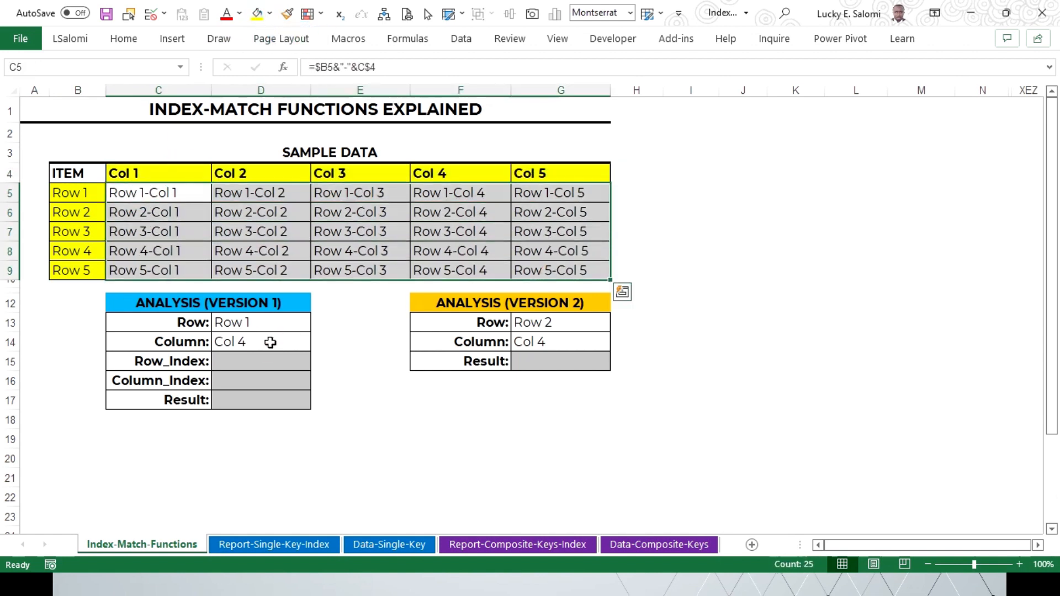
Enter =MATCH(D13,B5:B9,0) in the Row_Index cell D15 to find the row position by exact match.
{"action": "left_click", "coordinate": [265, 360]}
{"action": "type", "text": "="}
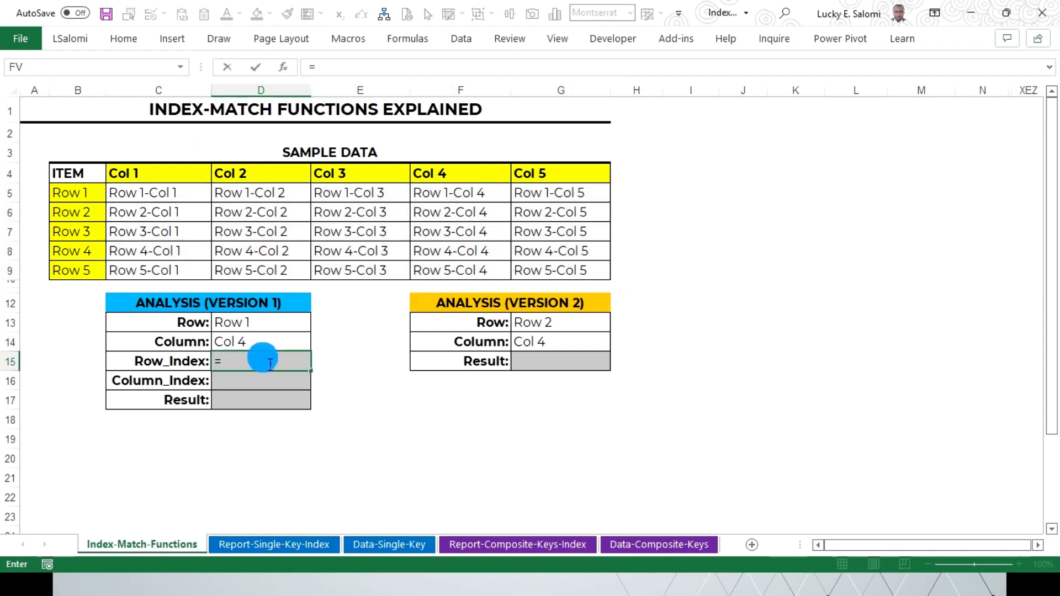
{"action": "type", "text": "mat"}
{"action": "key", "text": "Tab"}
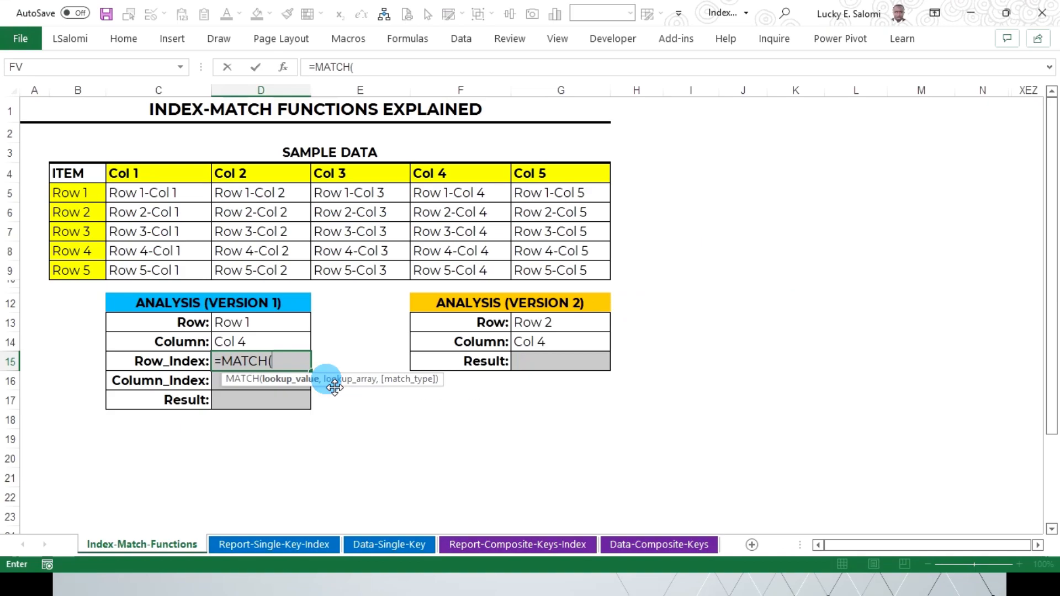
{"action": "left_click", "coordinate": [263, 300]}
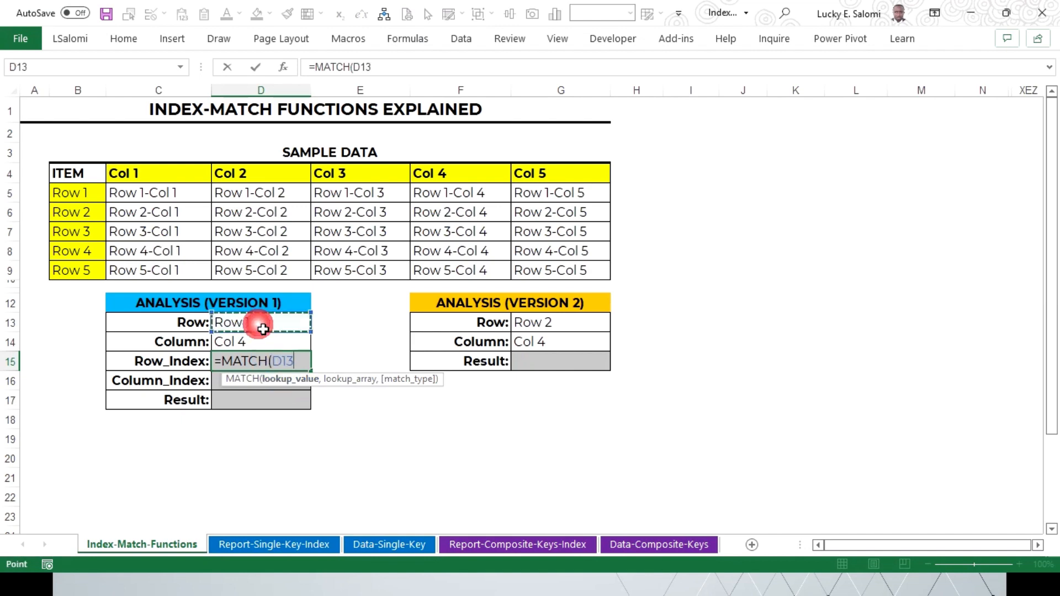
{"action": "type", "text": ","}
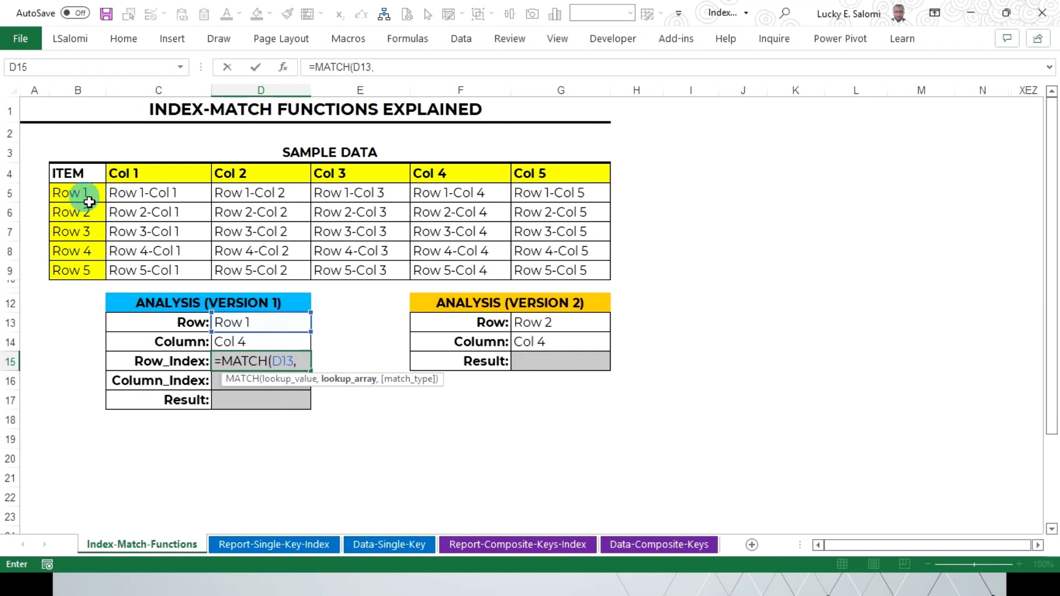
{"action": "left_click_drag", "start_coordinate": [71, 194], "coordinate": [89, 274]}
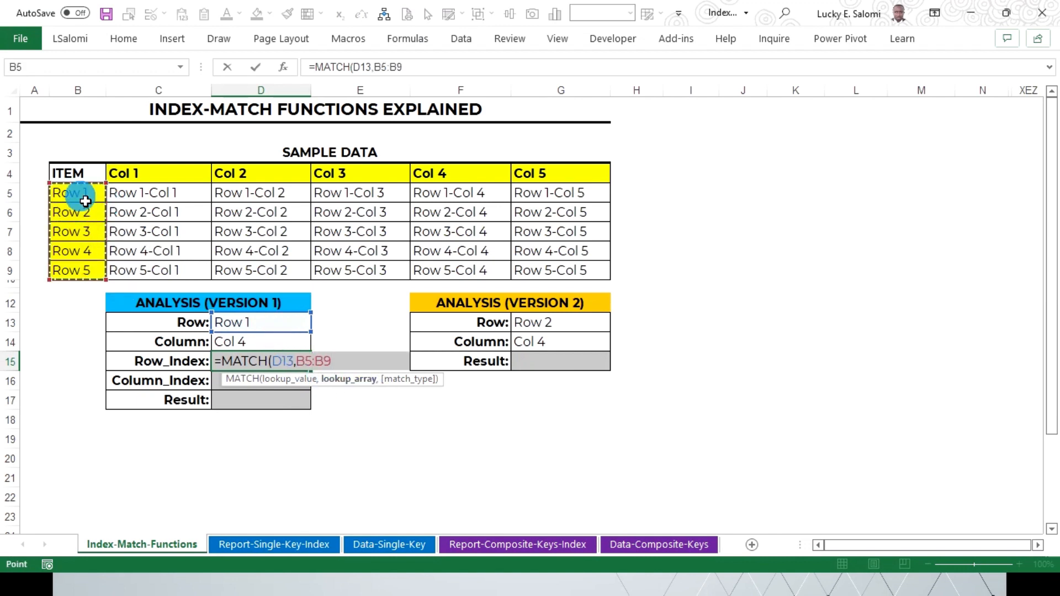
{"action": "type", "text": ","}
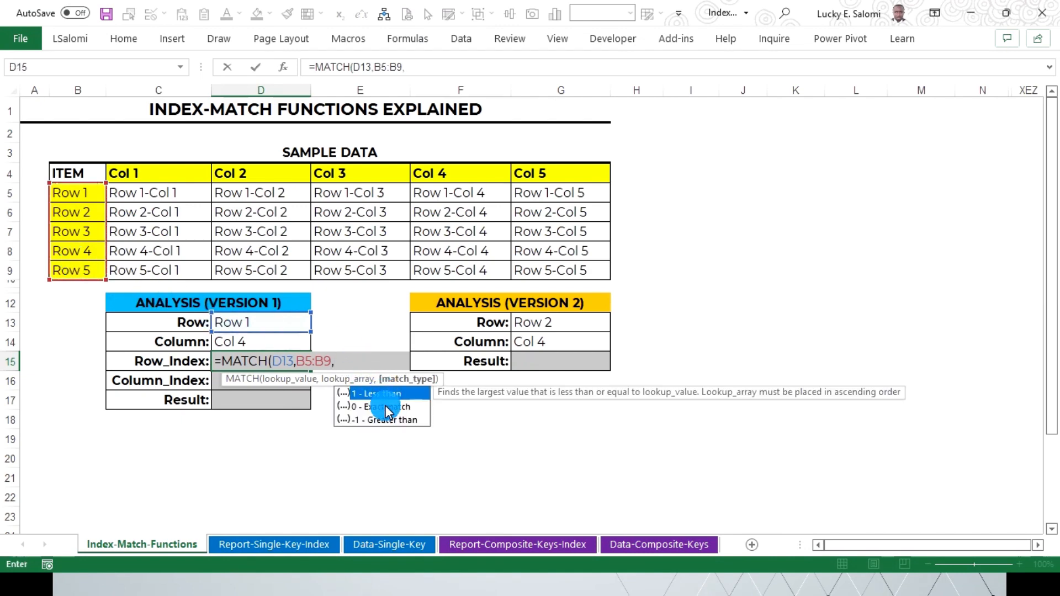
{"action": "type", "text": ")"}
{"action": "key", "text": "Return"}
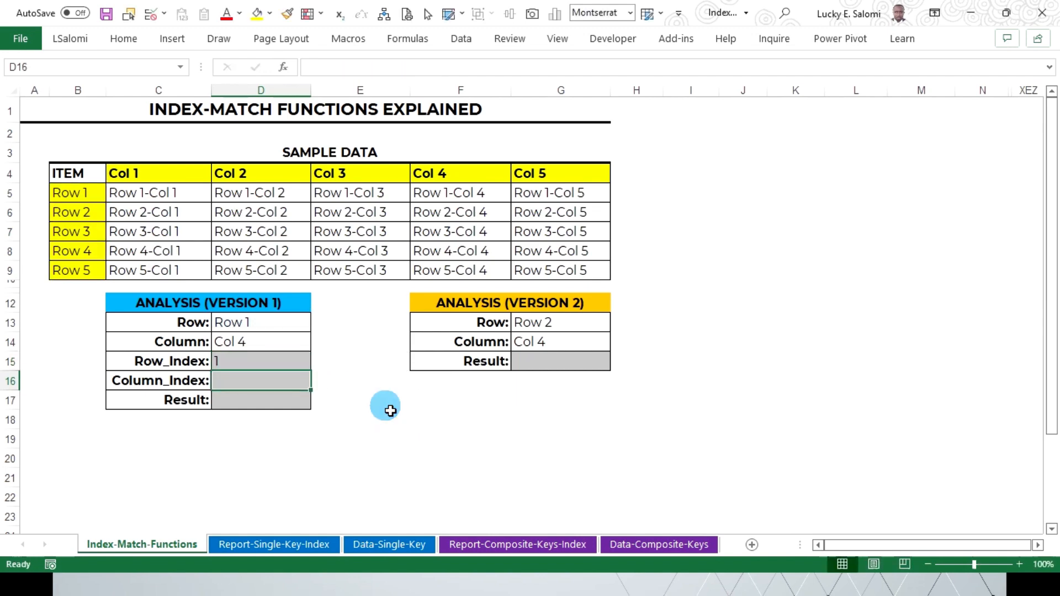
{"action": "left_click", "coordinate": [245, 370]}
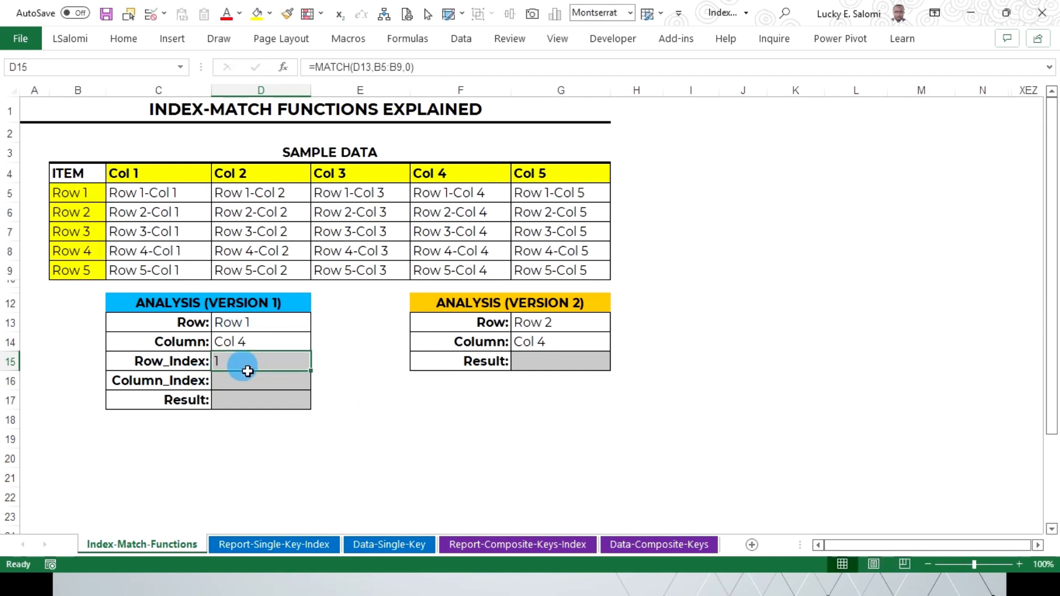
Enter =MATCH(D14,C4:G4,0) in the Column_Index cell D16 to find the column position by exact match.
{"action": "left_click", "coordinate": [244, 386]}
{"action": "type", "text": "=m"}
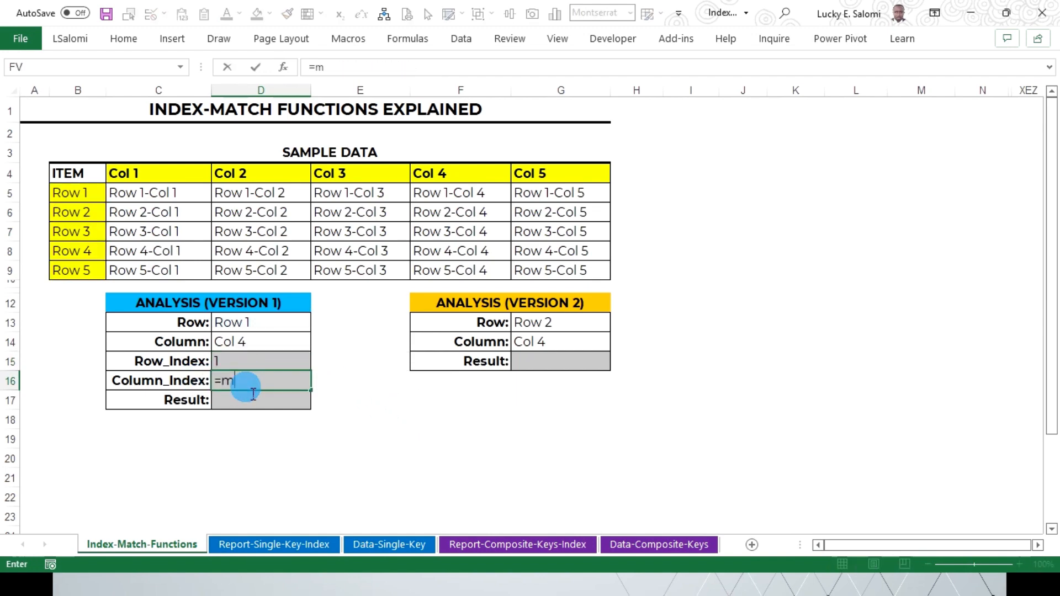
{"action": "double_click", "coordinate": [253, 396]}
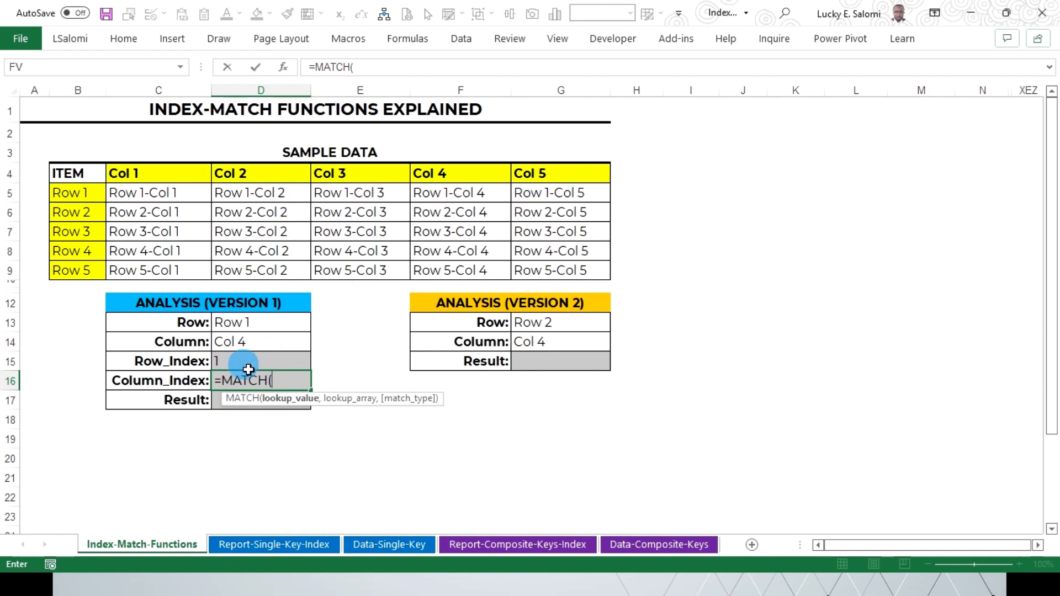
{"action": "left_click", "coordinate": [260, 348]}
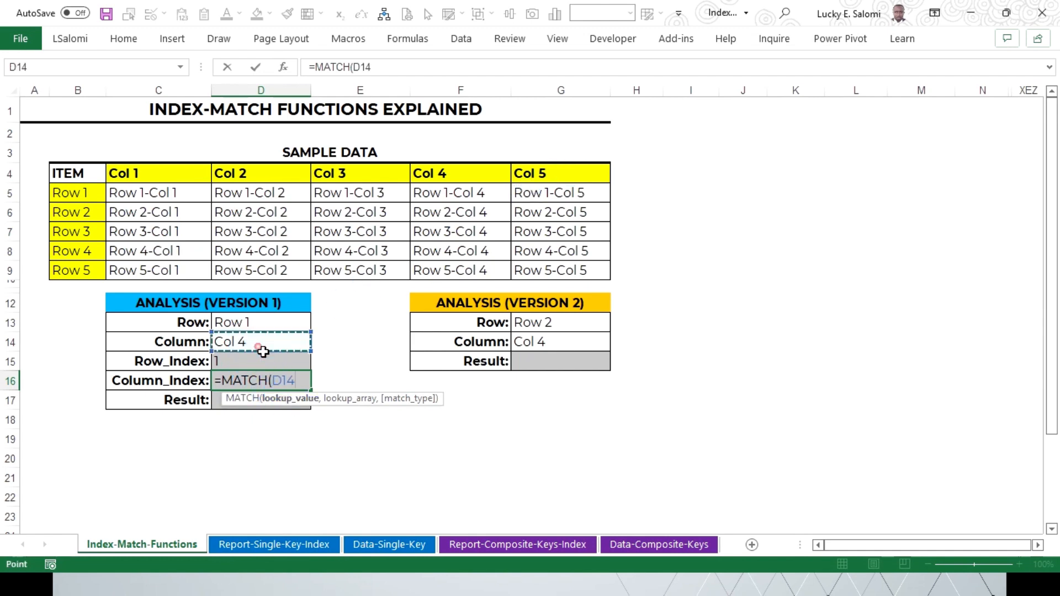
{"action": "type", "text": ","}
{"action": "left_click_drag", "start_coordinate": [171, 176], "coordinate": [532, 176]}
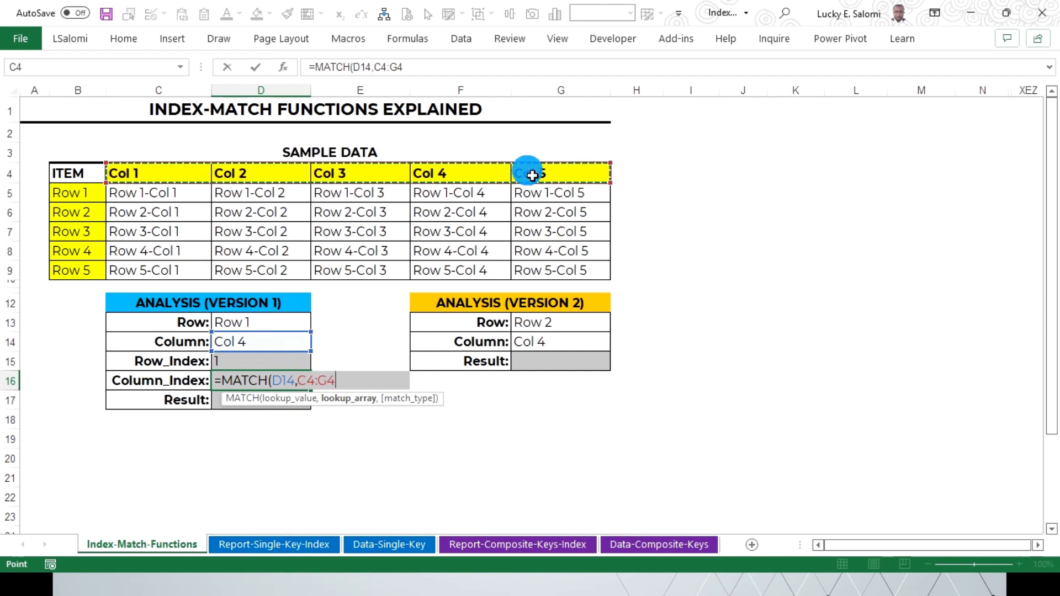
{"action": "type", "text": ",0"}
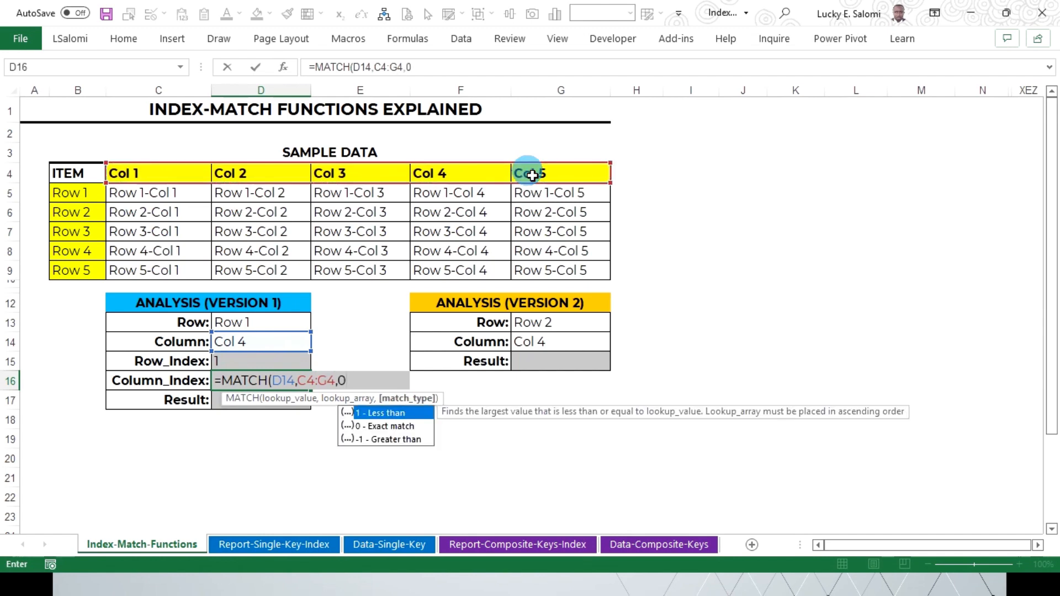
{"action": "type", "text": ")"}
{"action": "key", "text": "Return"}
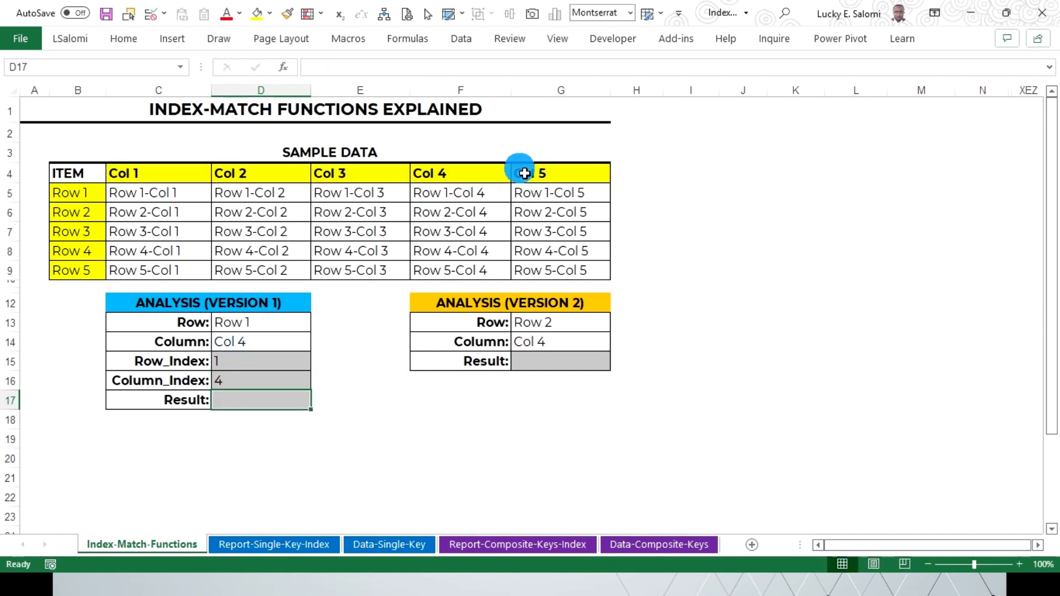
Review the Row_Index and Column_Index cells and trace Row 1 across the sample data to its Col 4 cell, F5.
{"action": "left_click_drag", "start_coordinate": [237, 364], "coordinate": [237, 386]}
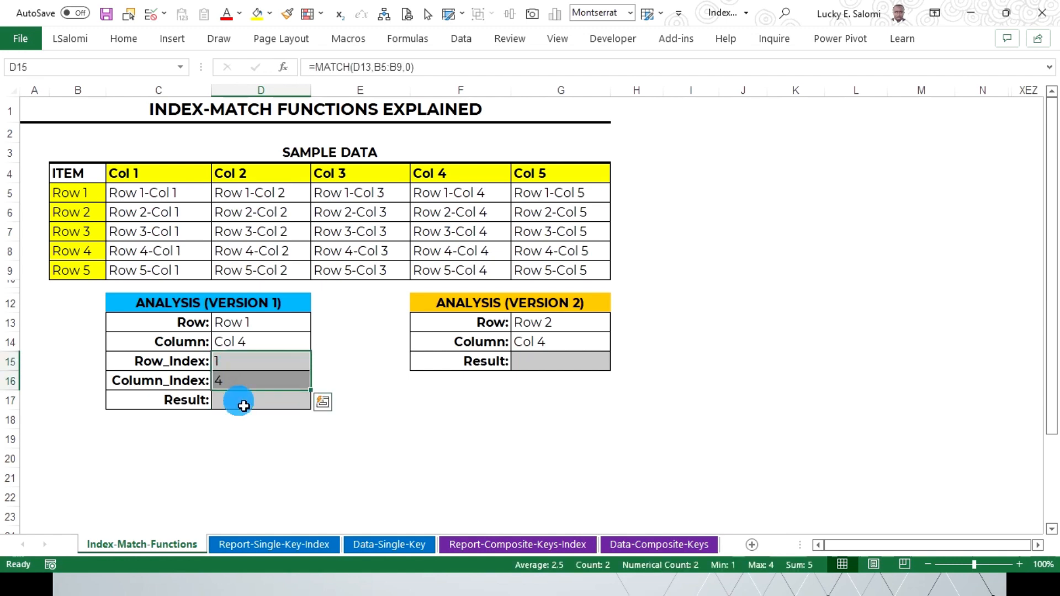
{"action": "left_click", "coordinate": [243, 407]}
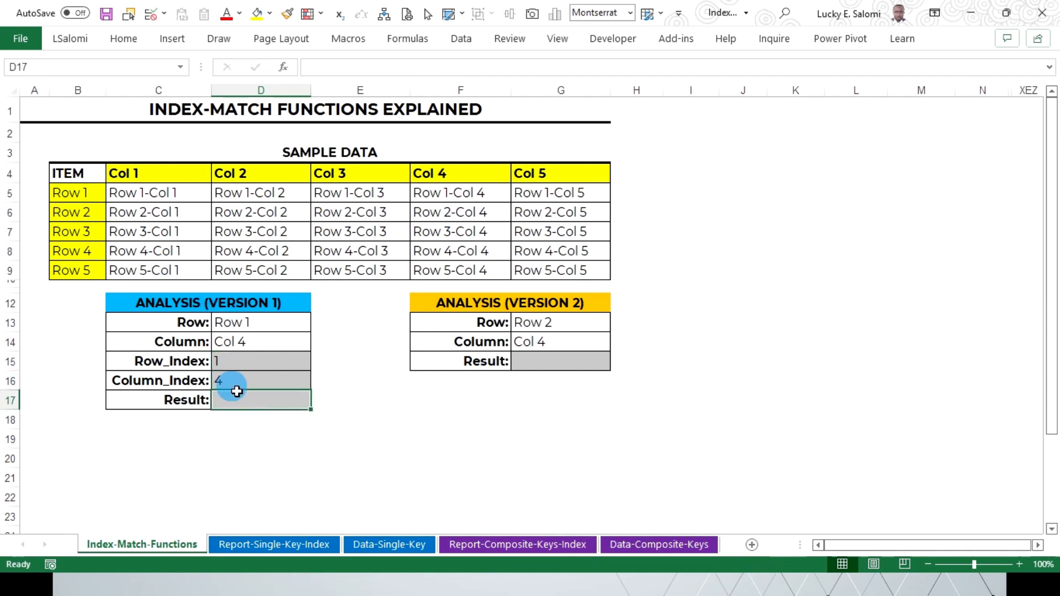
{"action": "left_click", "coordinate": [239, 367]}
{"action": "left_click", "coordinate": [241, 387]}
{"action": "left_click", "coordinate": [243, 368]}
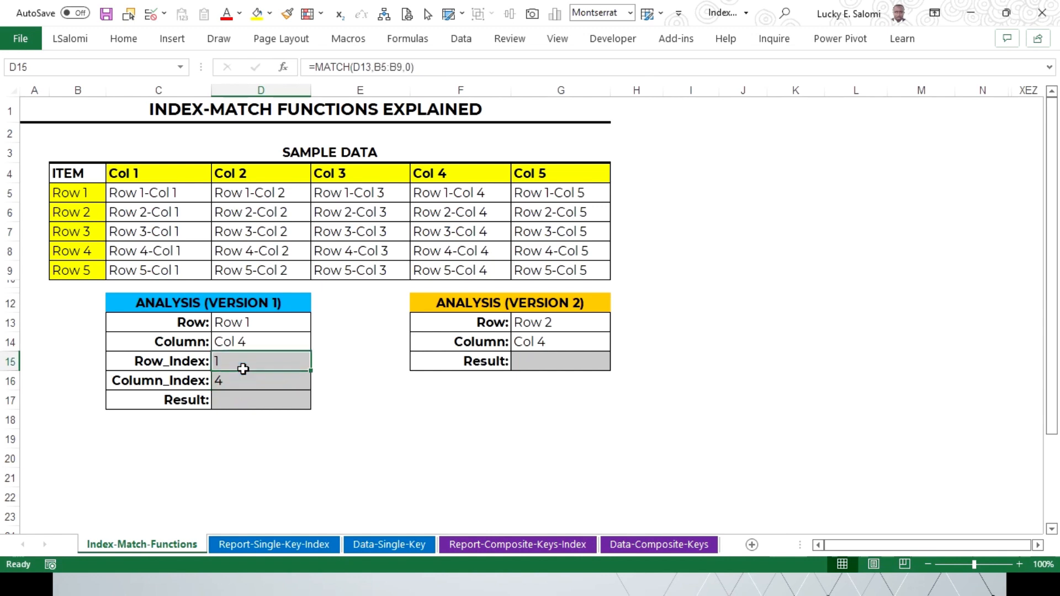
{"action": "left_click", "coordinate": [241, 383]}
{"action": "left_click", "coordinate": [86, 200]}
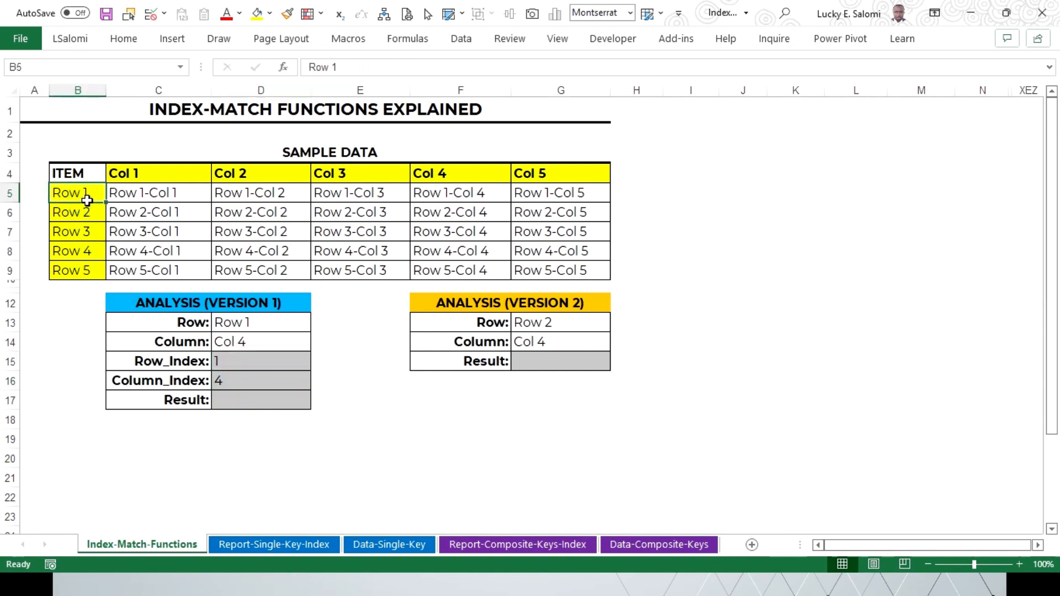
{"action": "left_click_drag", "start_coordinate": [86, 200], "coordinate": [450, 194]}
{"action": "left_click", "coordinate": [456, 197]}
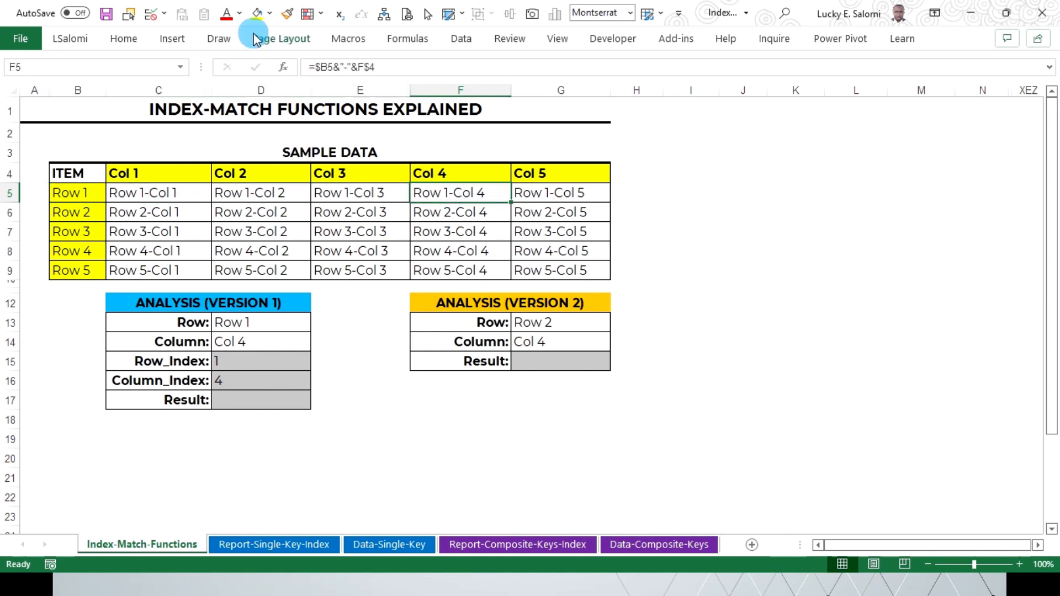
Fill the Row 1, Col 4 intersection cell F5 with light blue.
{"action": "left_click", "coordinate": [269, 12]}
{"action": "left_click", "coordinate": [331, 161]}
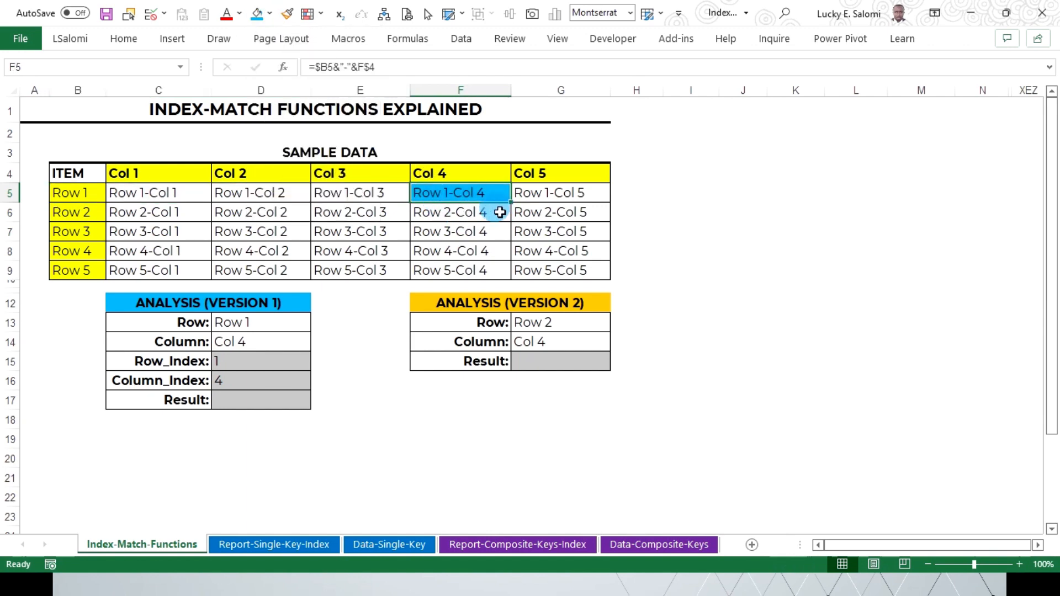
Enter =INDEX(C5:G9,D15,D16) in the Version 1 Result cell D17 to return the value at the row and column intersection.
{"action": "left_click", "coordinate": [266, 407]}
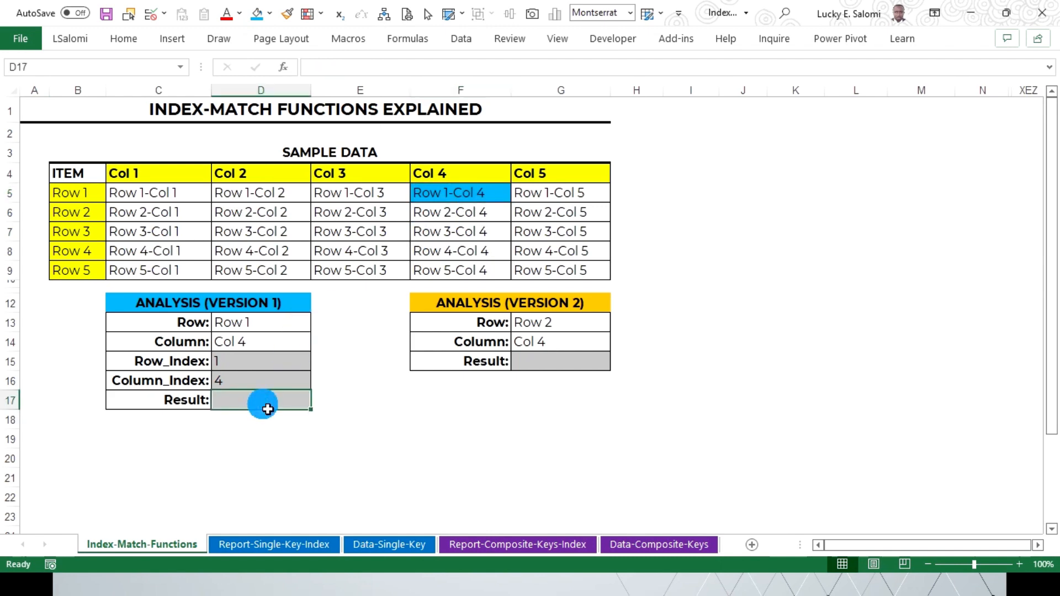
{"action": "type", "text": "=inde"}
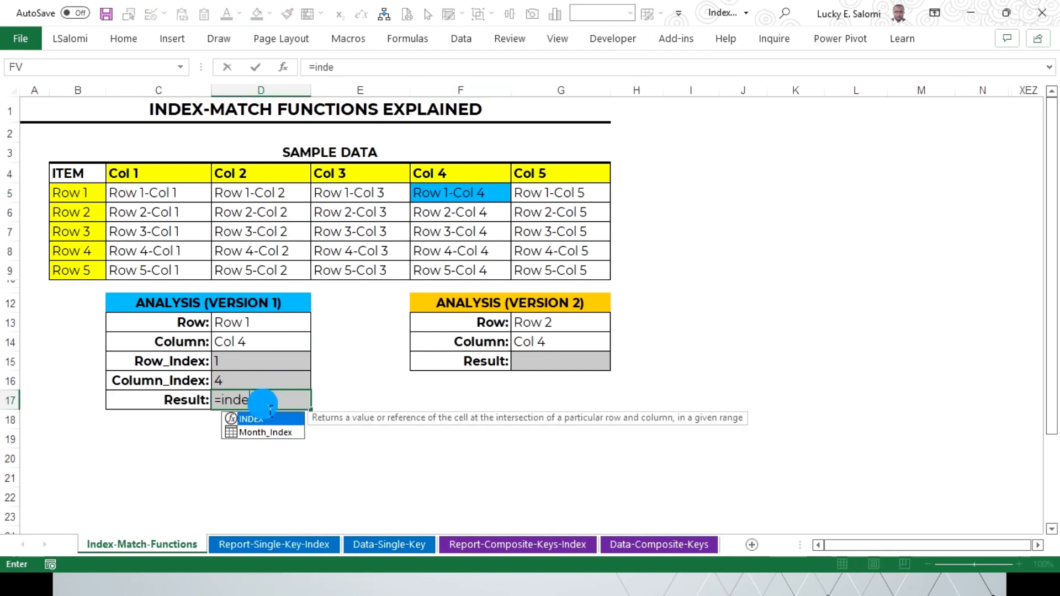
{"action": "double_click", "coordinate": [270, 415]}
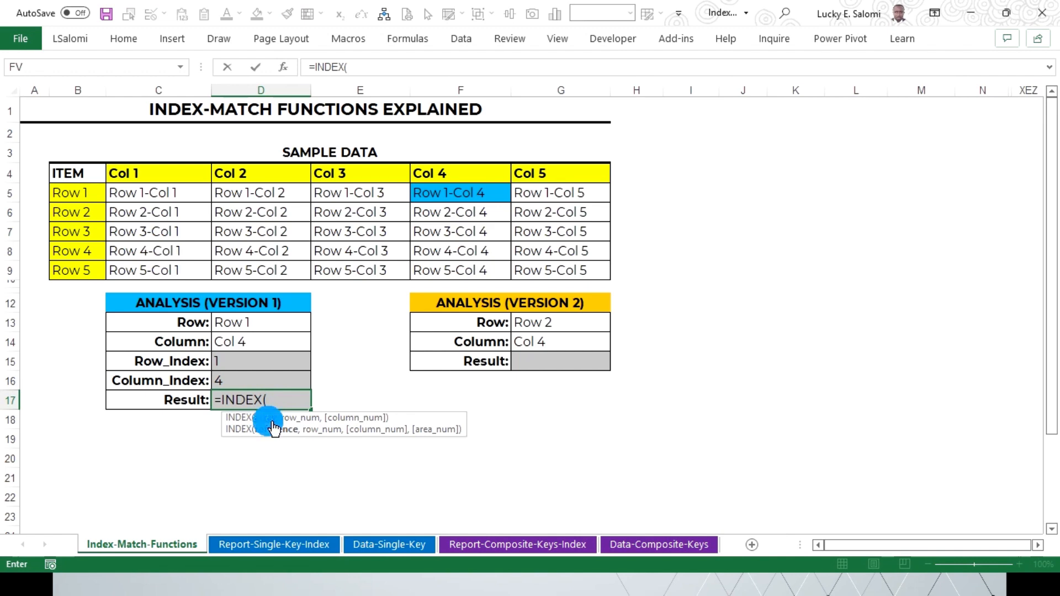
{"action": "left_click_drag", "start_coordinate": [182, 196], "coordinate": [551, 274]}
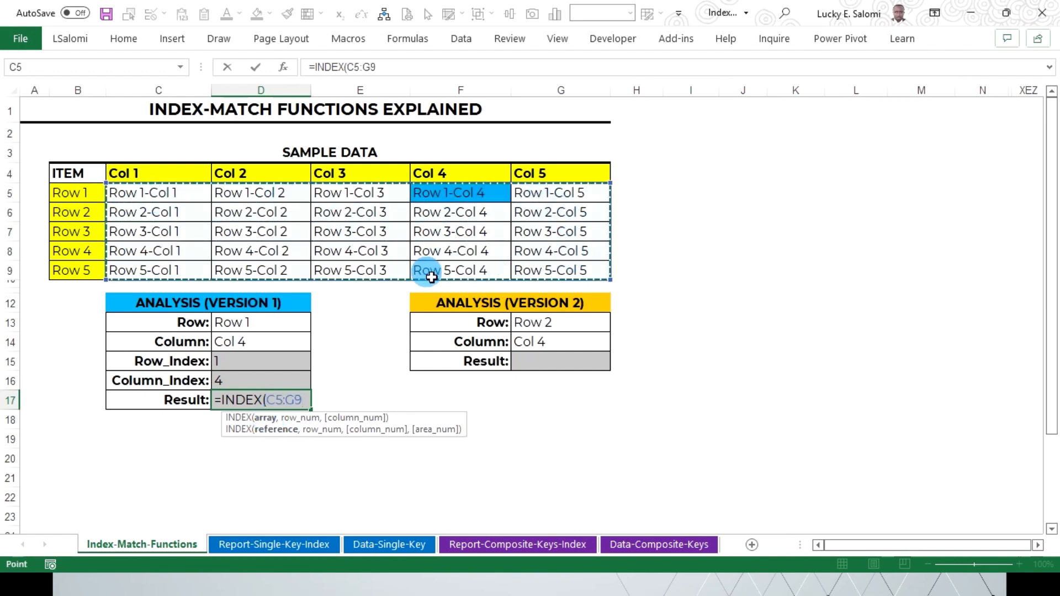
{"action": "type", "text": ","}
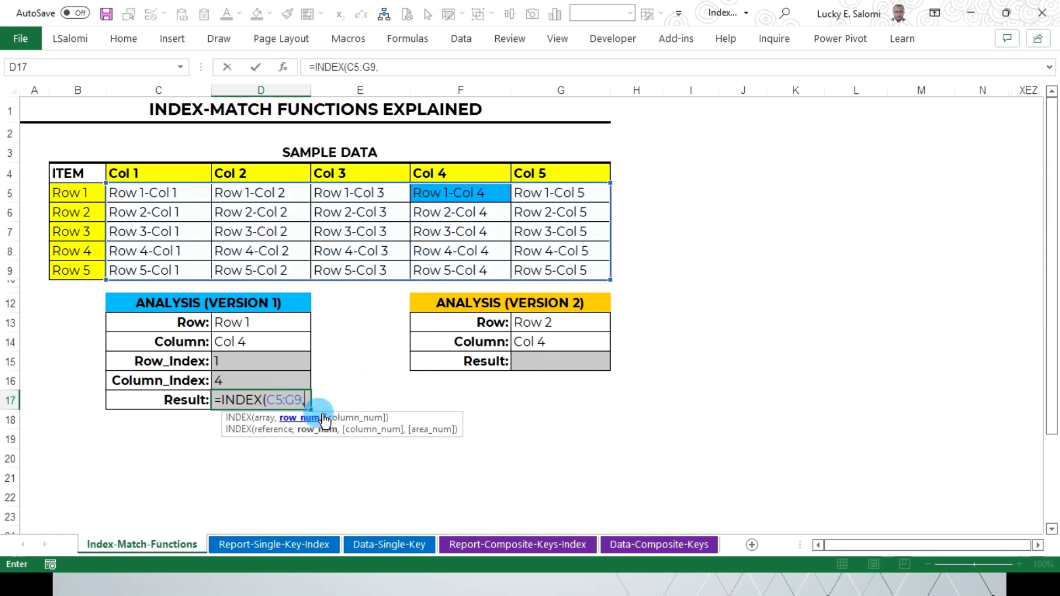
{"action": "left_click", "coordinate": [269, 369]}
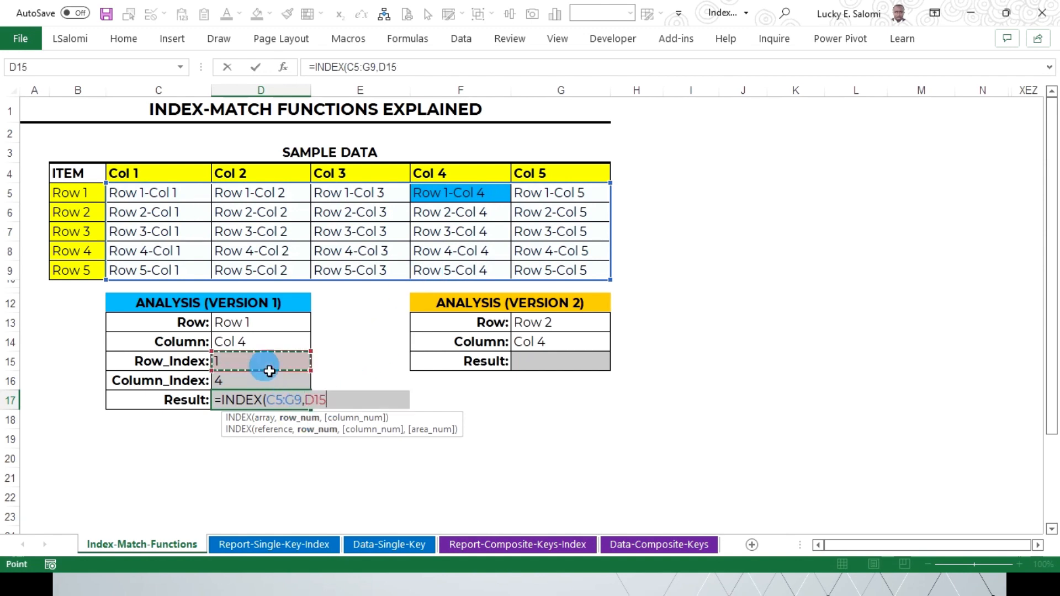
{"action": "left_click", "coordinate": [233, 368]}
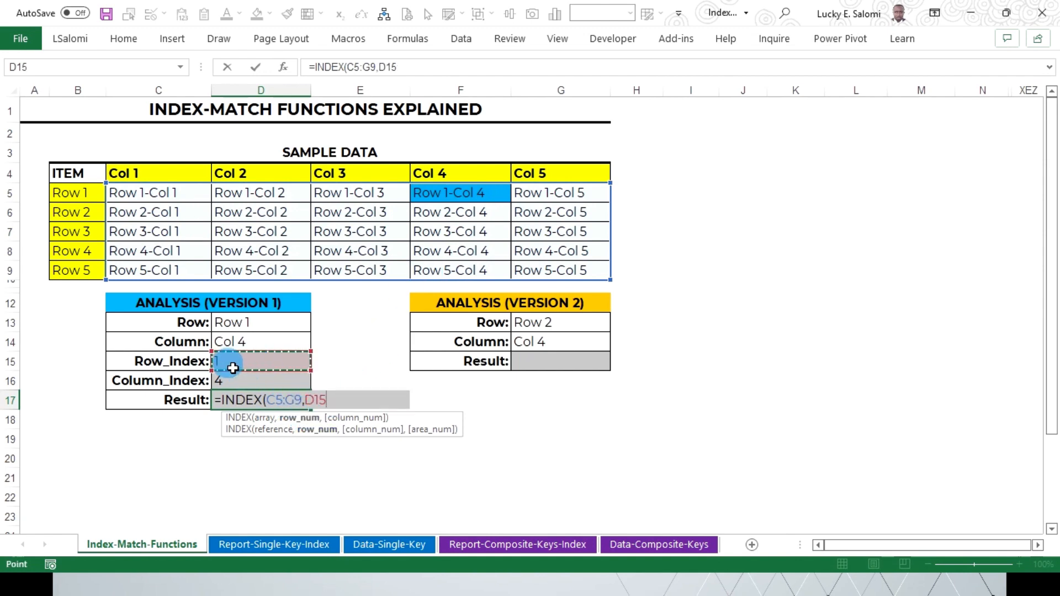
{"action": "type", "text": ","}
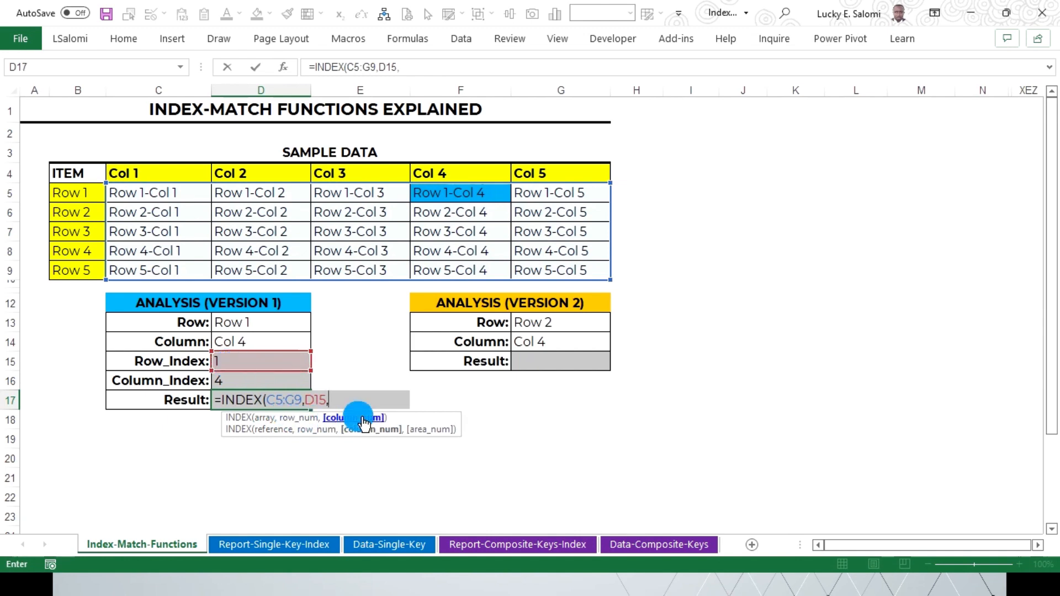
{"action": "left_click", "coordinate": [250, 384]}
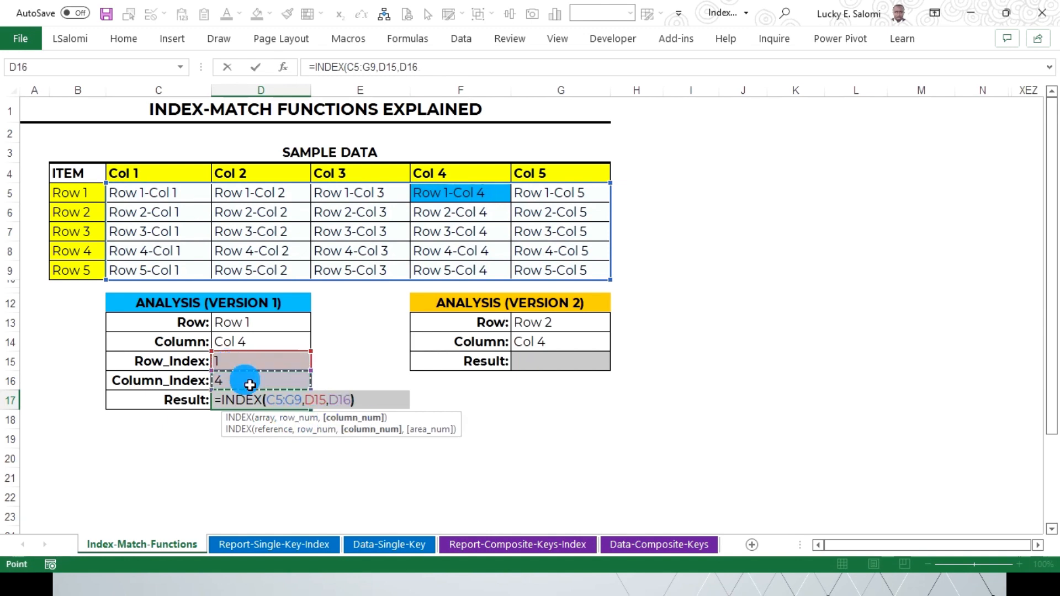
{"action": "key", "text": "Return"}
{"action": "left_click", "coordinate": [249, 402]}
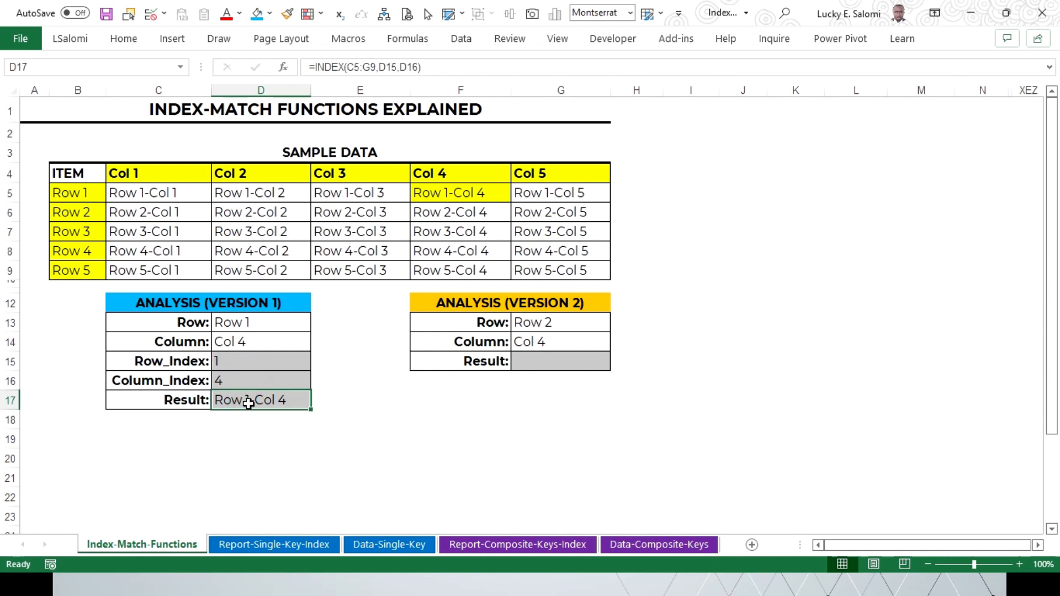
Remove the manual fill colour from cell F5.
{"action": "left_click", "coordinate": [445, 200]}
{"action": "left_click", "coordinate": [270, 14]}
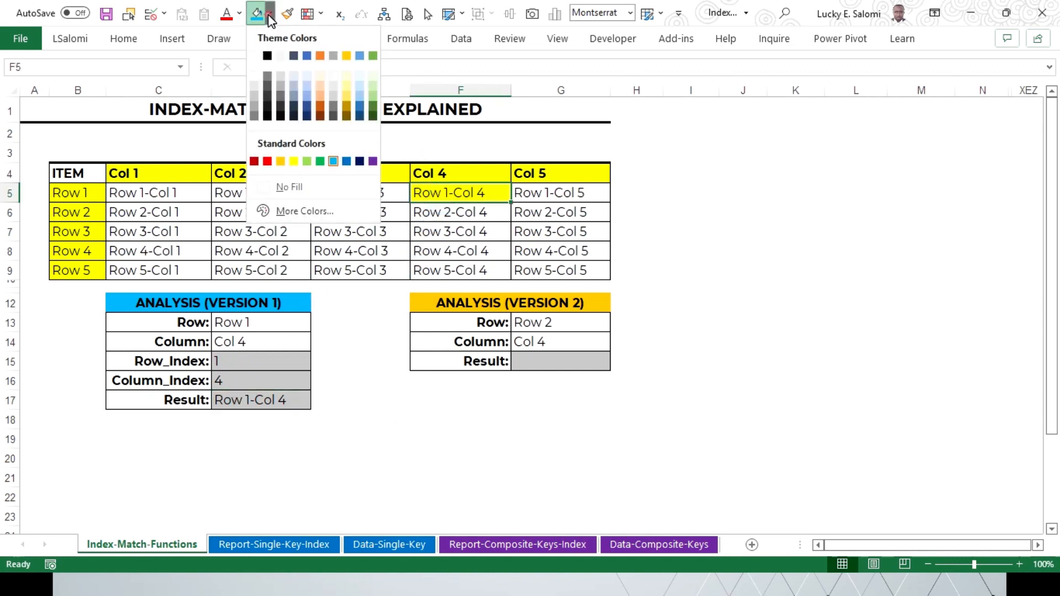
{"action": "left_click", "coordinate": [465, 225]}
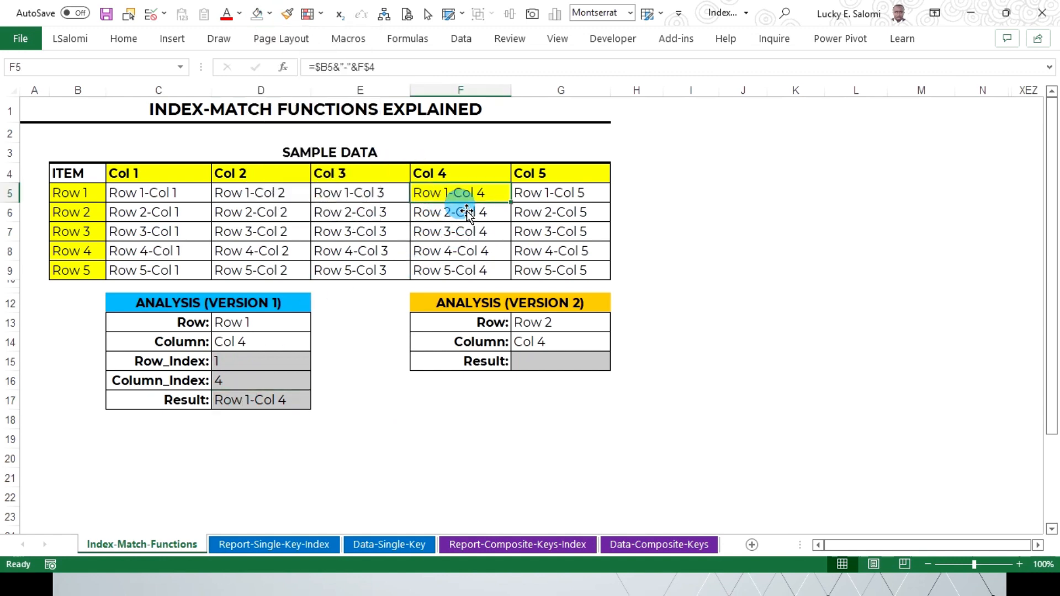
Set the Version 1 Column selection in D14 to Col 2.
{"action": "left_click", "coordinate": [297, 346]}
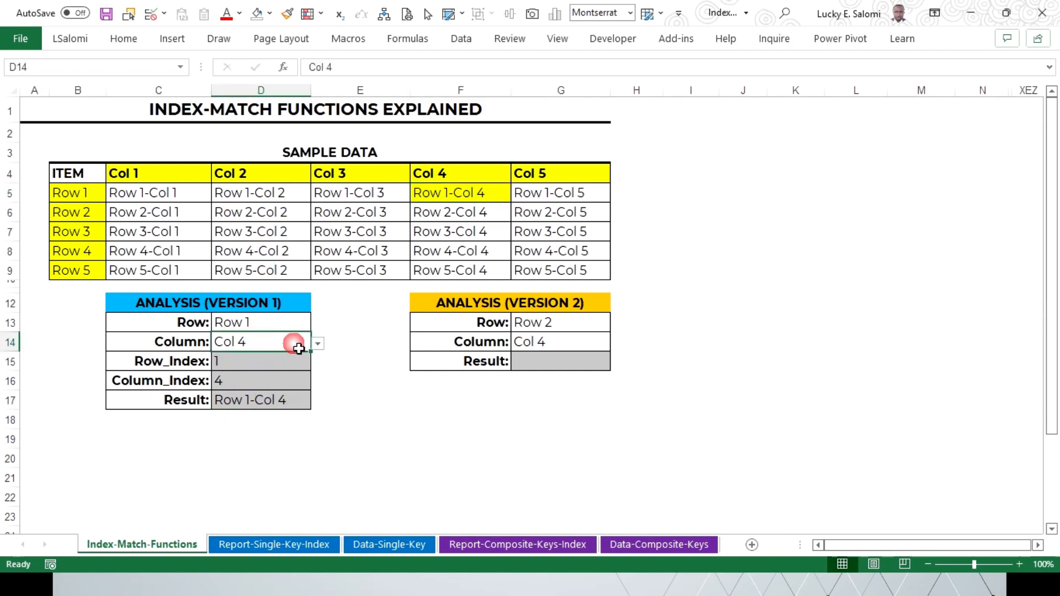
{"action": "left_click", "coordinate": [318, 343]}
{"action": "left_click", "coordinate": [287, 363]}
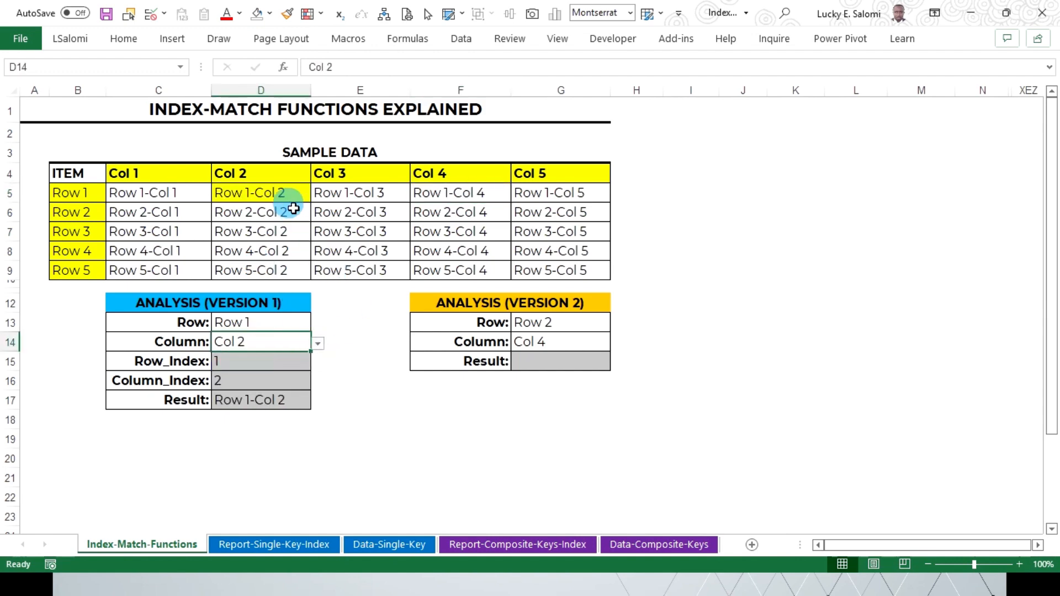
Remove the yellow fill from the column headers C4:G4 and the row labels B5:B9.
{"action": "left_click_drag", "start_coordinate": [204, 177], "coordinate": [541, 176]}
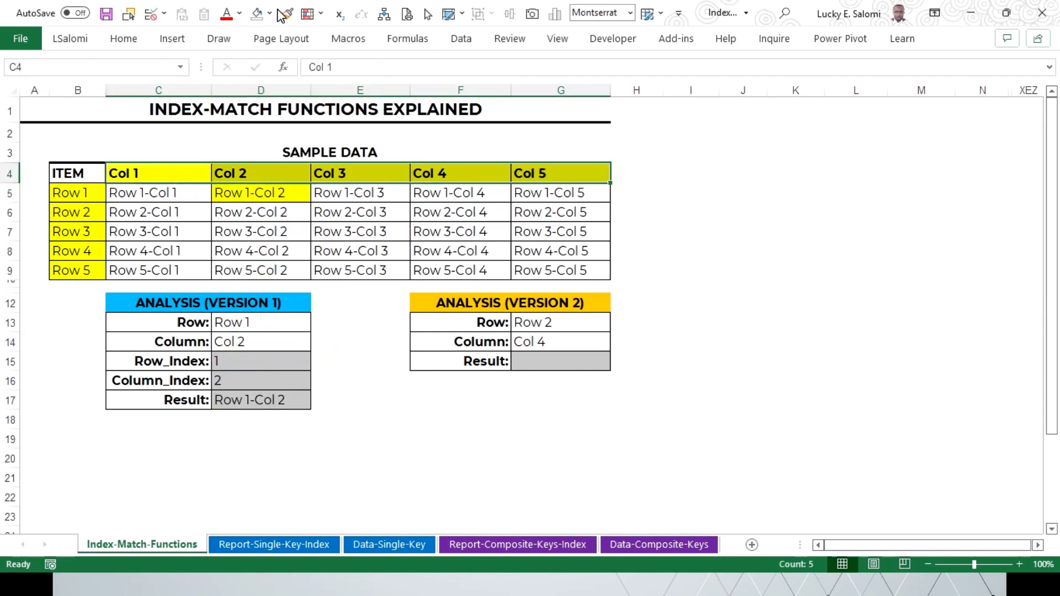
{"action": "left_click", "coordinate": [257, 15]}
{"action": "left_click_drag", "start_coordinate": [80, 194], "coordinate": [91, 276]}
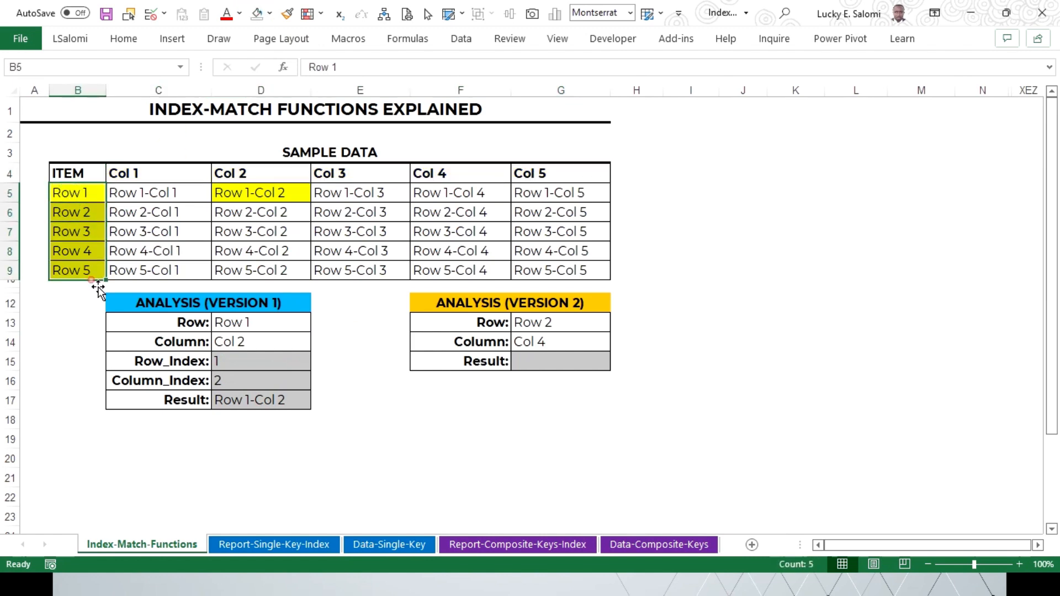
{"action": "left_click", "coordinate": [257, 15]}
Set the Version 1 Column selection in D14 to Col 3 and compare cell E5 with the result in D17.
{"action": "left_click", "coordinate": [287, 347]}
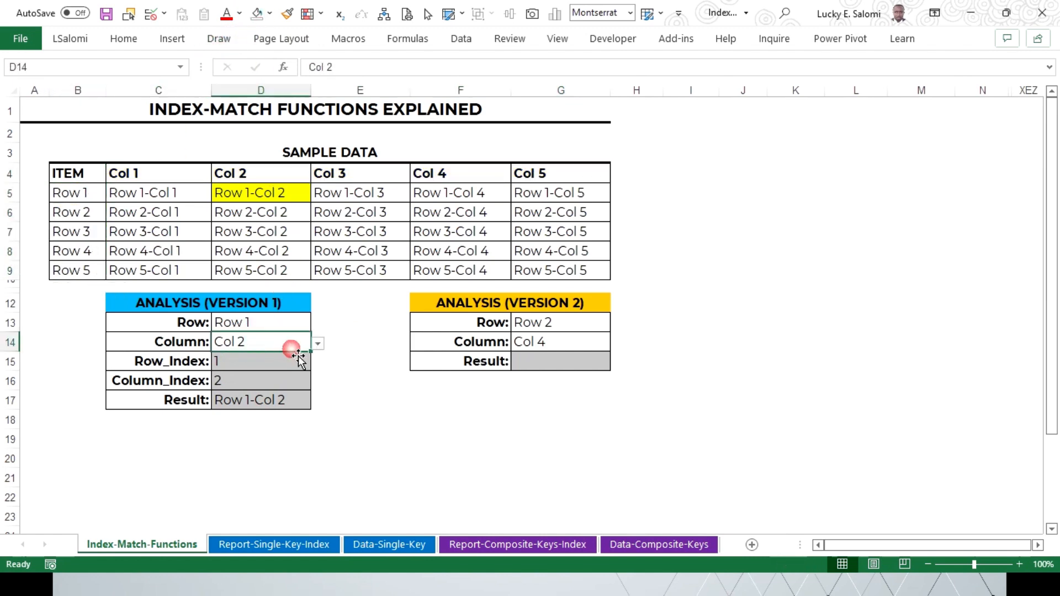
{"action": "left_click", "coordinate": [319, 343]}
{"action": "left_click", "coordinate": [283, 377]}
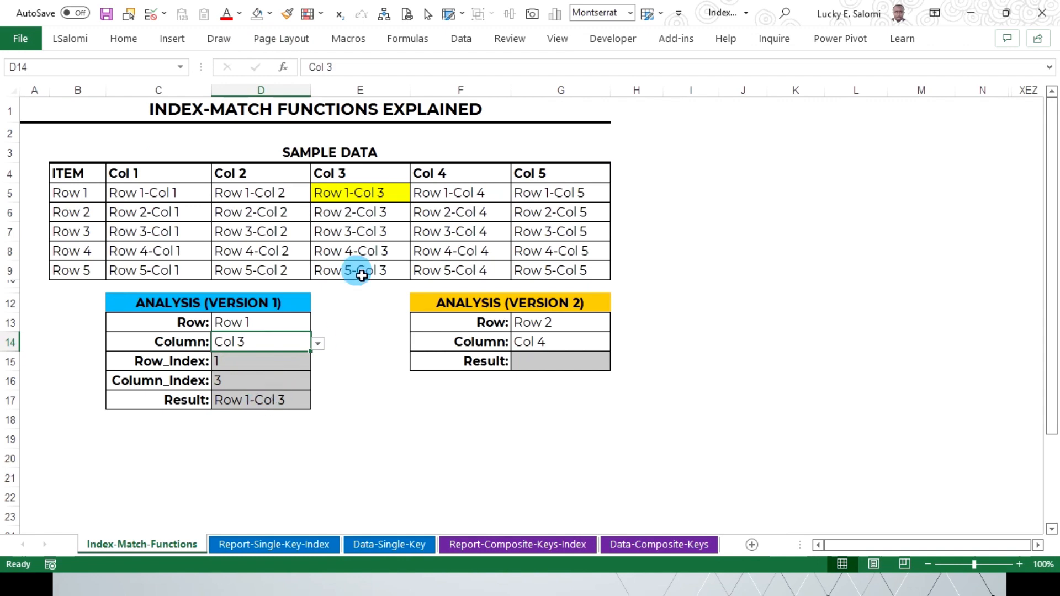
{"action": "left_click", "coordinate": [364, 194]}
{"action": "left_click", "coordinate": [268, 400]}
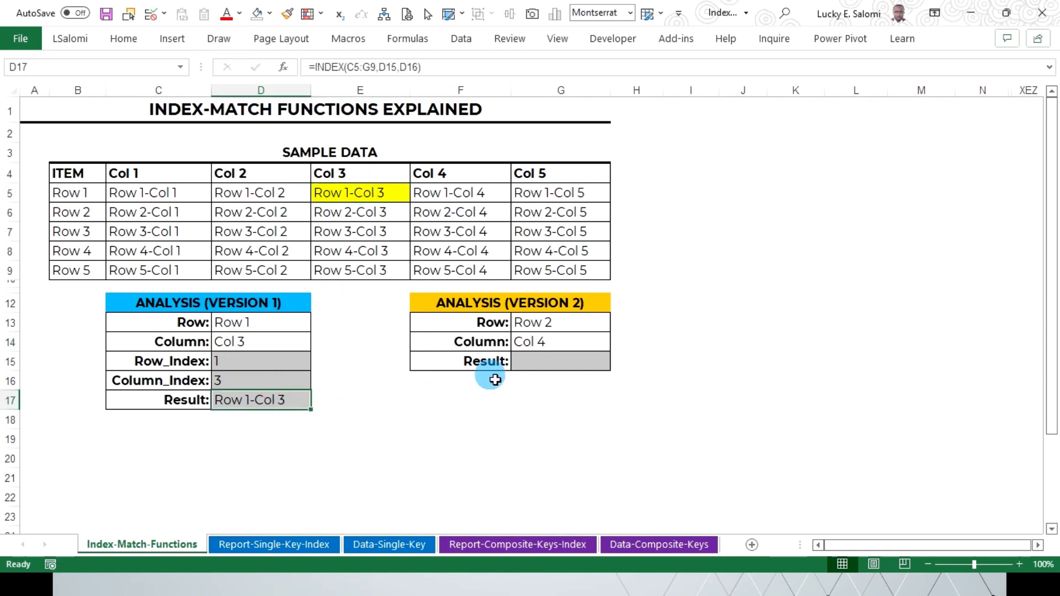
Start an INDEX formula in the Version 2 Result cell G15 with C5:G9 as its array.
{"action": "left_click", "coordinate": [531, 365]}
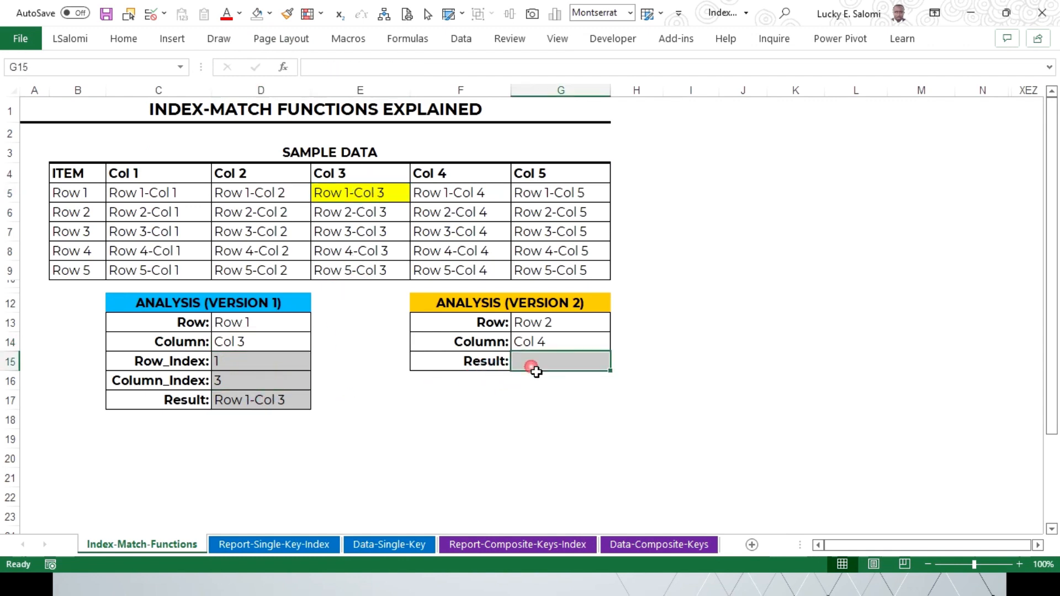
{"action": "left_click", "coordinate": [286, 406]}
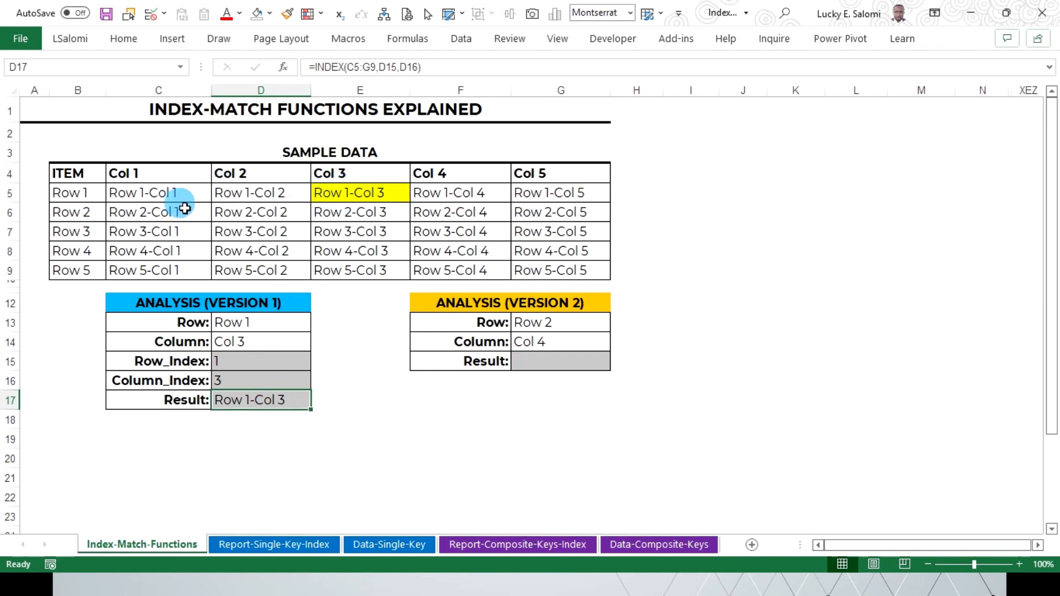
{"action": "left_click", "coordinate": [560, 368]}
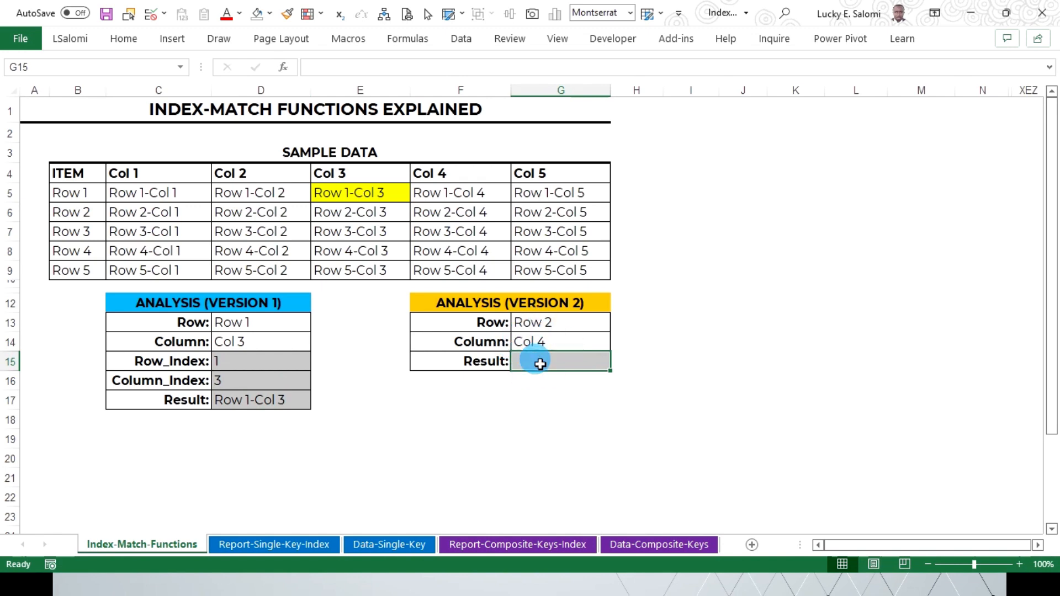
{"action": "type", "text": "=in"}
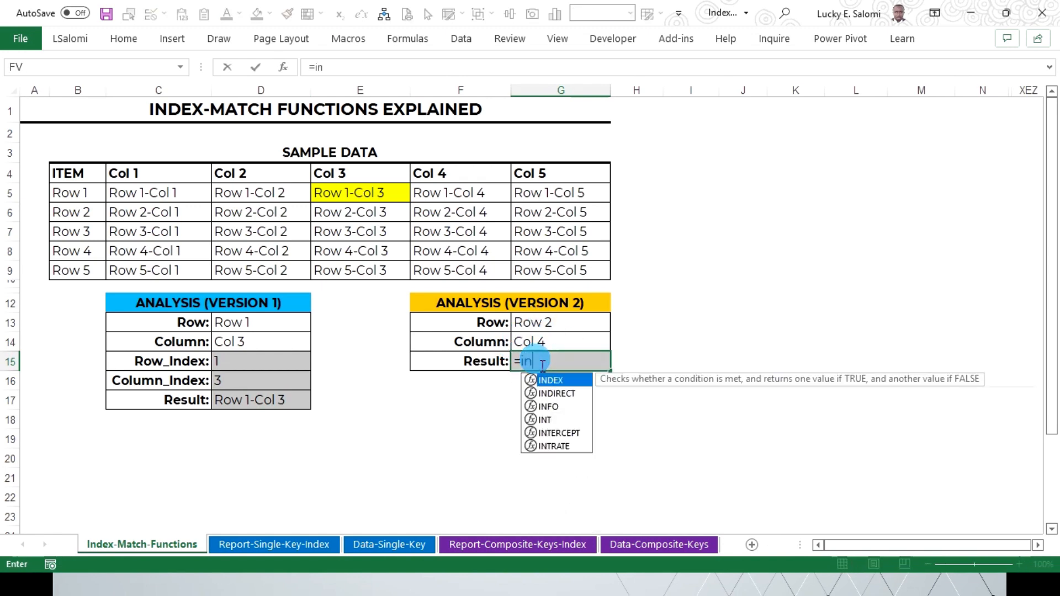
{"action": "type", "text": "dex("}
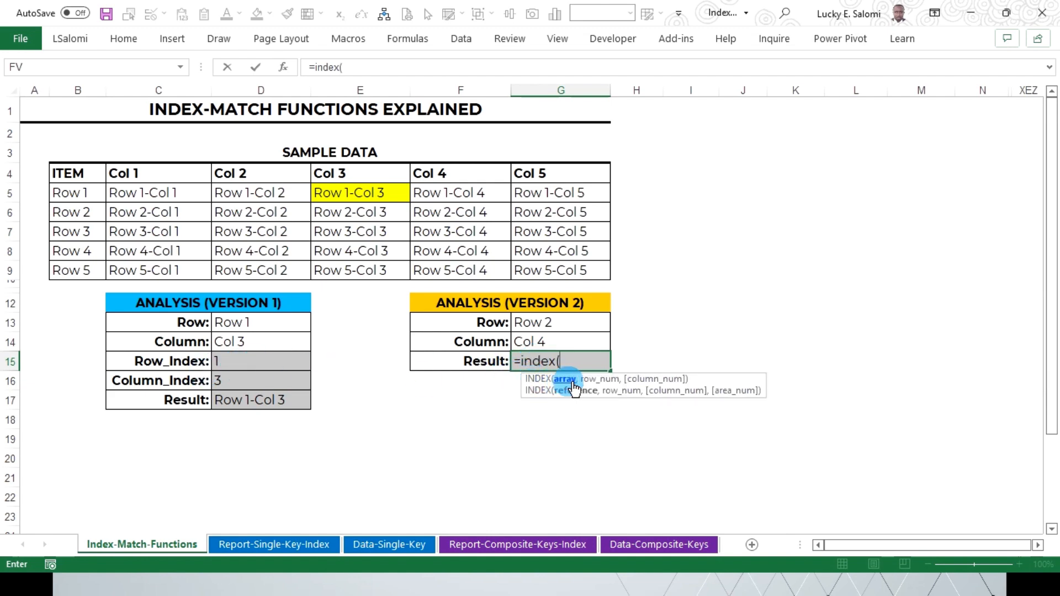
{"action": "left_click_drag", "start_coordinate": [182, 199], "coordinate": [527, 270]}
{"action": "type", "text": ","}
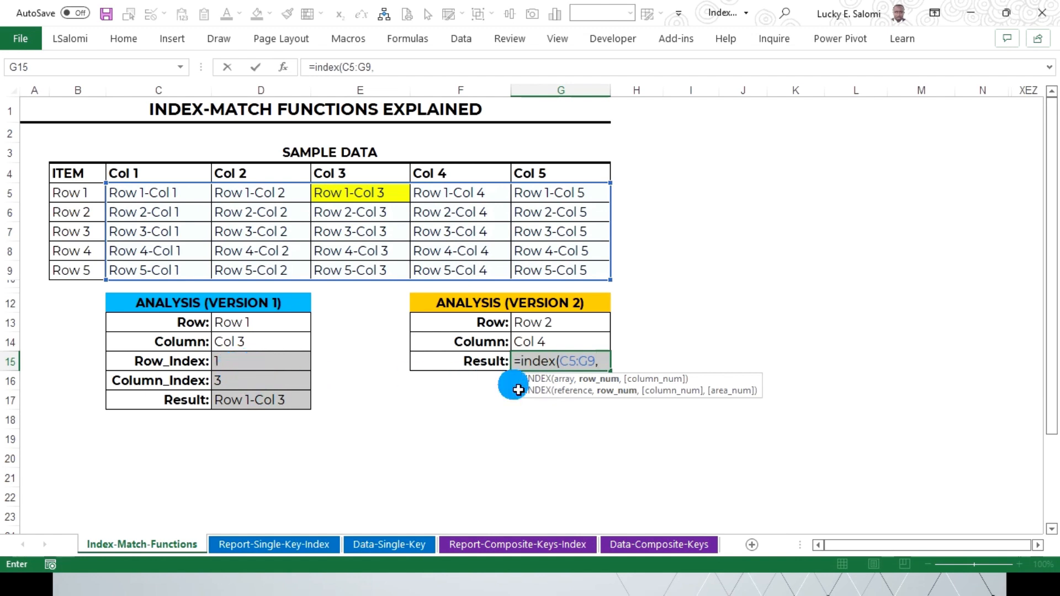
Add MATCH(G13,B5:B9,0) as the row number argument of the INDEX formula in G15.
{"action": "type", "text": "mat"}
{"action": "key", "text": "Tab"}
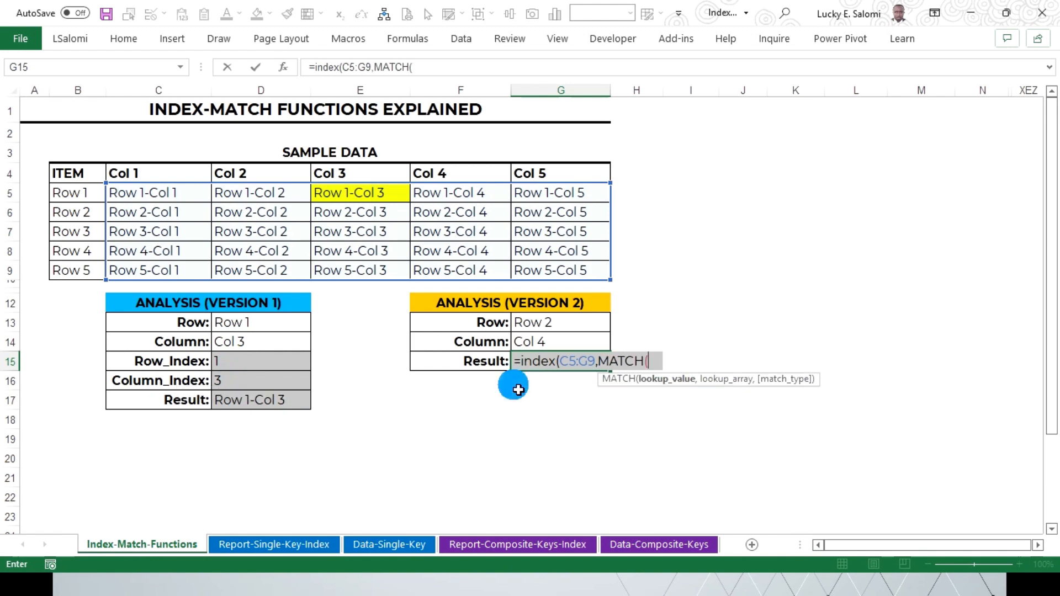
{"action": "left_click", "coordinate": [538, 330]}
{"action": "type", "text": ","}
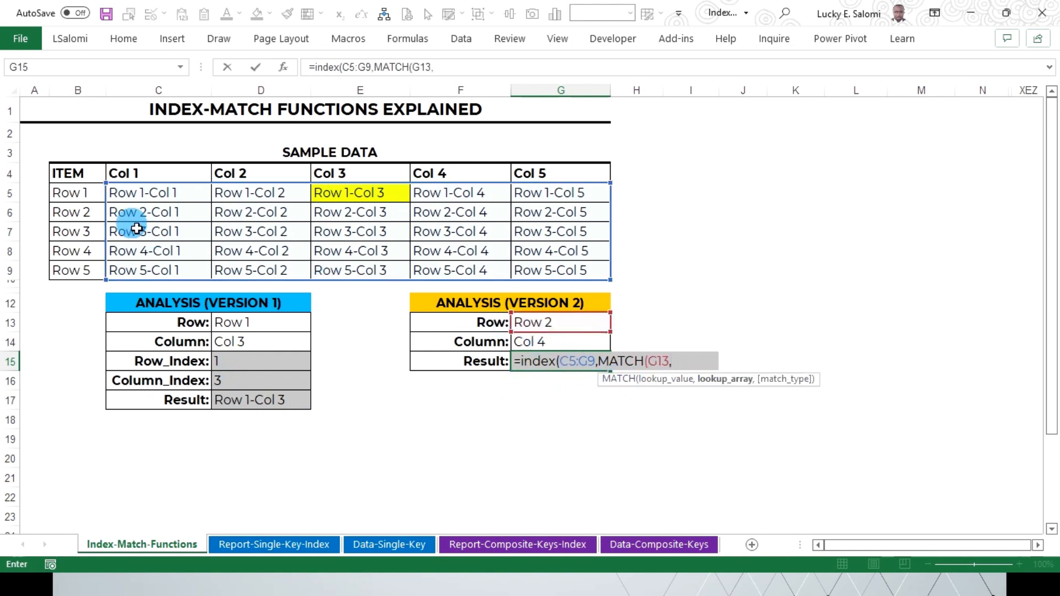
{"action": "left_click_drag", "start_coordinate": [88, 197], "coordinate": [93, 281]}
{"action": "type", "text": ","}
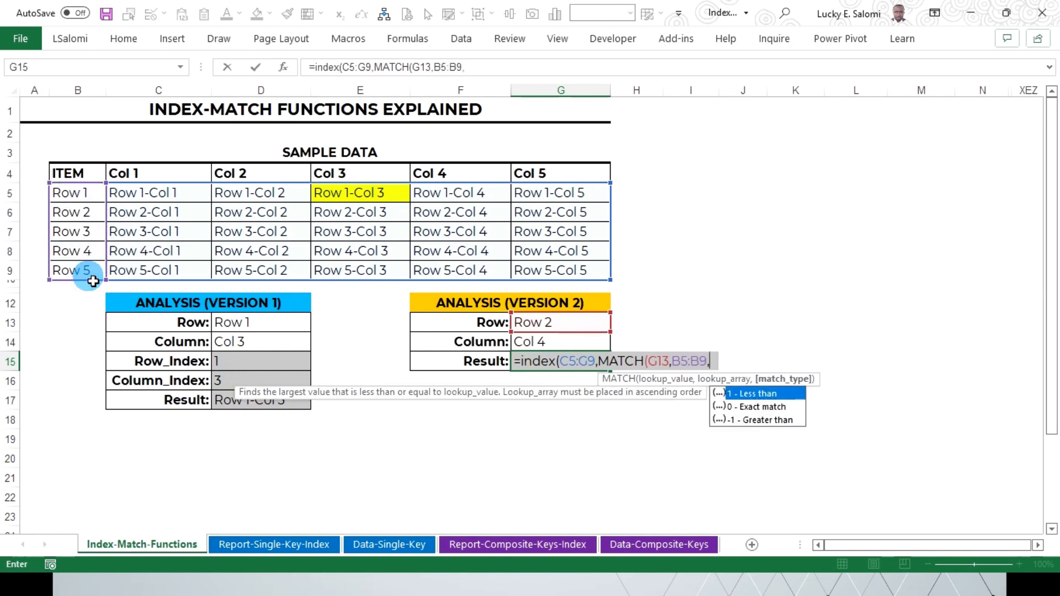
{"action": "type", "text": "0)"}
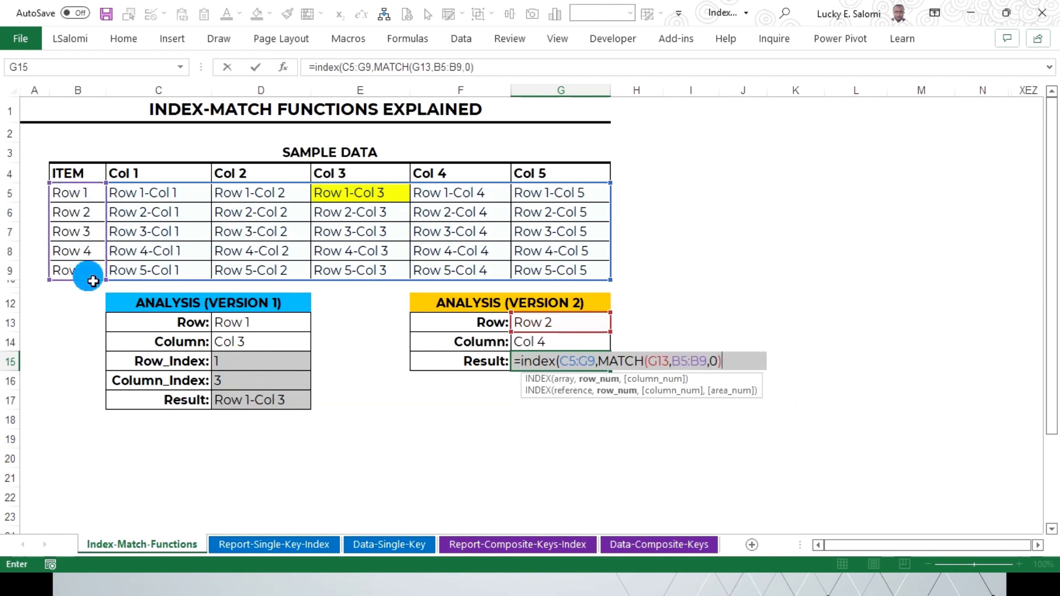
{"action": "type", "text": ","}
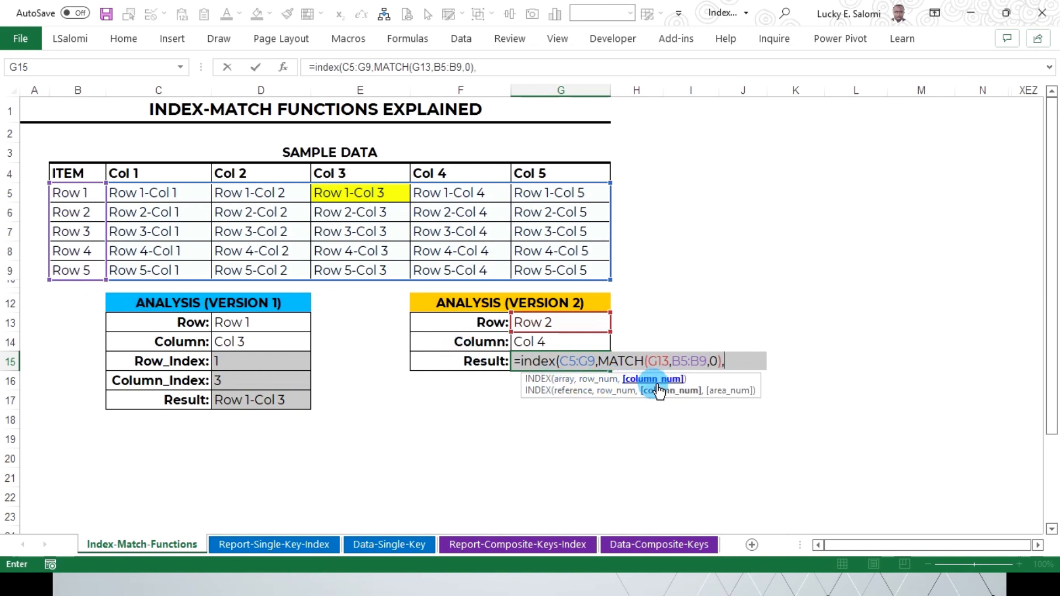
Complete the INDEX formula in G15 by adding MATCH(G14,C4:G4,0) as its column number argument.
{"action": "type", "text": "MATCH("}
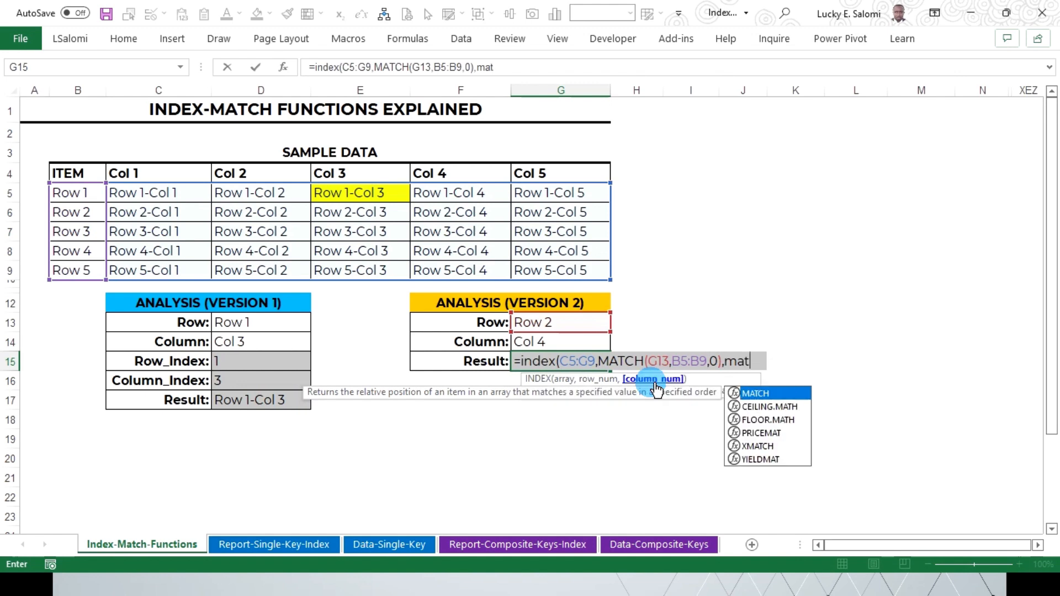
{"action": "left_click", "coordinate": [550, 342]}
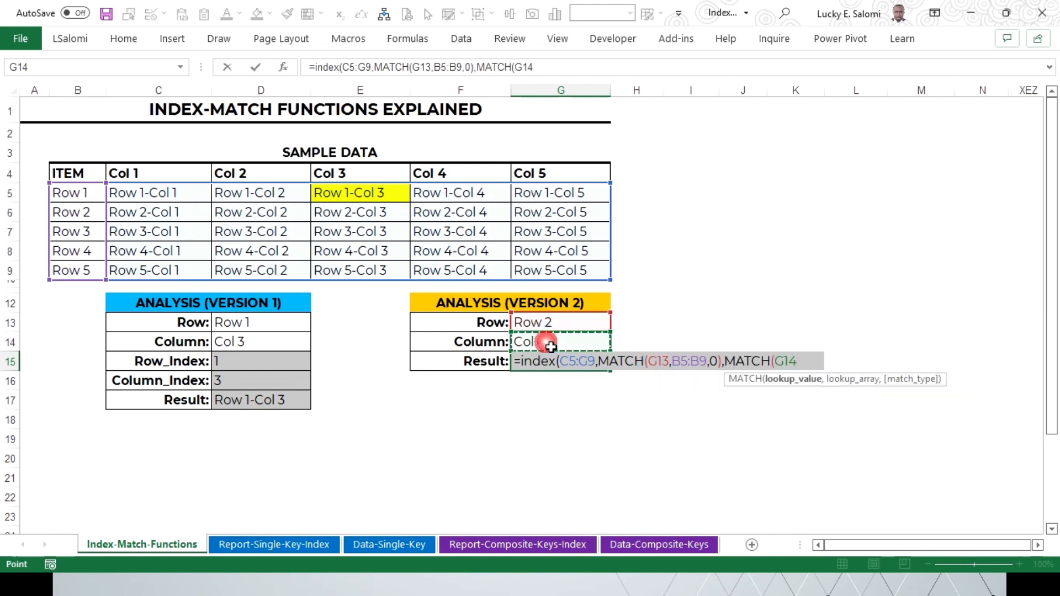
{"action": "type", "text": ","}
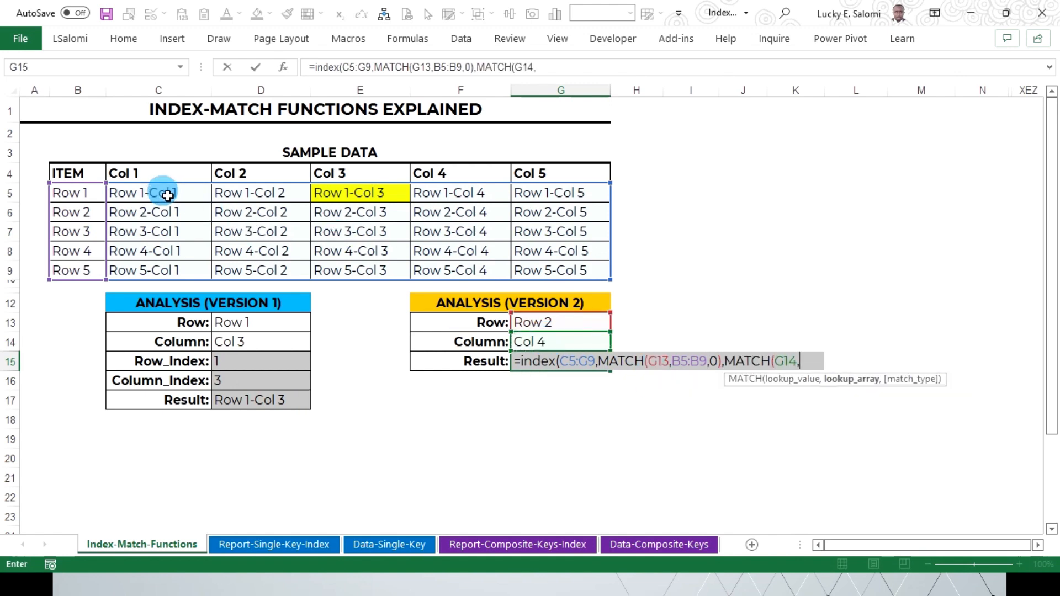
{"action": "left_click_drag", "start_coordinate": [160, 176], "coordinate": [546, 183]}
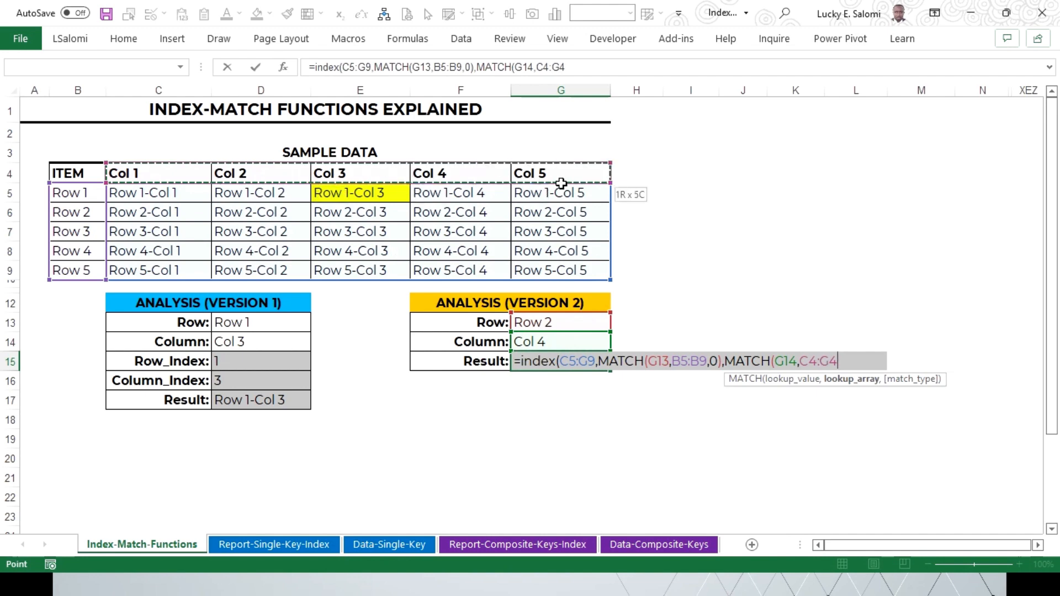
{"action": "type", "text": ","}
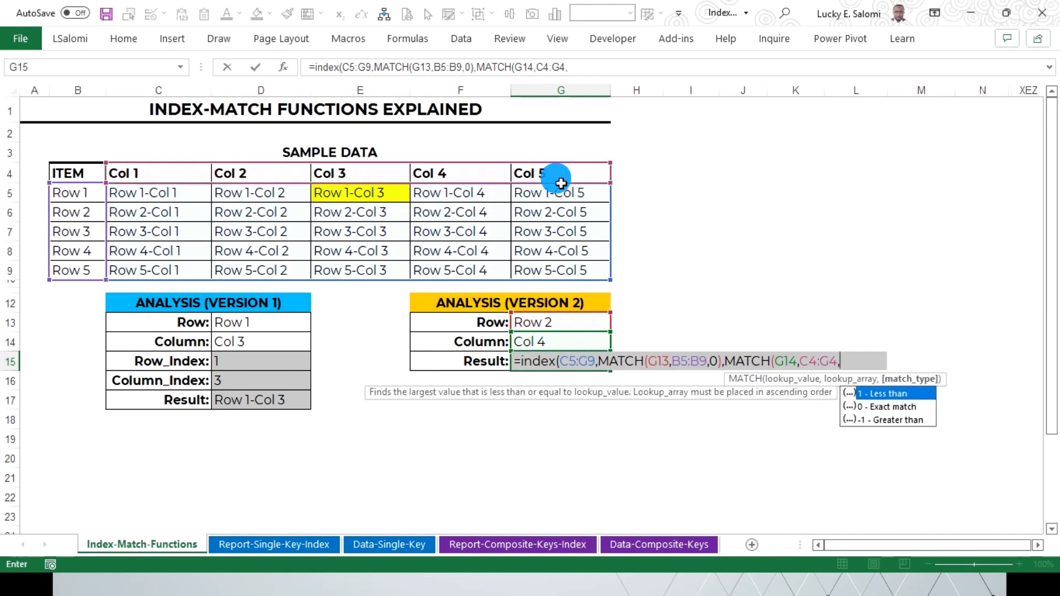
{"action": "type", "text": "0"}
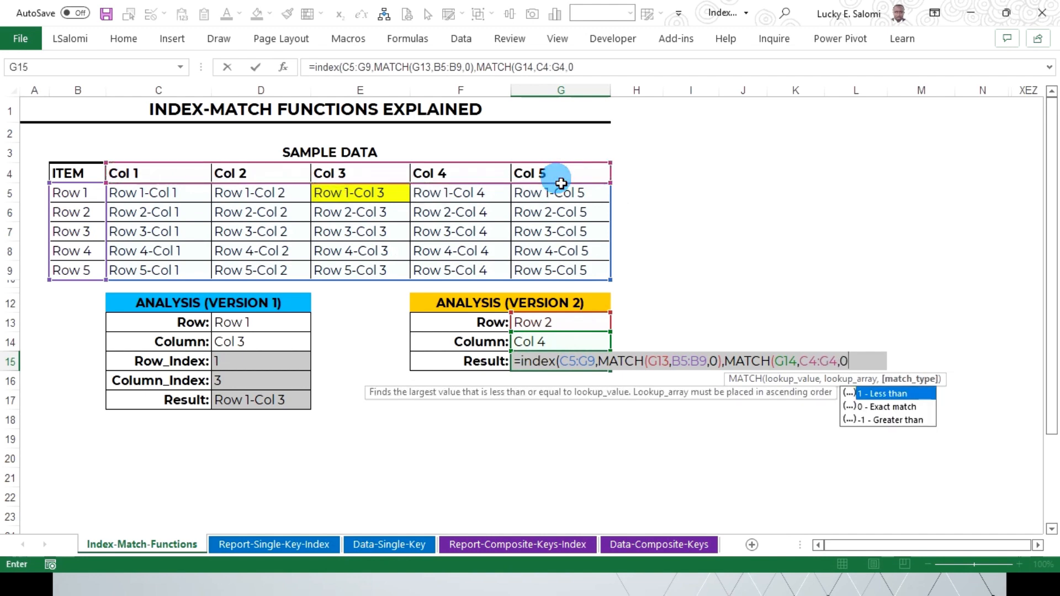
{"action": "type", "text": "))"}
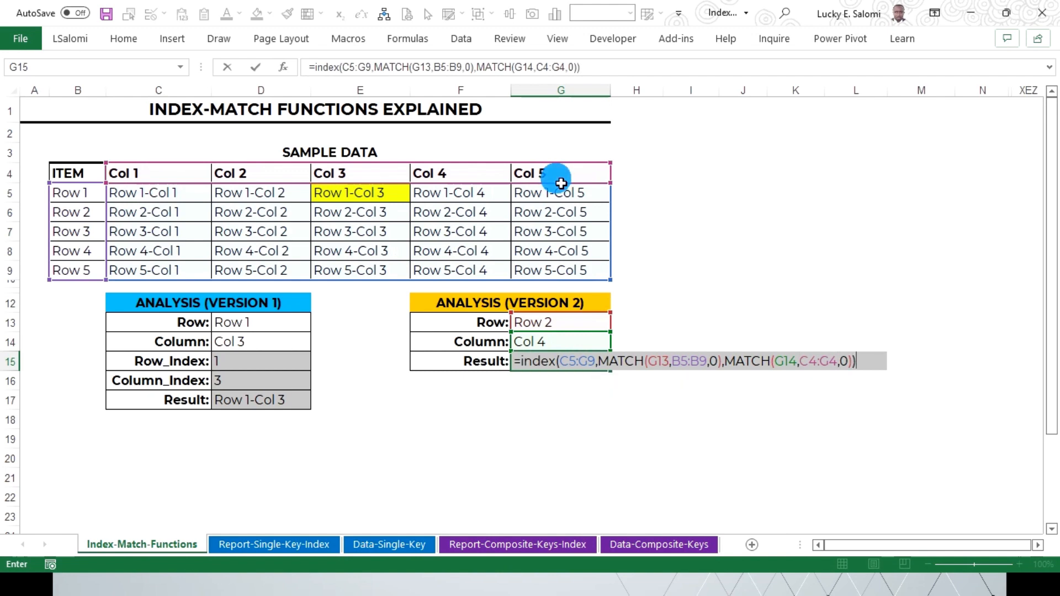
{"action": "key", "text": "Return"}
{"action": "left_click", "coordinate": [580, 363]}
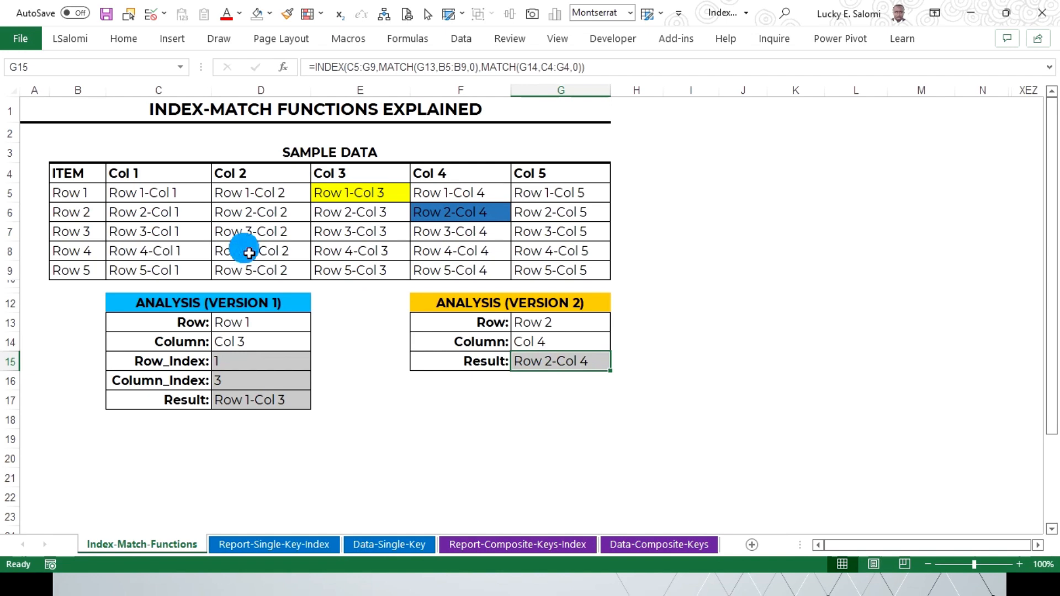
Examine the Apple row's weekly cells on Report-Single-Key-Index and the January 2022 production figures on Data-Single-Key.
{"action": "key", "text": "ctrl+Page_Down"}
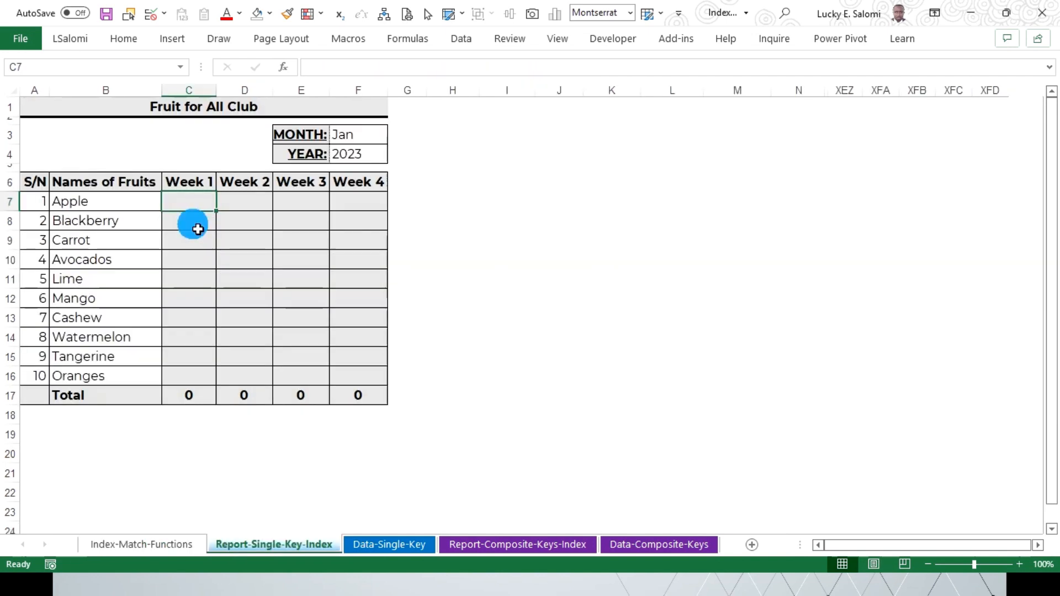
{"action": "left_click", "coordinate": [128, 206]}
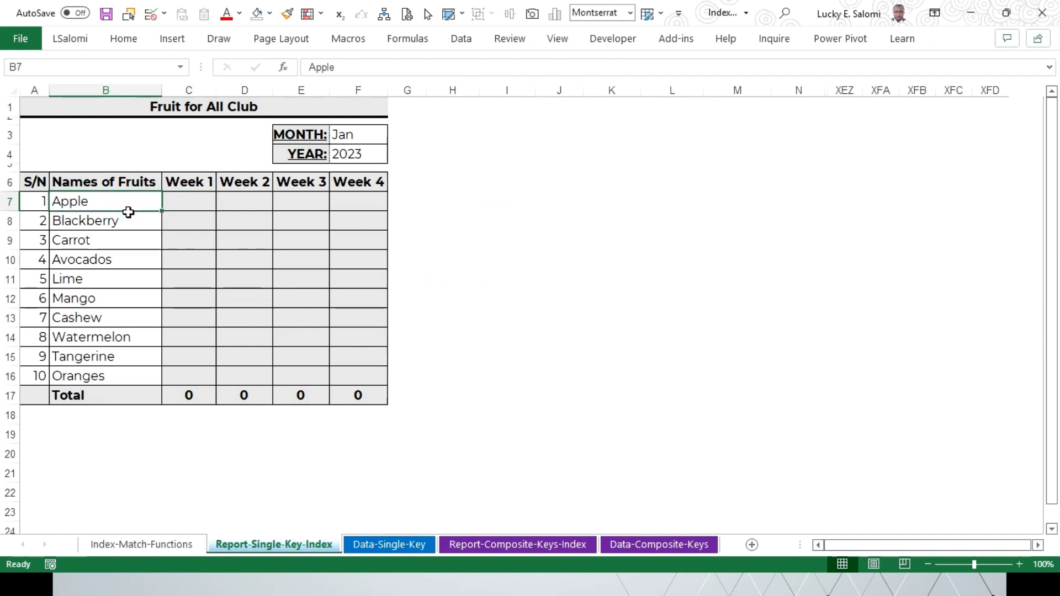
{"action": "left_click", "coordinate": [182, 204]}
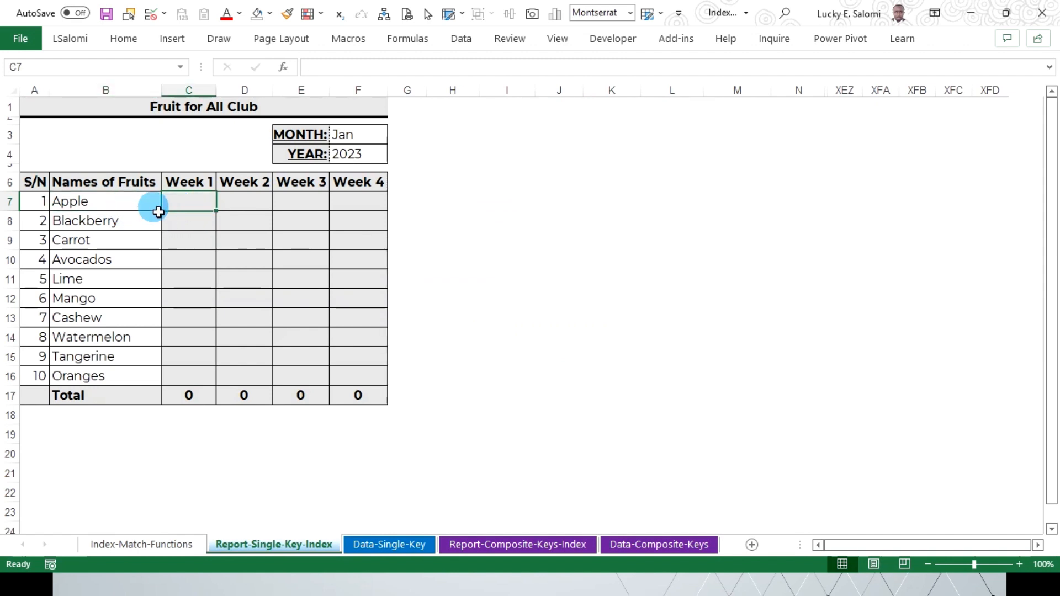
{"action": "left_click", "coordinate": [254, 206]}
{"action": "left_click", "coordinate": [303, 209]}
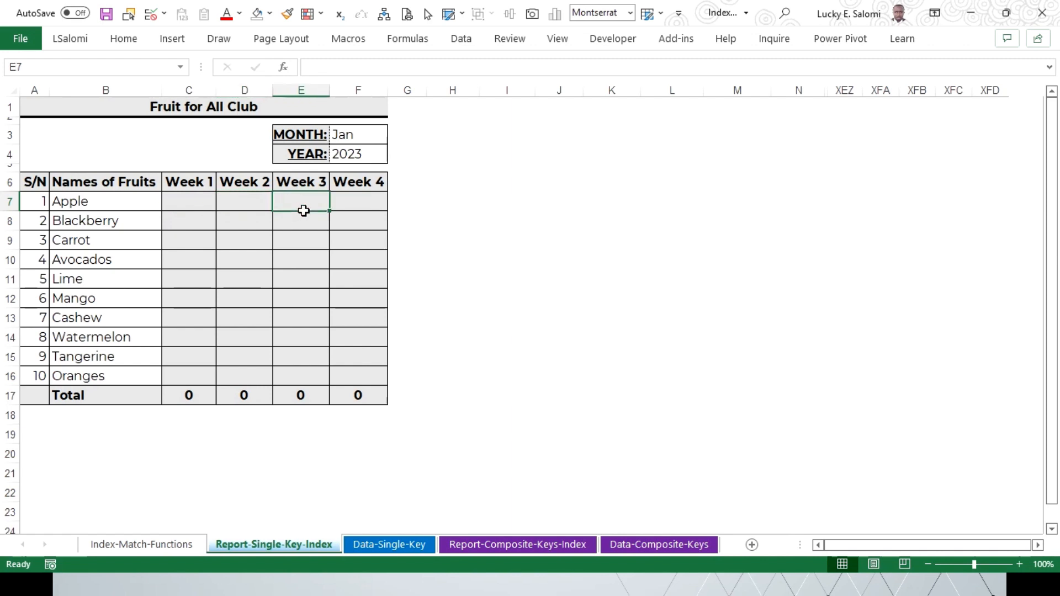
{"action": "left_click", "coordinate": [355, 206]}
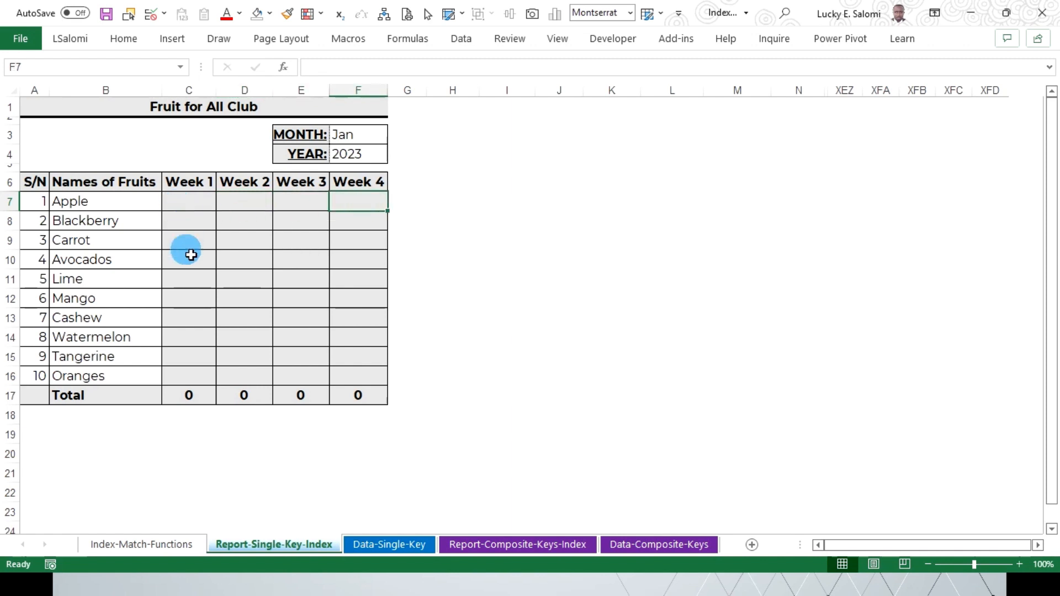
{"action": "left_click", "coordinate": [375, 545]}
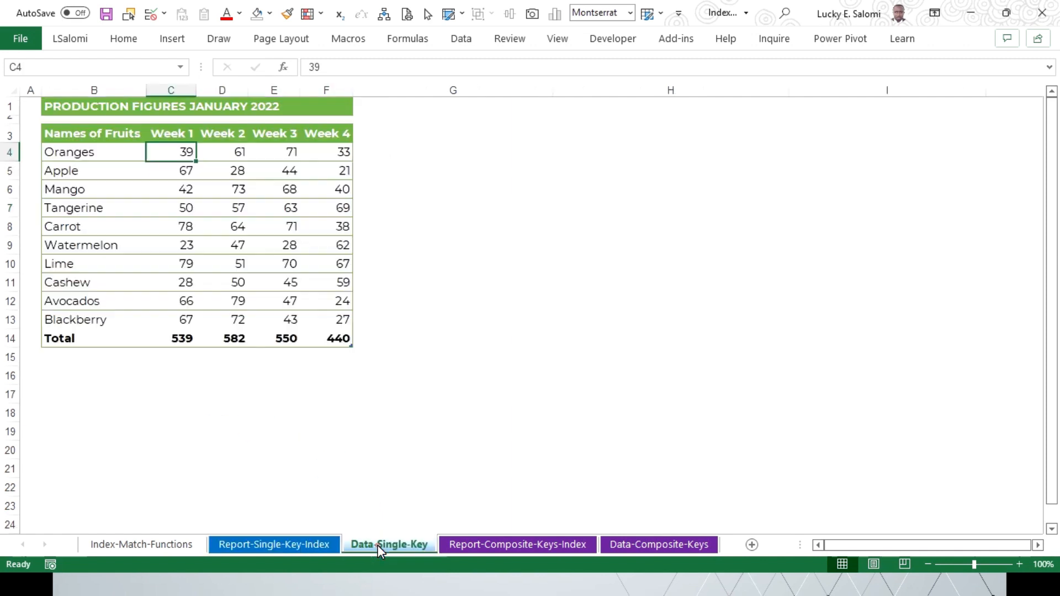
{"action": "left_click", "coordinate": [182, 214]}
{"action": "left_click_drag", "start_coordinate": [182, 156], "coordinate": [342, 326]}
{"action": "left_click", "coordinate": [270, 112]}
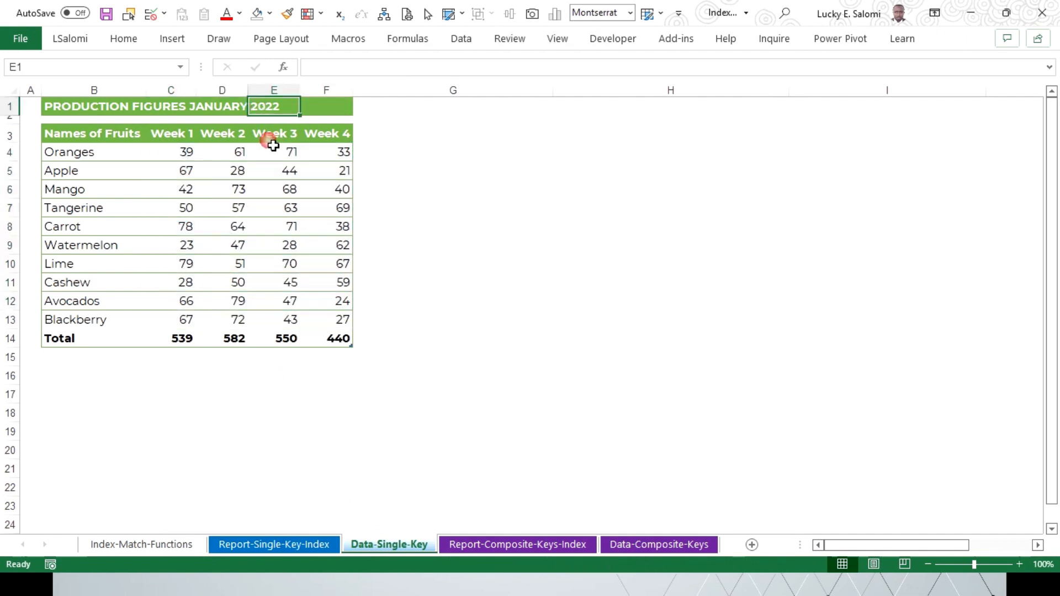
Set the YEAR selection in F4 of Report-Single-Key-Index to 2022.
{"action": "left_click", "coordinate": [289, 545]}
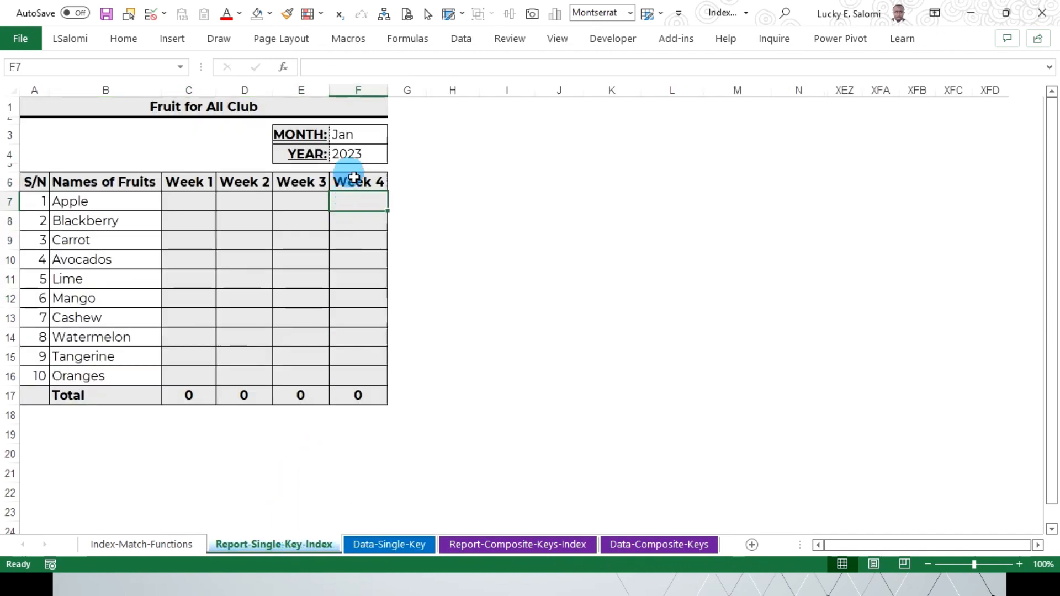
{"action": "left_click", "coordinate": [382, 156]}
{"action": "left_click", "coordinate": [398, 159]}
{"action": "left_click", "coordinate": [385, 156]}
{"action": "left_click", "coordinate": [394, 156]}
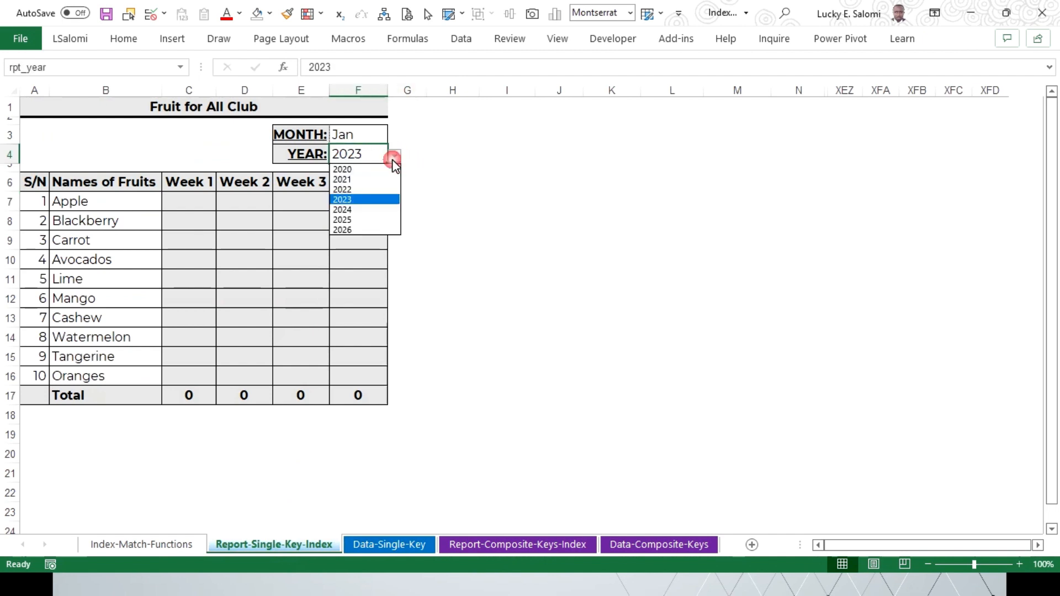
{"action": "left_click", "coordinate": [373, 187]}
Compare the figures in C4:F13 and the fruit order on Data-Single-Key with the Apple row on Report-Single-Key-Index.
{"action": "left_click", "coordinate": [382, 550]}
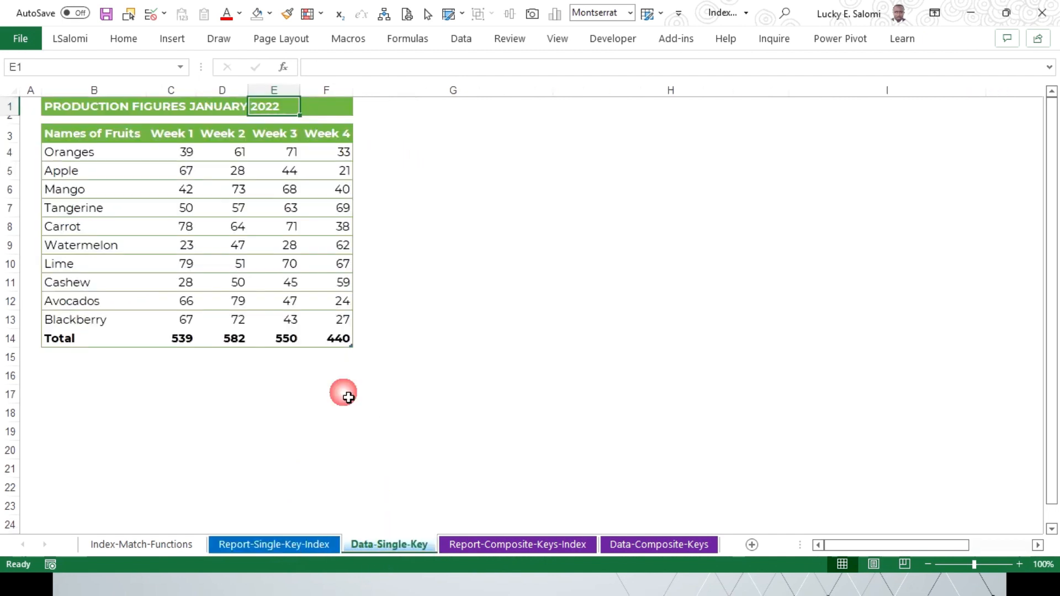
{"action": "mouse_move", "coordinate": [194, 156]}
{"action": "left_mouse_down"}
{"action": "mouse_move", "coordinate": [224, 160]}
{"action": "mouse_move", "coordinate": [316, 241]}
{"action": "mouse_move", "coordinate": [333, 322]}
{"action": "left_mouse_up"}
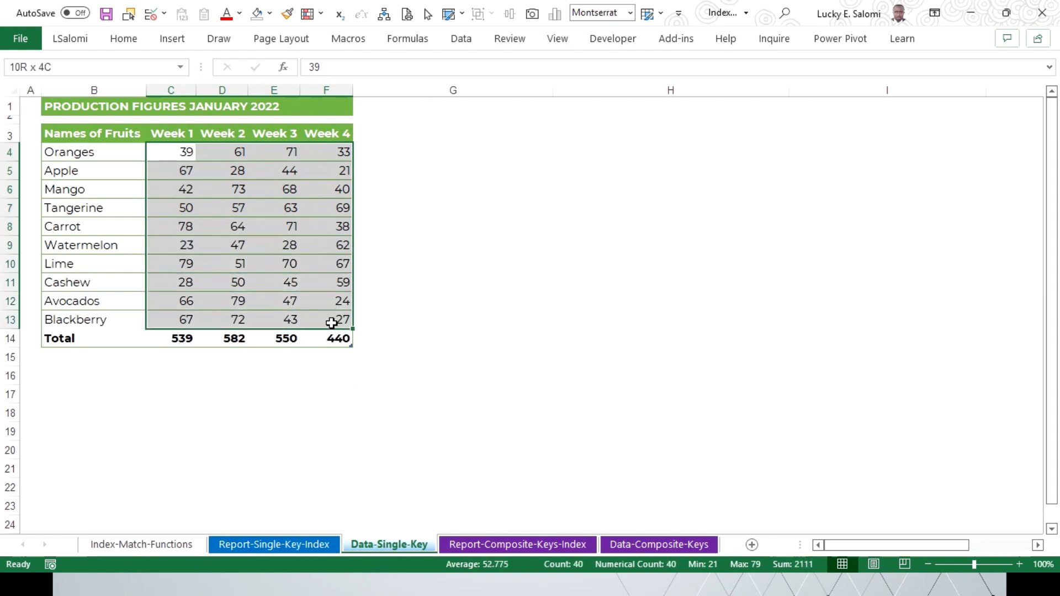
{"action": "left_click", "coordinate": [288, 550]}
{"action": "left_click", "coordinate": [238, 218]}
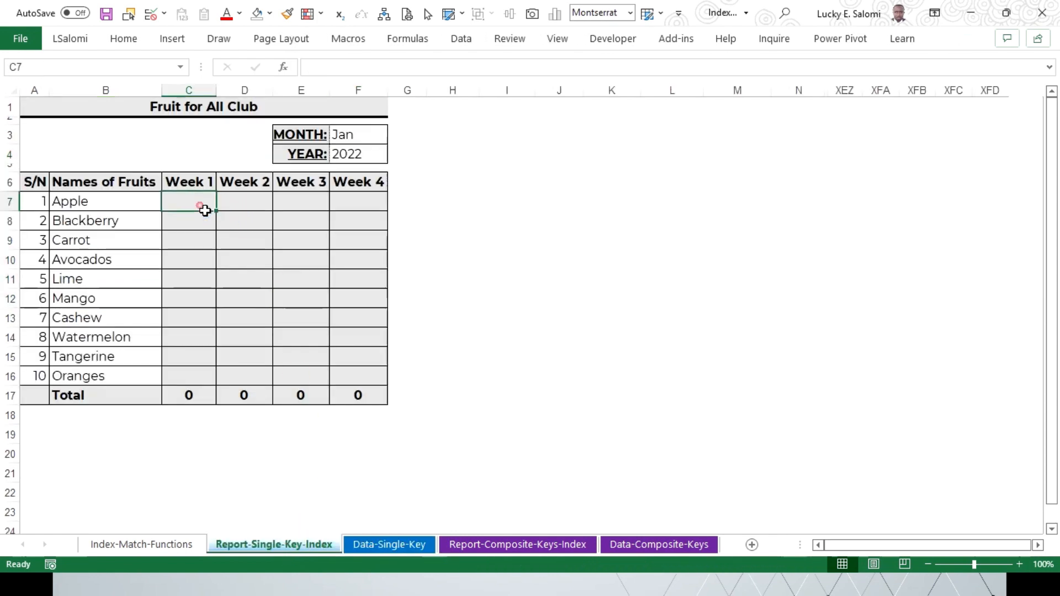
{"action": "left_click", "coordinate": [118, 203]}
{"action": "left_click", "coordinate": [178, 210]}
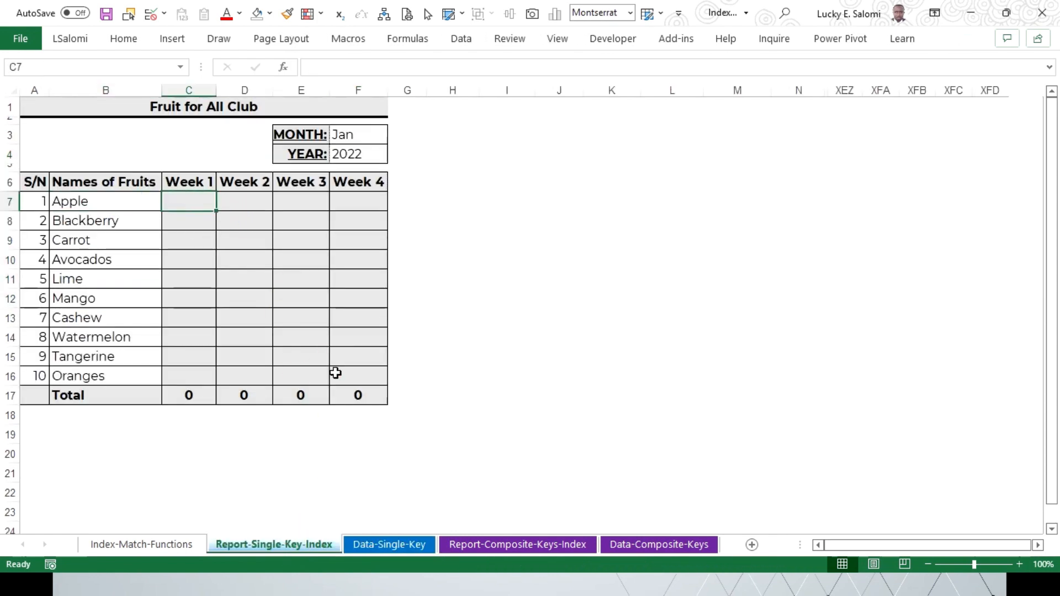
{"action": "left_click", "coordinate": [397, 545]}
{"action": "left_click", "coordinate": [103, 160]}
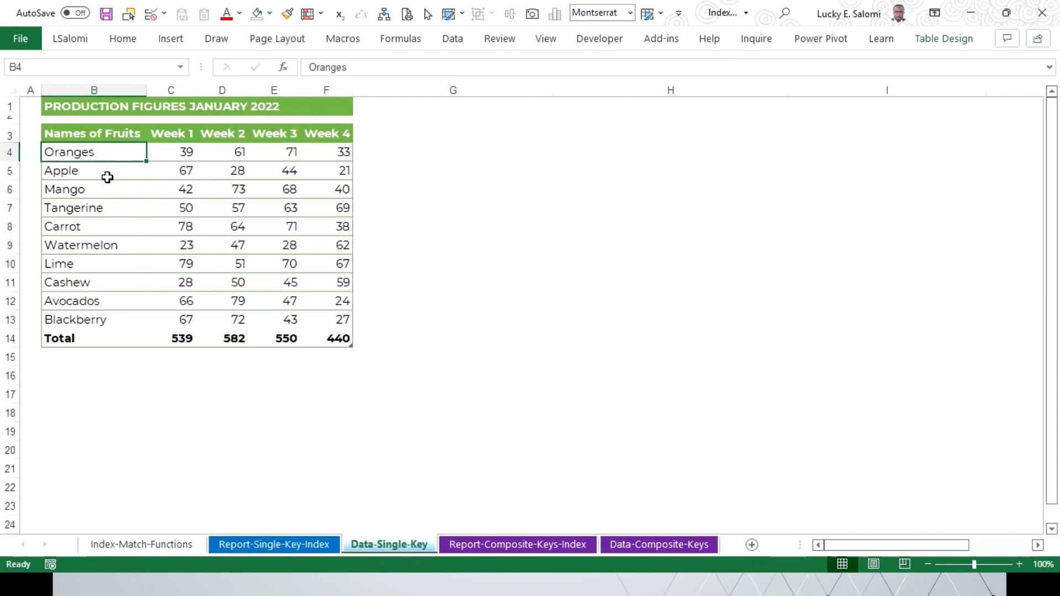
{"action": "left_click", "coordinate": [107, 177]}
{"action": "left_click", "coordinate": [276, 545]}
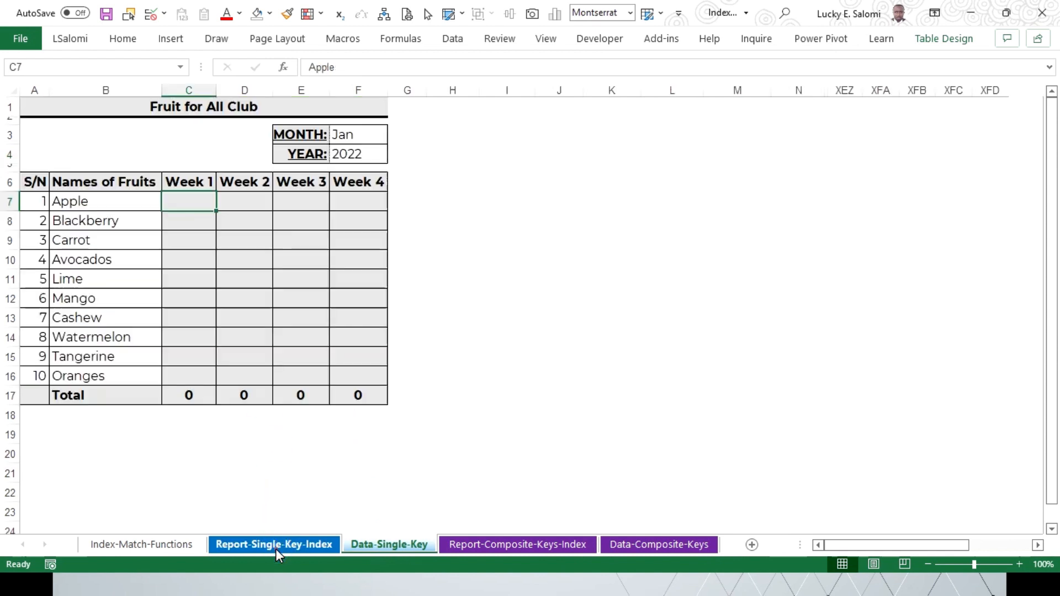
{"action": "left_click", "coordinate": [116, 213]}
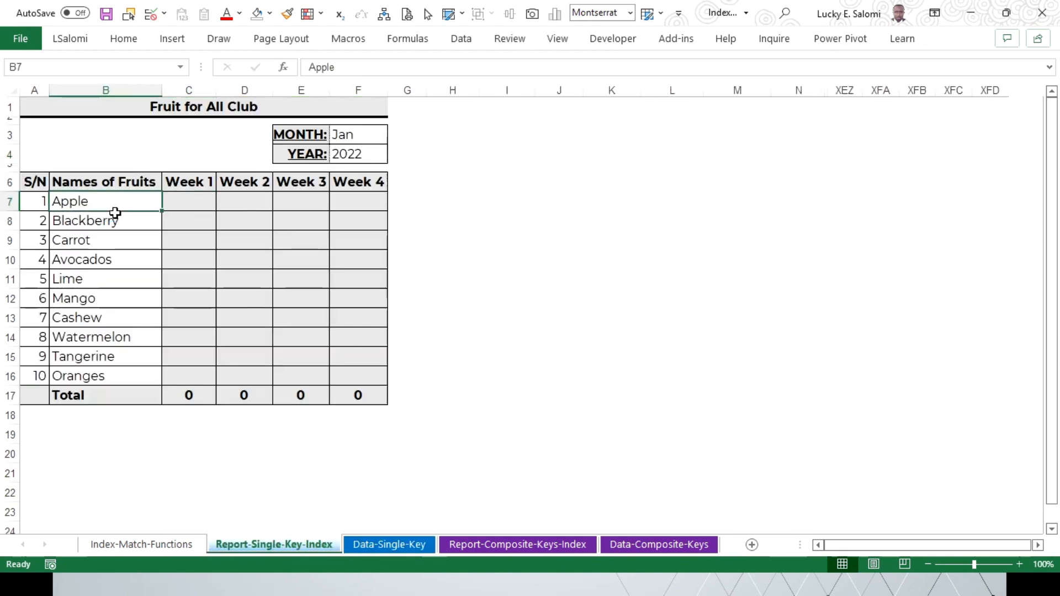
Start an INDEX formula in Apple's Week 1 cell C7 with Data5[[Week 1]:[Week 4]] from Data-Single-Key as its array.
{"action": "left_click", "coordinate": [185, 203]}
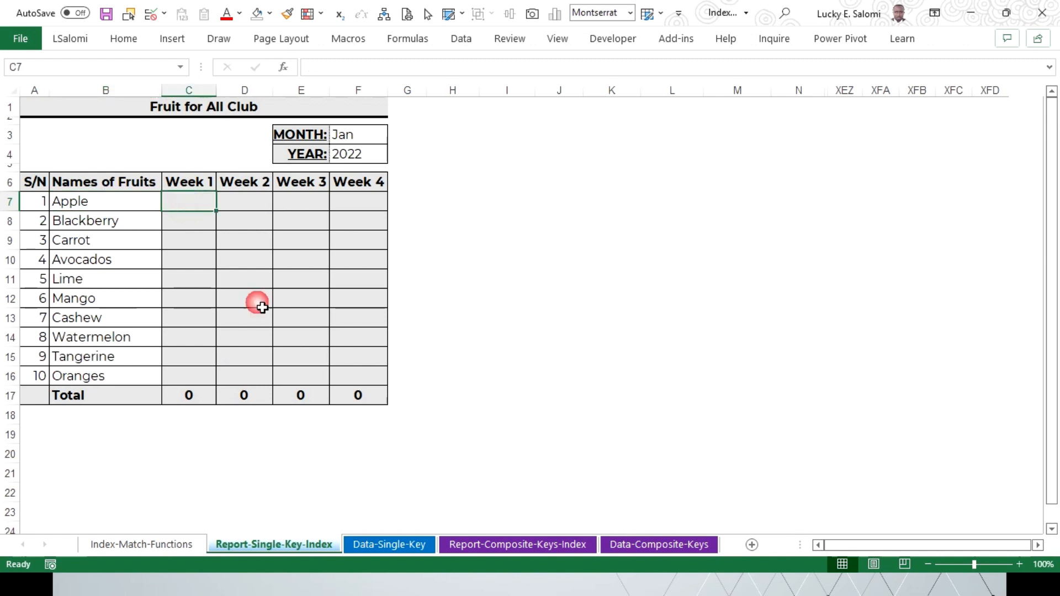
{"action": "type", "text": "="}
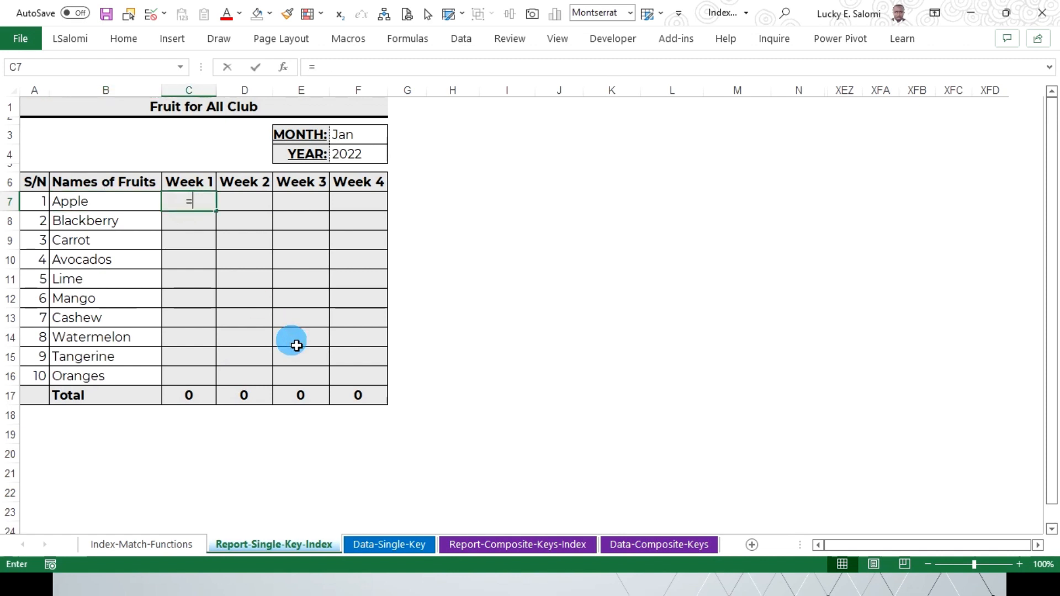
{"action": "type", "text": "in"}
{"action": "key", "text": "Tab"}
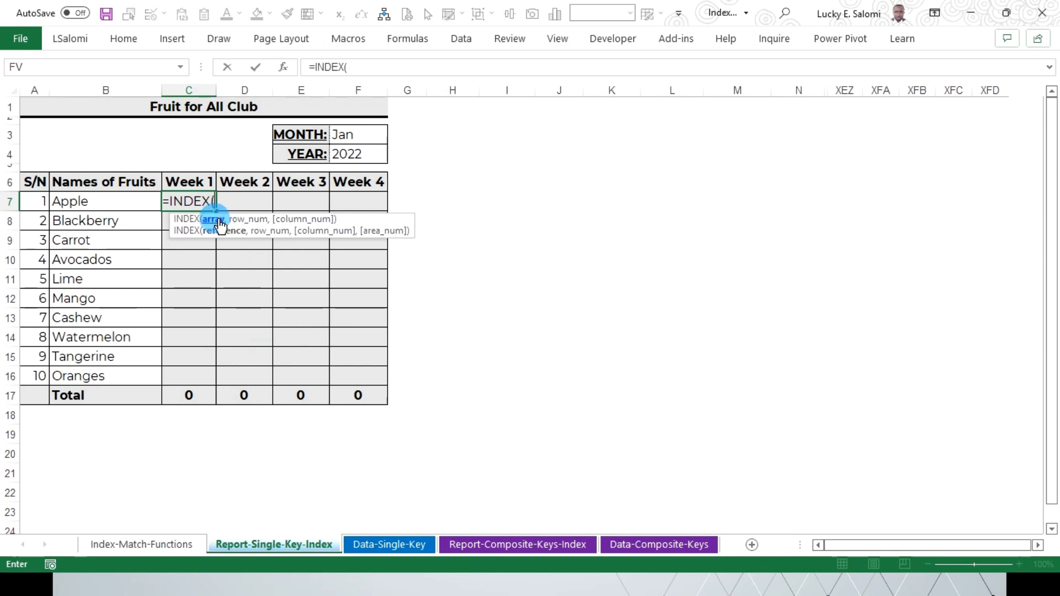
{"action": "left_click", "coordinate": [384, 545]}
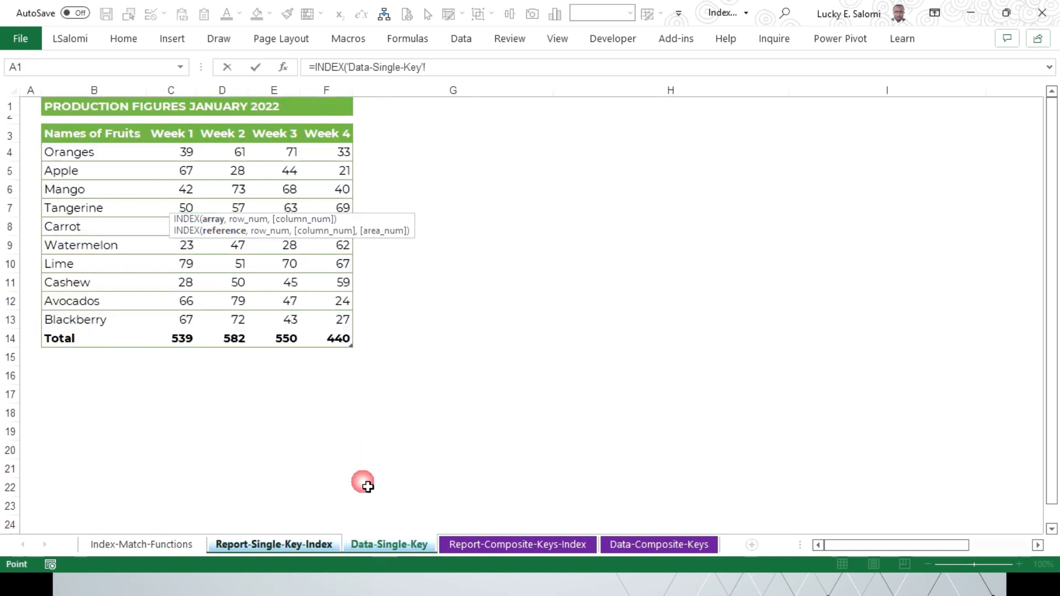
{"action": "left_click_drag", "start_coordinate": [182, 152], "coordinate": [345, 321]}
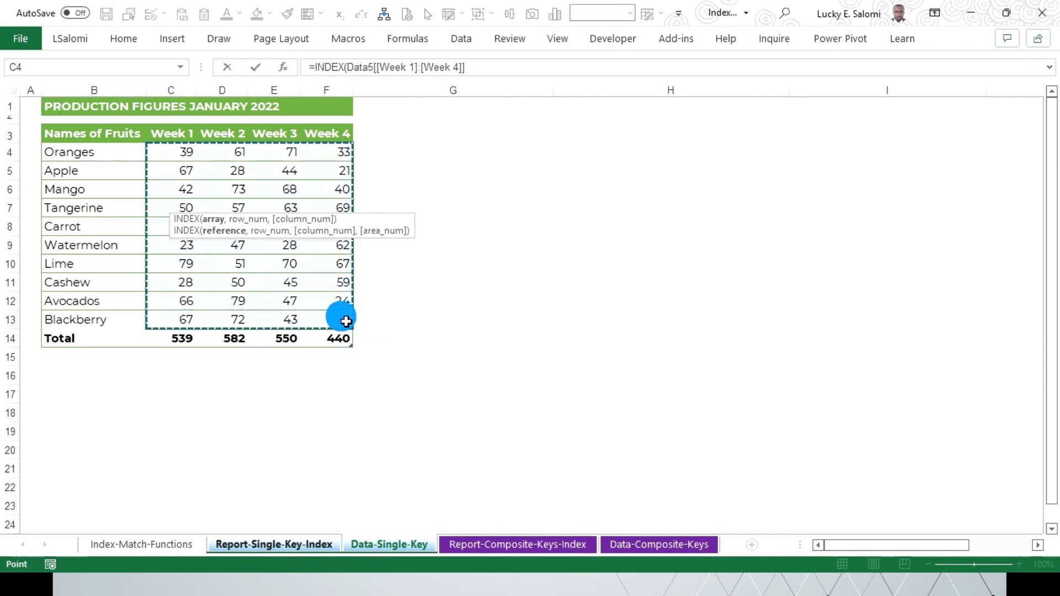
{"action": "type", "text": ","}
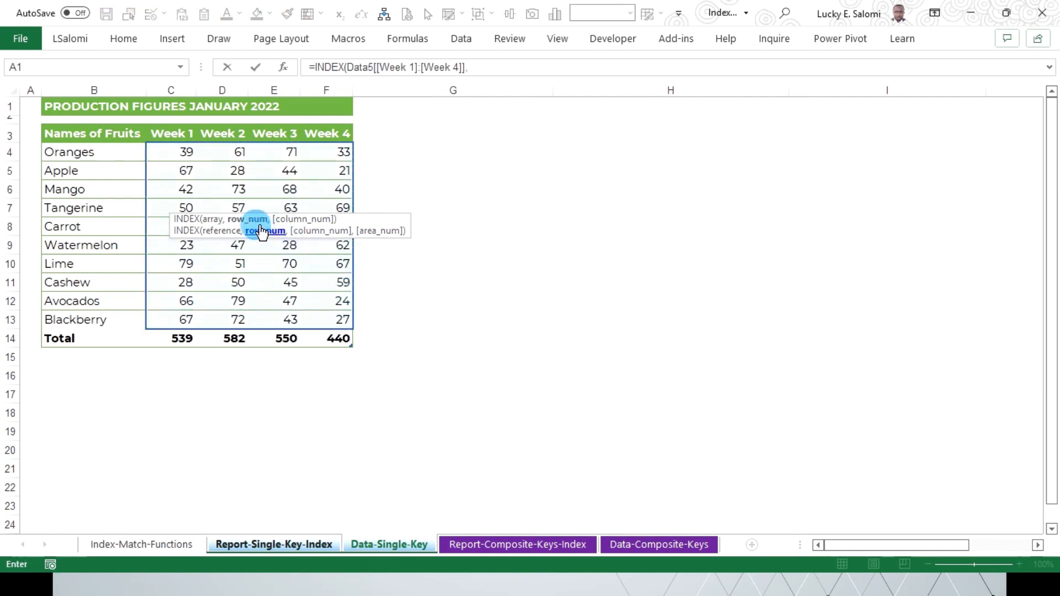
Nest a MATCH as the INDEX row number in C7, with the Apple cell $B7 of Report-Single-Key-Index as its column-locked lookup value.
{"action": "type", "text": "mat"}
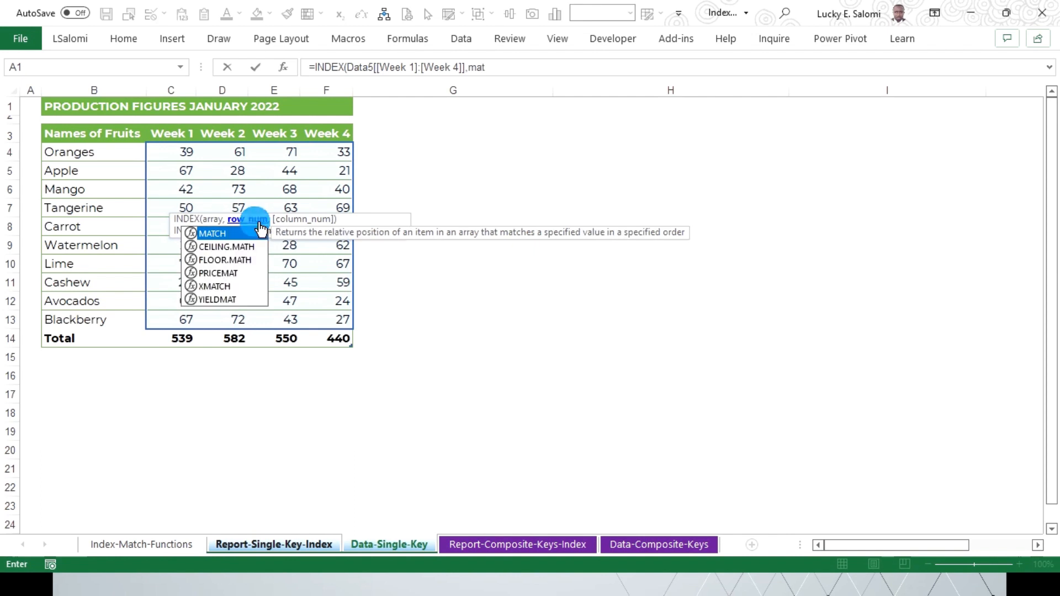
{"action": "key", "text": "Tab"}
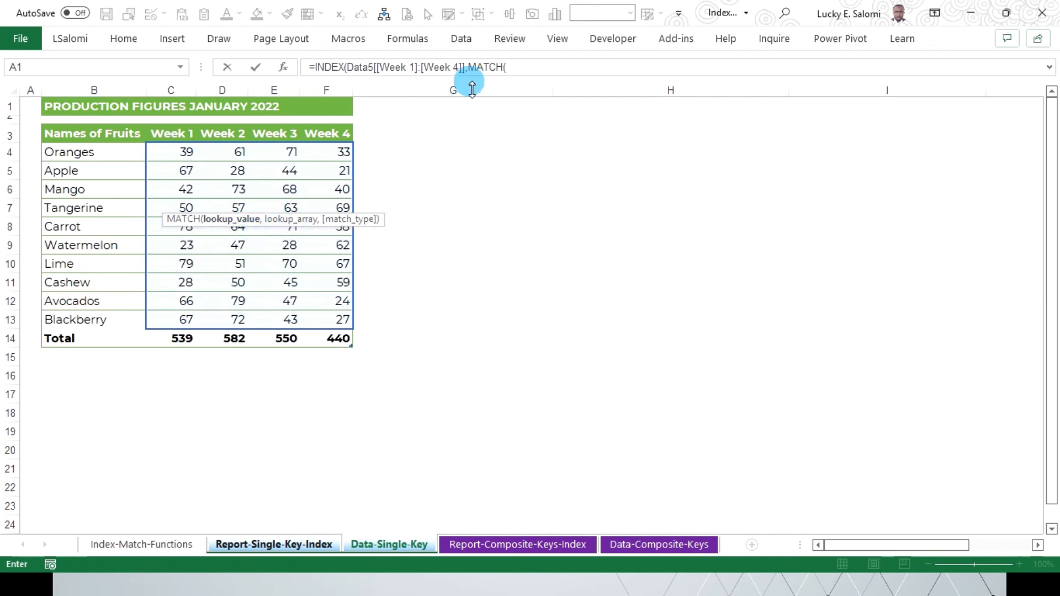
{"action": "left_click", "coordinate": [308, 544]}
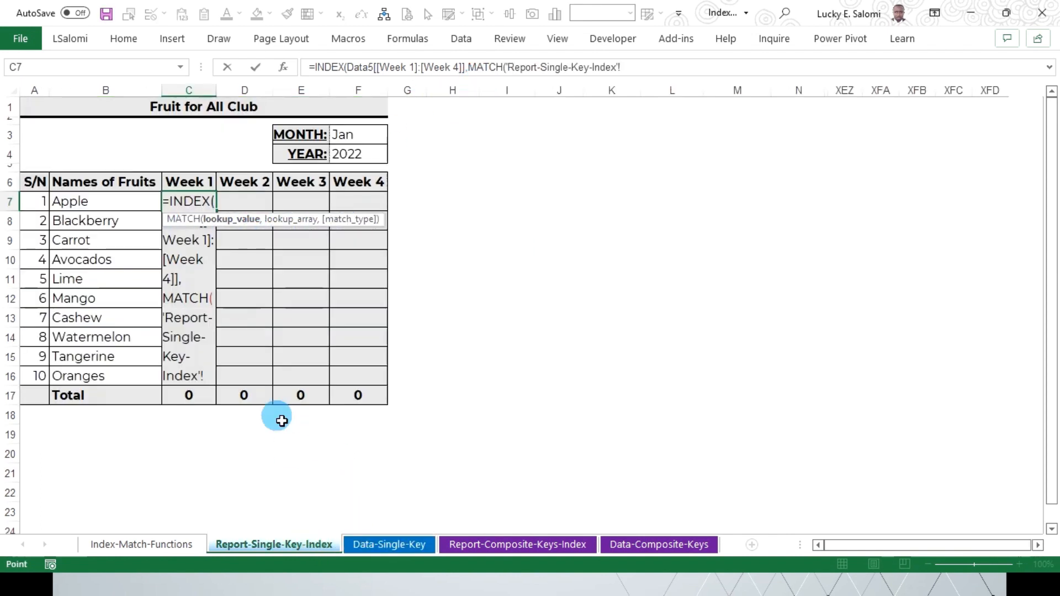
{"action": "left_click", "coordinate": [104, 210]}
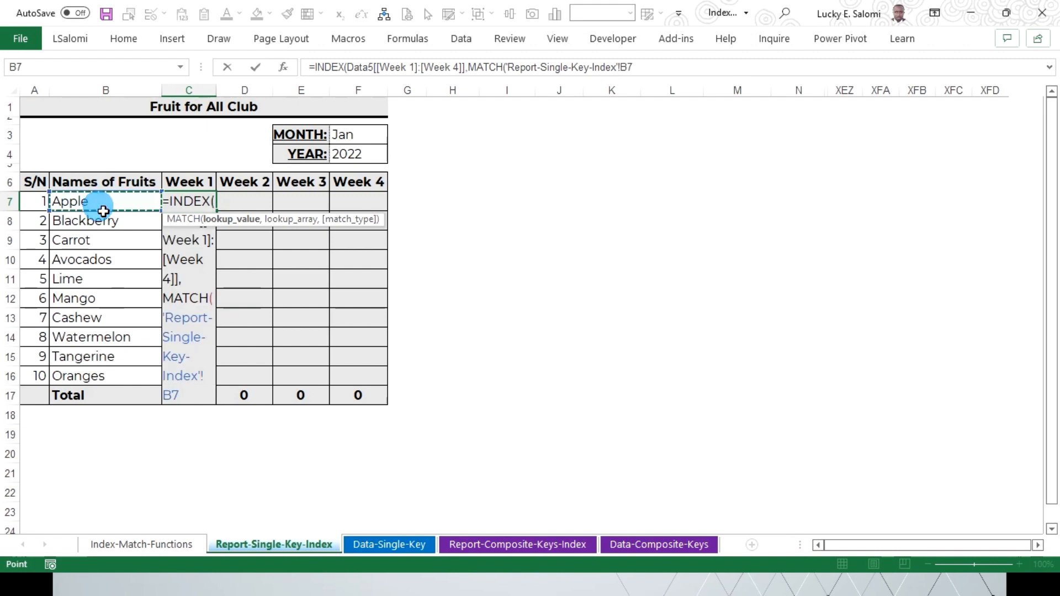
{"action": "key", "text": "F4"}
{"action": "key", "text": "F4"}
{"action": "key", "text": "F4"}
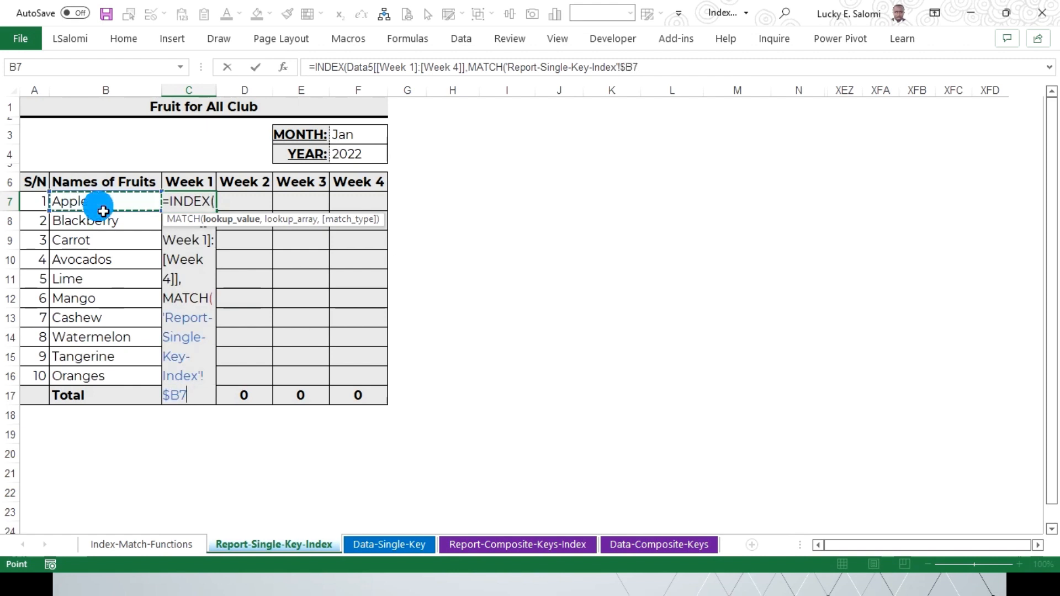
{"action": "type", "text": ","}
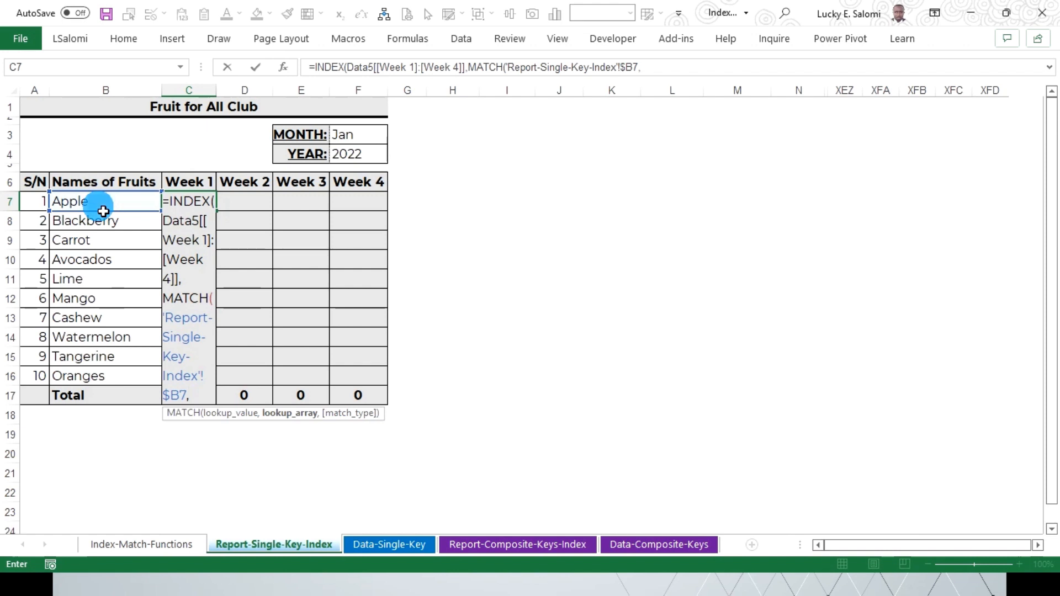
Complete the row MATCH with Data5[Names of Fruits] from Data-Single-Key as the lookup array and exact match type 0.
{"action": "left_click", "coordinate": [661, 68]}
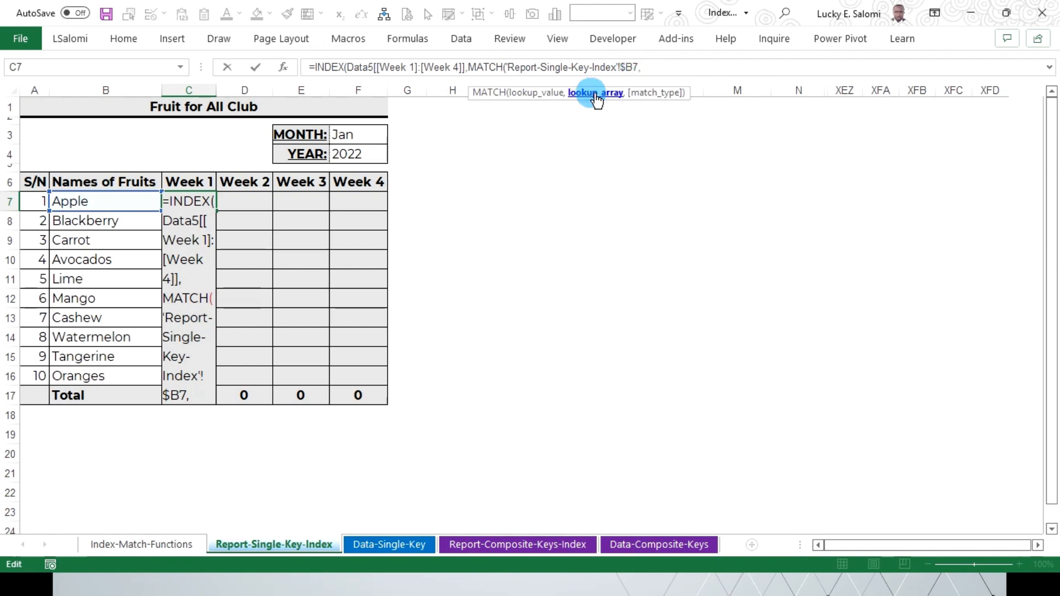
{"action": "left_click", "coordinate": [406, 547]}
{"action": "left_click_drag", "start_coordinate": [92, 157], "coordinate": [95, 324]}
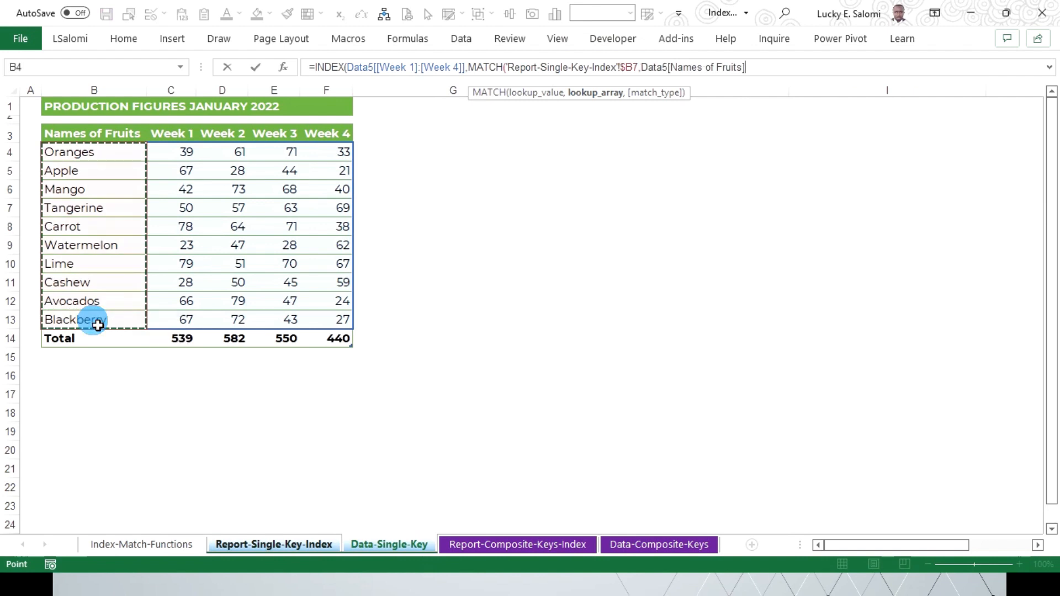
{"action": "type", "text": ",0"}
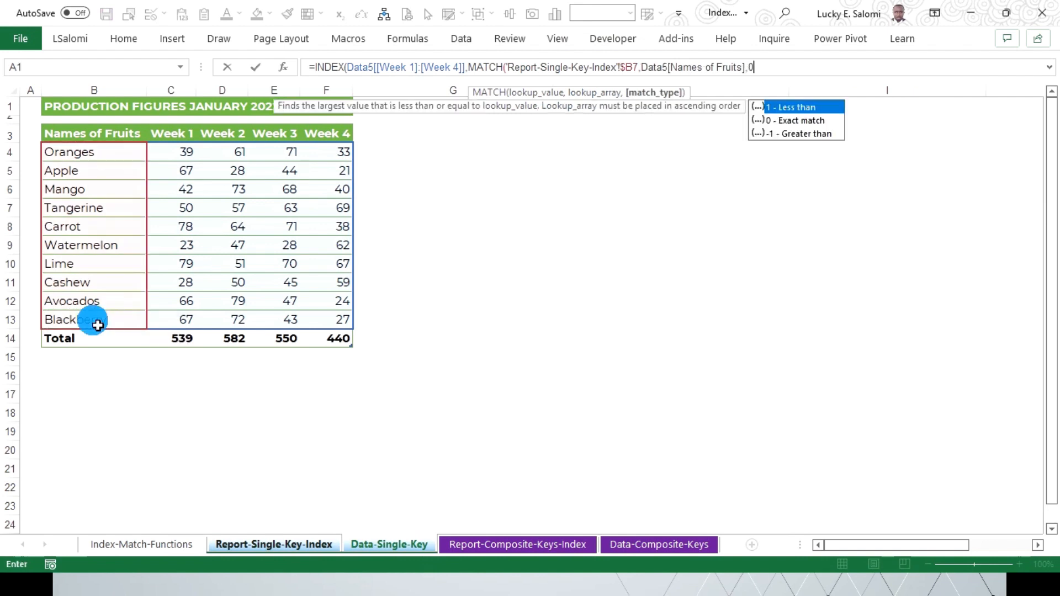
{"action": "type", "text": ")"}
Nest a second MATCH as the column number, with the report's Week 1 header C$6 as its row-locked lookup value.
{"action": "type", "text": ",match"}
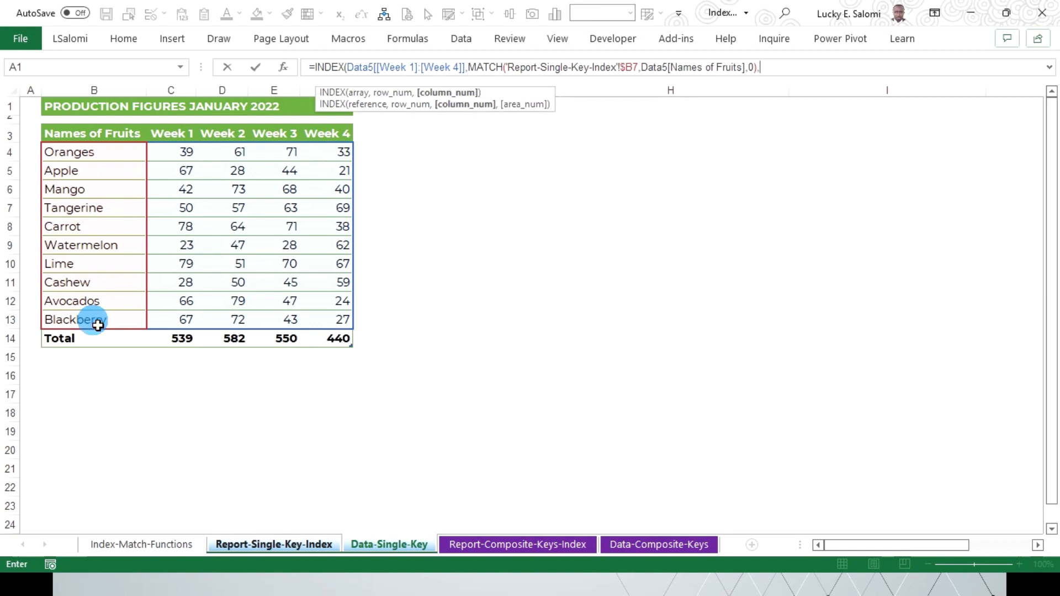
{"action": "key", "text": "Tab"}
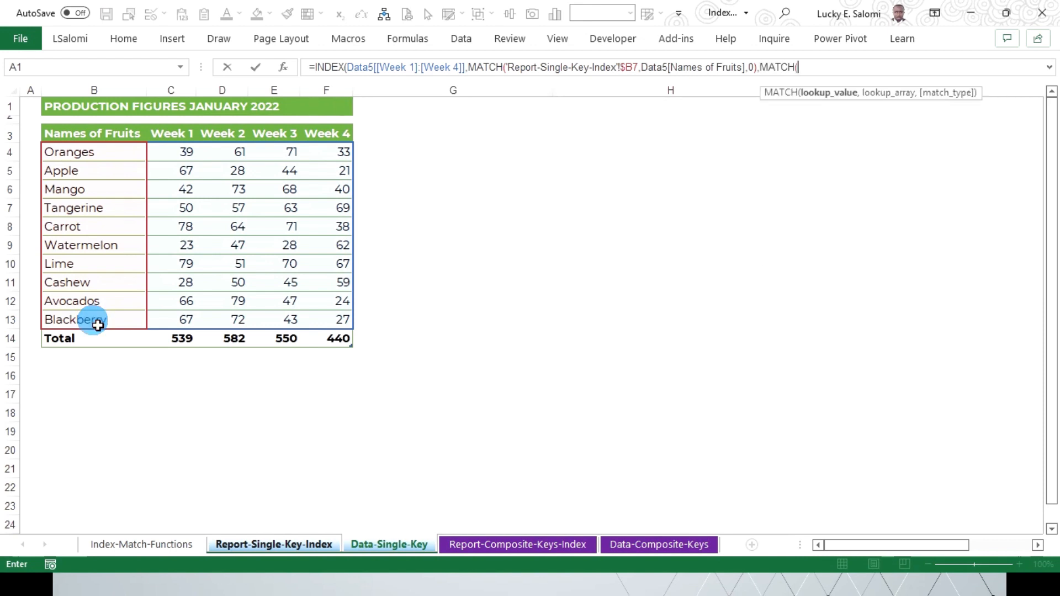
{"action": "left_click", "coordinate": [831, 97]}
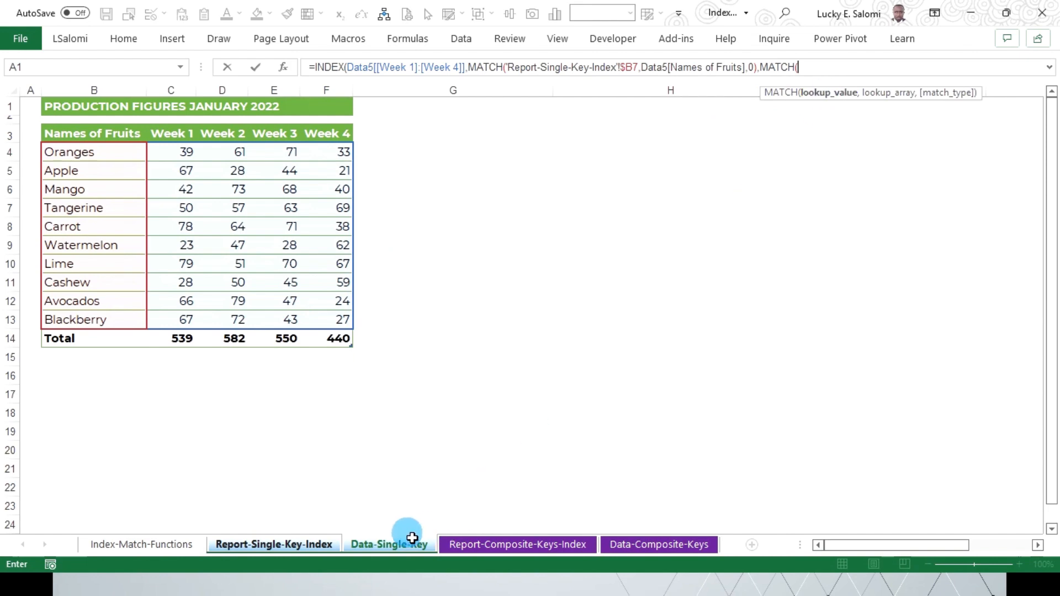
{"action": "left_click", "coordinate": [313, 544]}
{"action": "left_click", "coordinate": [201, 191]}
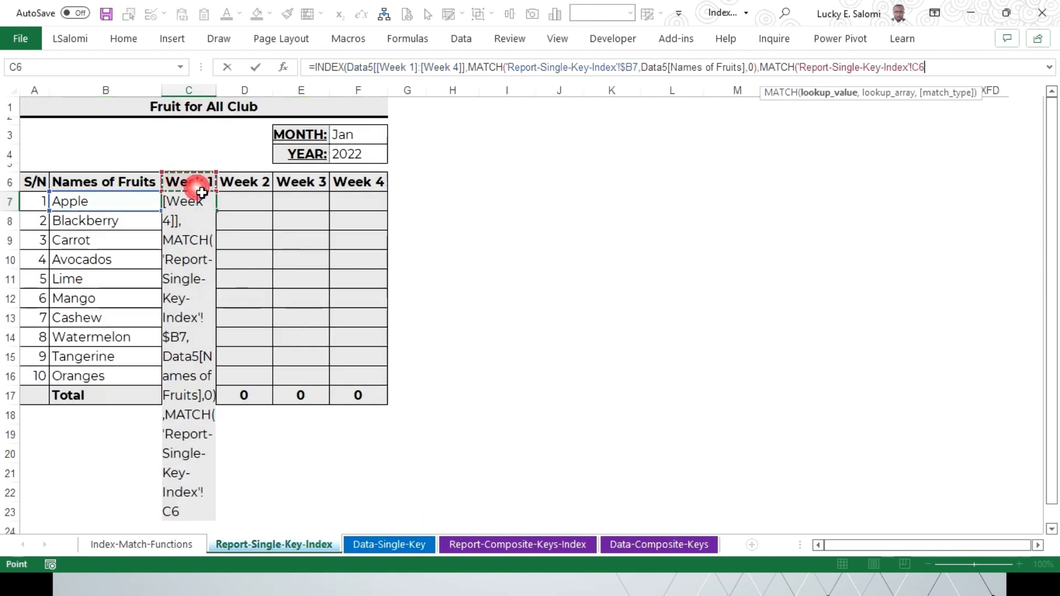
{"action": "key", "text": "F4"}
{"action": "key", "text": "F4"}
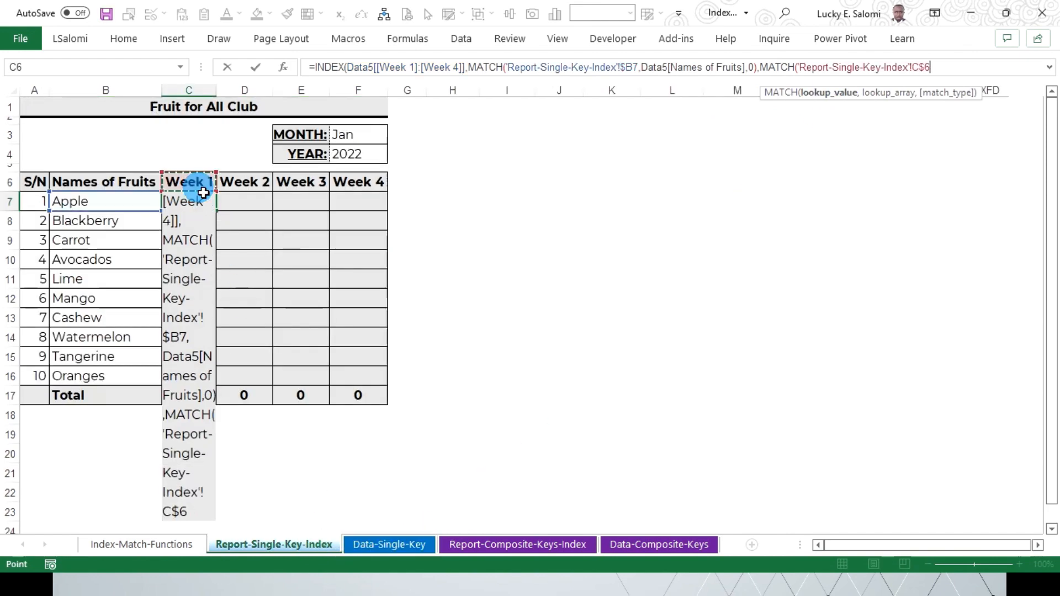
{"action": "type", "text": ","}
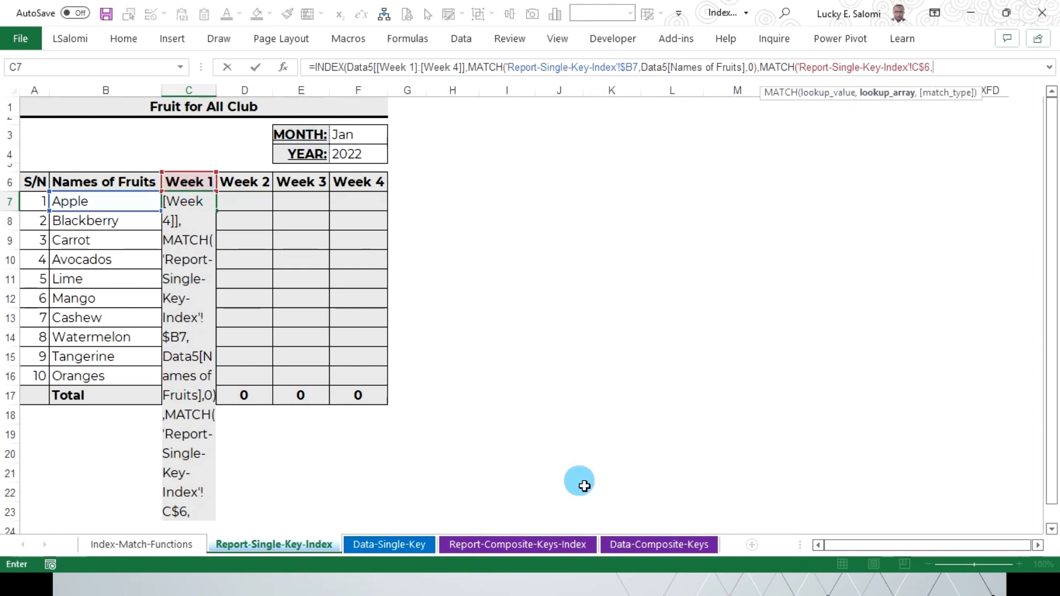
Complete the column MATCH with the Week 1 to Week 4 headers of Data-Single-Key and match type 0, and enter the formula.
{"action": "left_click", "coordinate": [393, 545]}
{"action": "left_click_drag", "start_coordinate": [182, 135], "coordinate": [331, 142]}
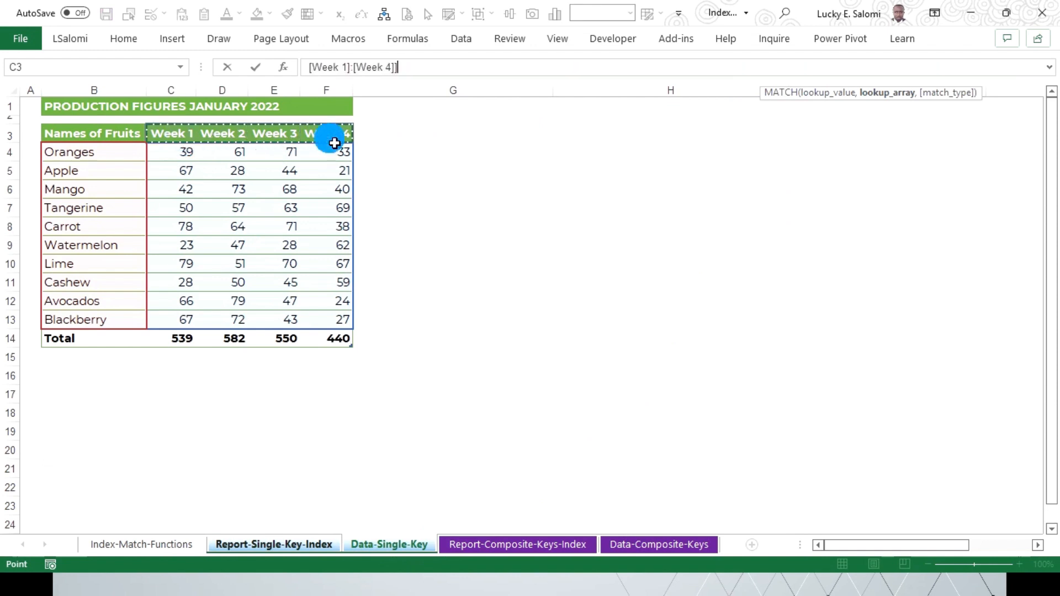
{"action": "type", "text": ",0"}
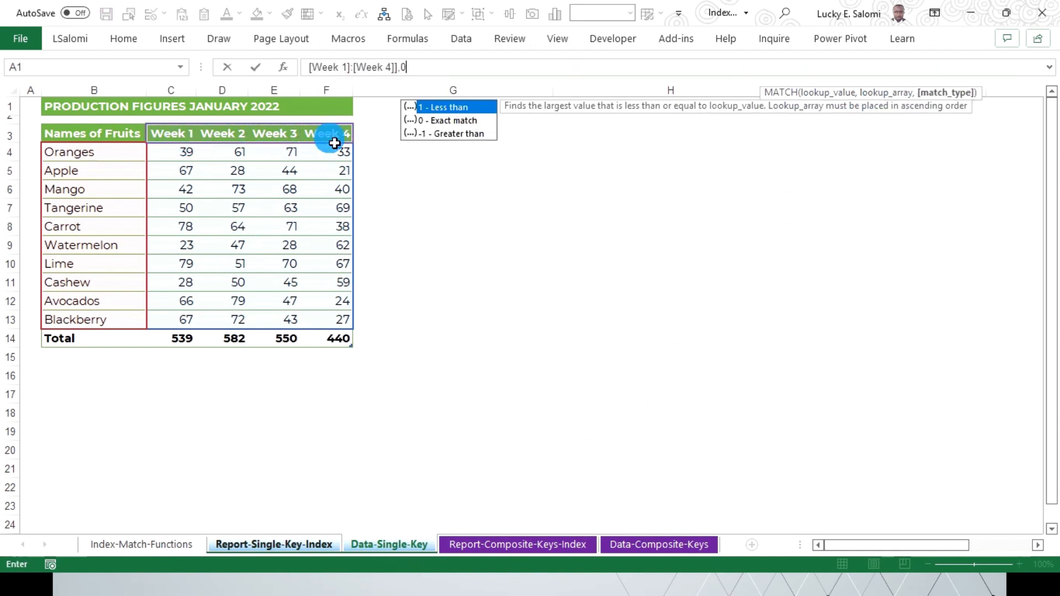
{"action": "type", "text": ")"}
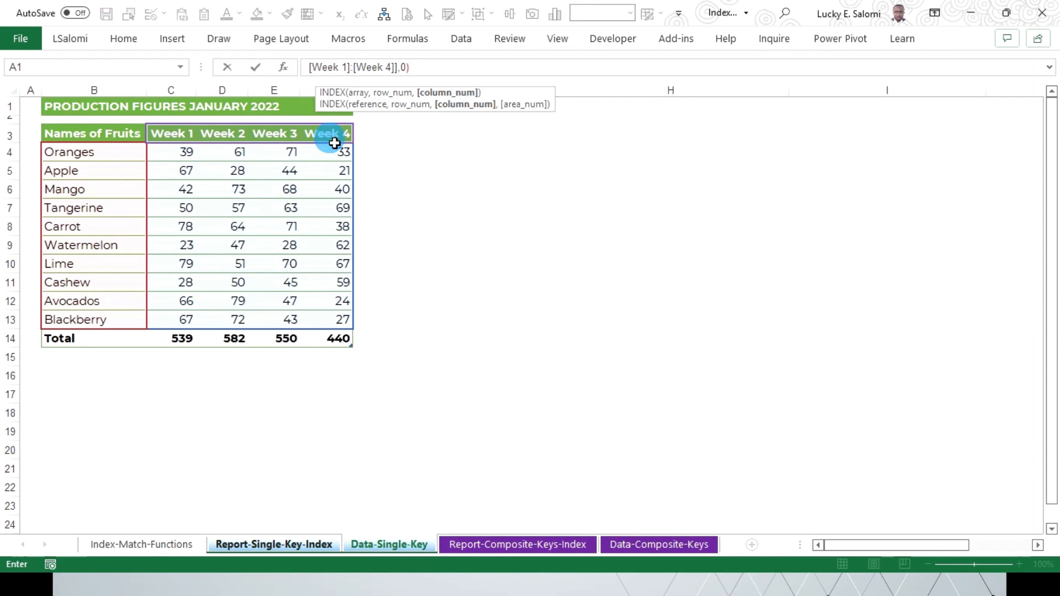
{"action": "type", "text": ")"}
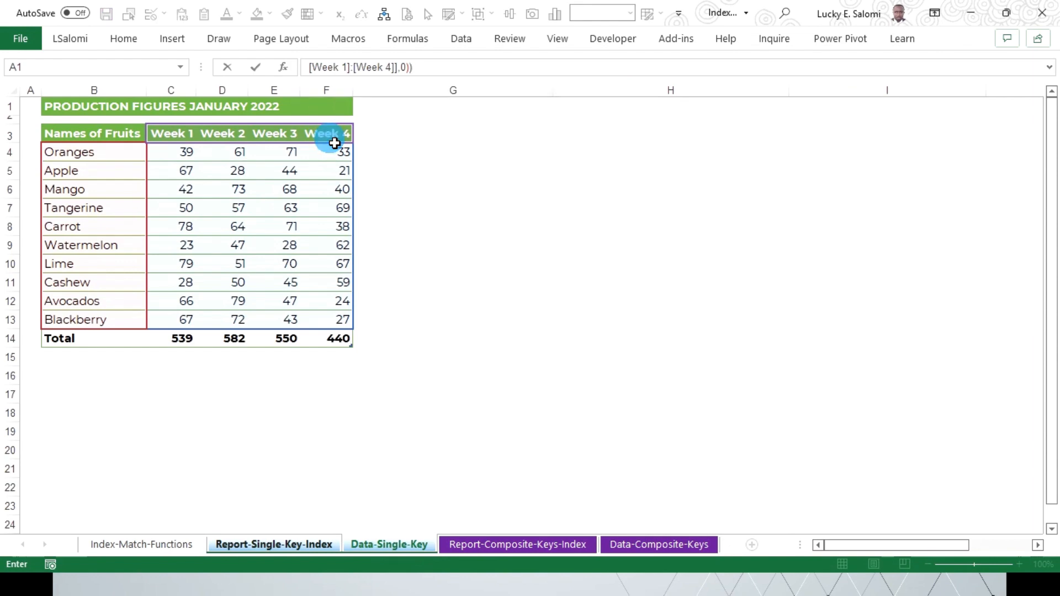
{"action": "key", "text": "Return"}
Copy Apple's Week 1 formula in C7 across the row to Week 4 in F7.
{"action": "left_click", "coordinate": [184, 201]}
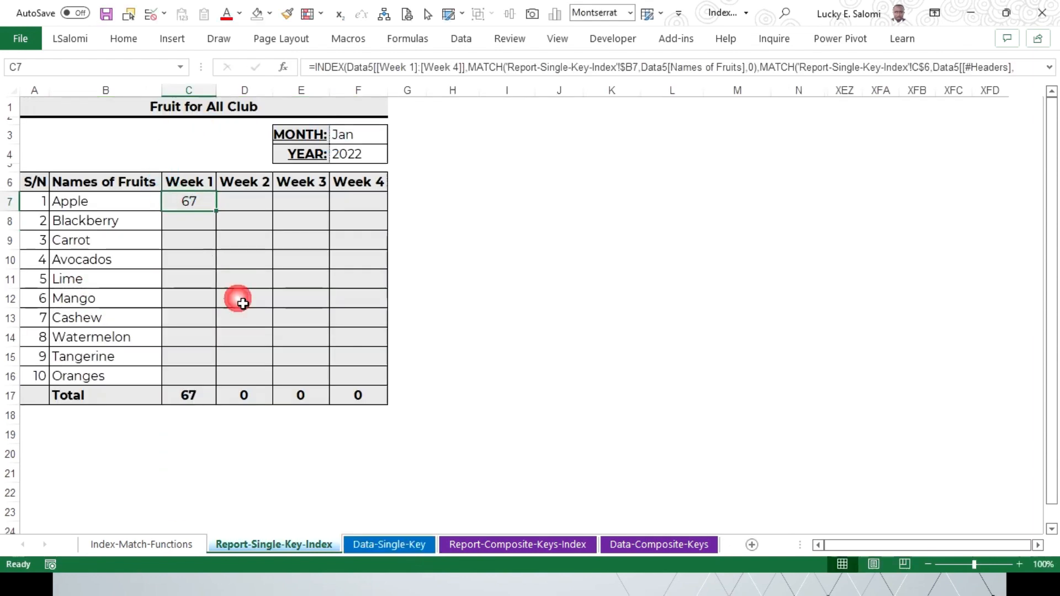
{"action": "key", "text": "ctrl+c"}
{"action": "key", "text": "shift+Right"}
{"action": "key", "text": "shift+Right"}
{"action": "key", "text": "shift+Right"}
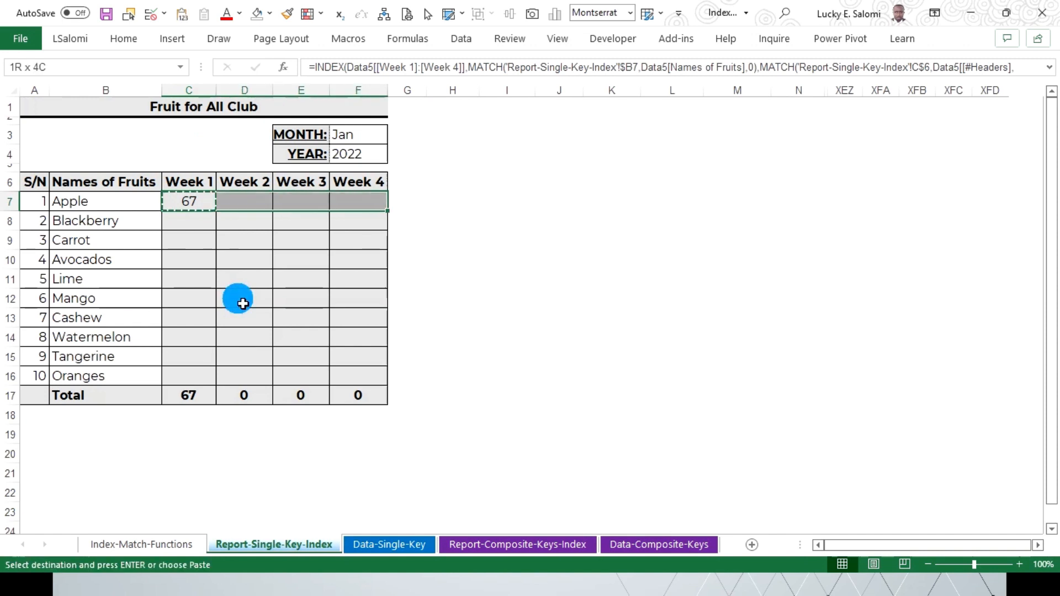
{"action": "key", "text": "ctrl+v"}
Copy the Apple row formulas C7:F7 down to the Oranges row, filling C8:F16.
{"action": "key", "text": "ctrl+c"}
{"action": "key", "text": "shift+Down"}
{"action": "key", "text": "shift+Down"}
{"action": "key", "text": "shift+Down"}
{"action": "key", "text": "shift+Down"}
{"action": "key", "text": "shift+Down"}
{"action": "key", "text": "shift+Down"}
{"action": "key", "text": "shift+Down"}
{"action": "key", "text": "shift+Down"}
{"action": "key", "text": "shift+Down"}
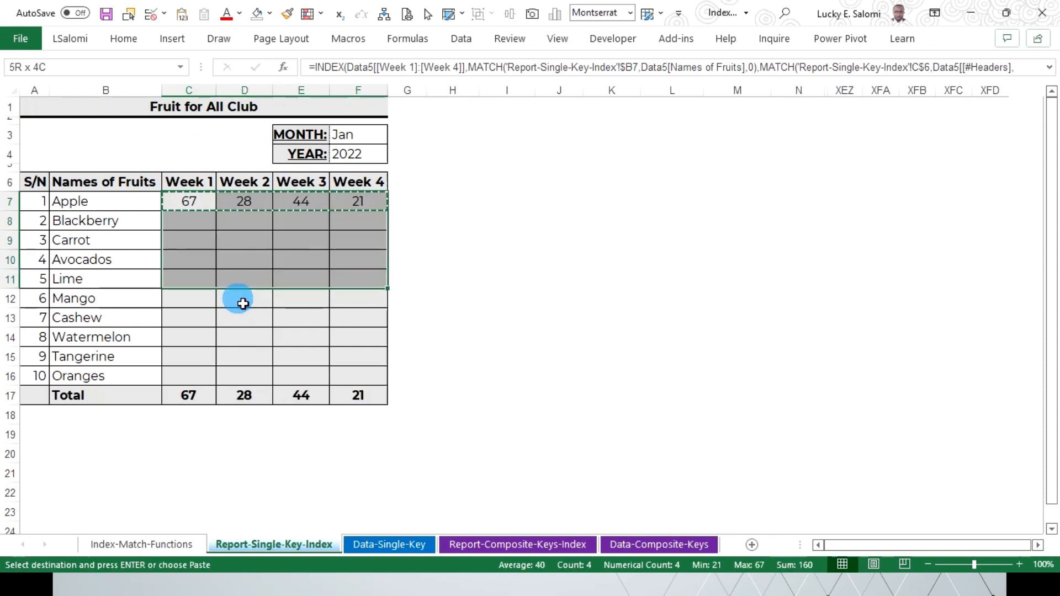
{"action": "key", "text": "ctrl+v"}
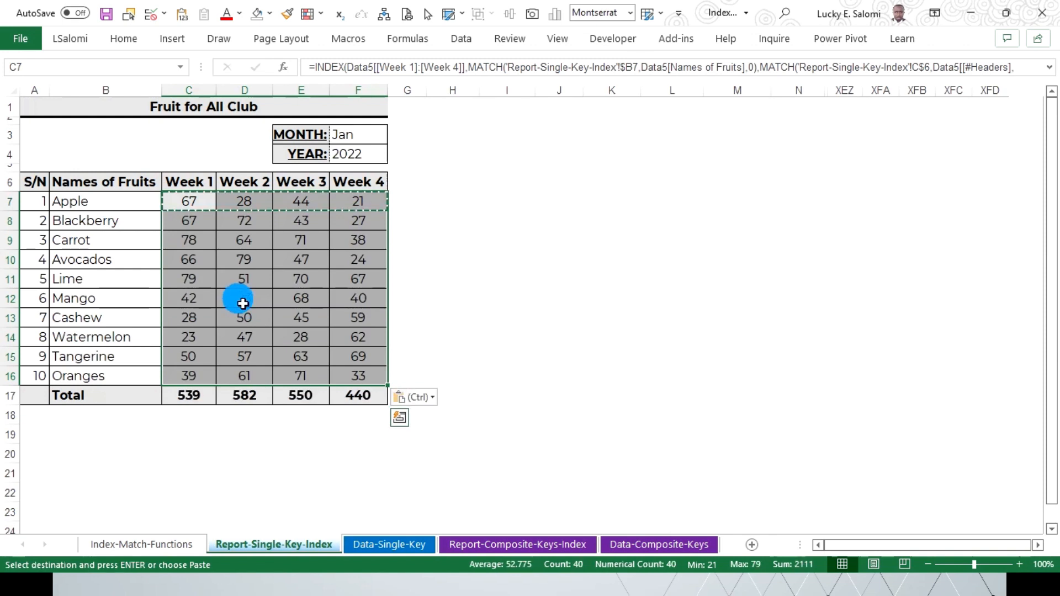
{"action": "left_click", "coordinate": [206, 365]}
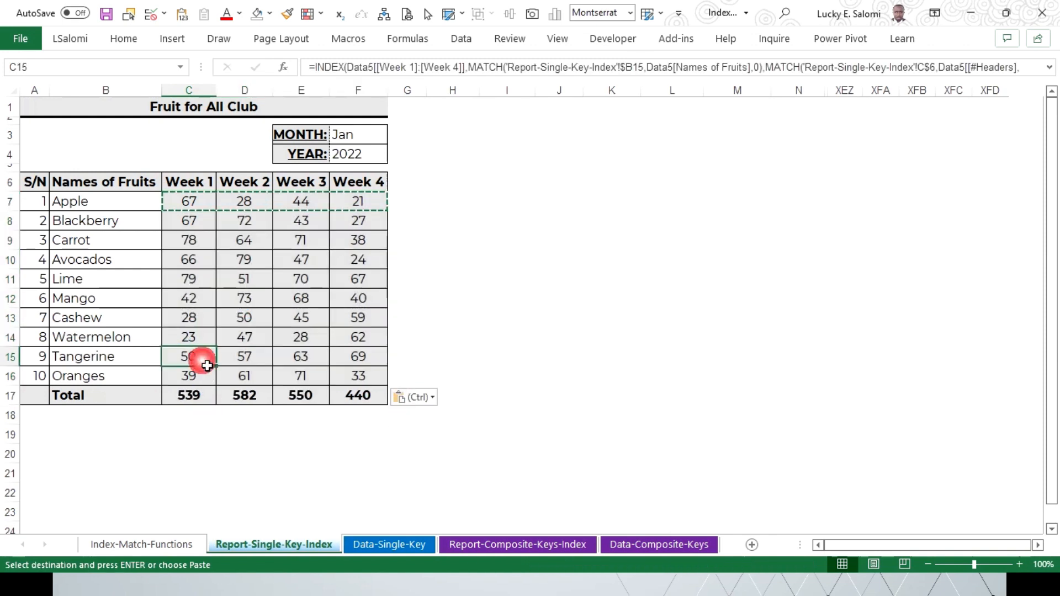
{"action": "key", "text": "Escape"}
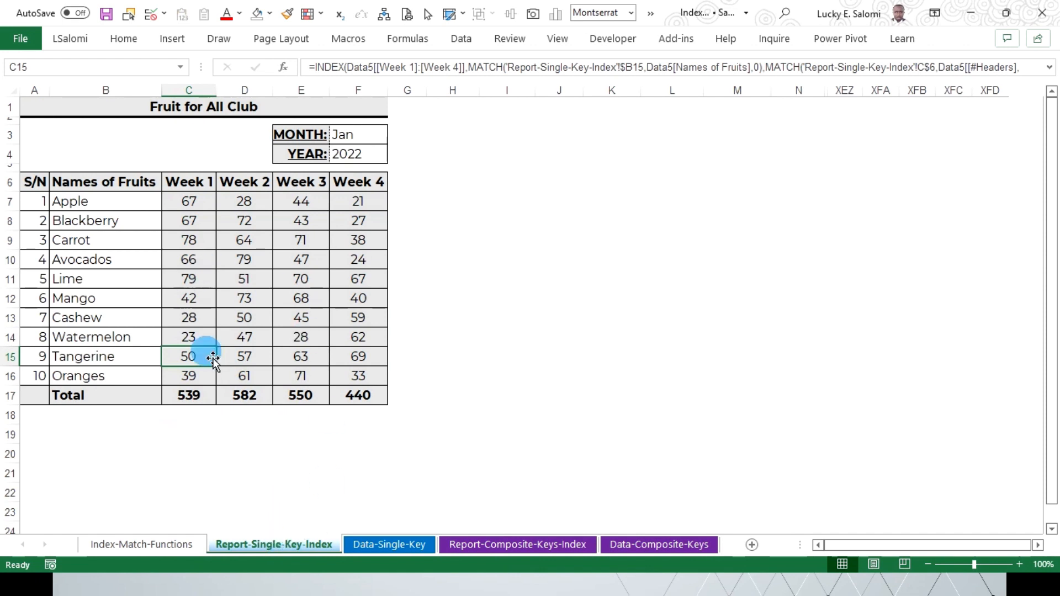
Examine the fruit names in B7:B16 and the week headers in C6:F6 as the lookup keys of the report.
{"action": "left_click_drag", "start_coordinate": [124, 205], "coordinate": [114, 379]}
{"action": "left_click_drag", "start_coordinate": [117, 207], "coordinate": [121, 375]}
{"action": "left_click_drag", "start_coordinate": [191, 182], "coordinate": [359, 191]}
{"action": "left_click", "coordinate": [119, 208]}
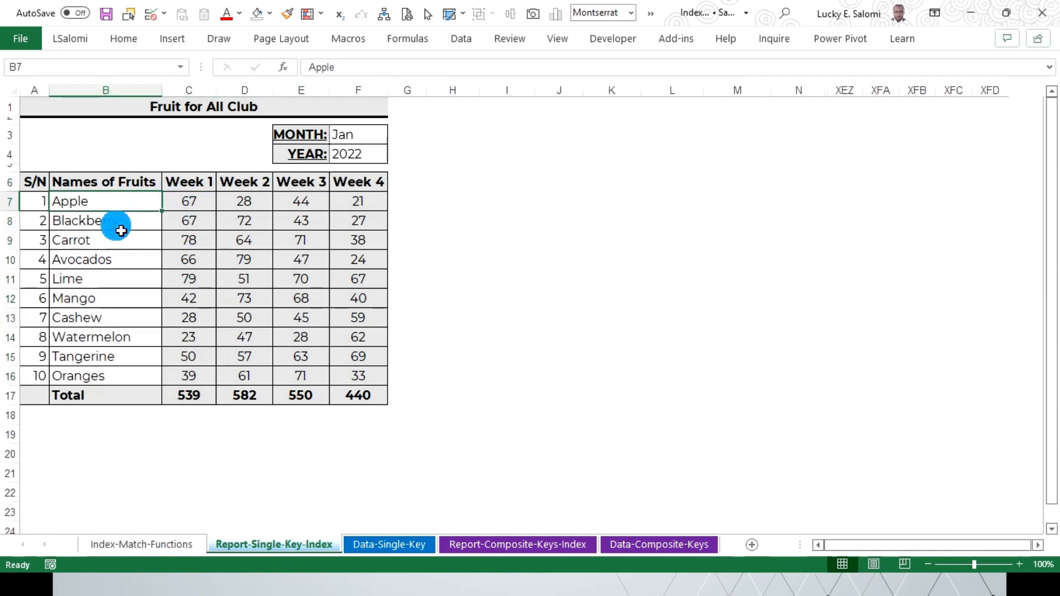
{"action": "left_click", "coordinate": [115, 217]}
{"action": "left_click", "coordinate": [118, 208]}
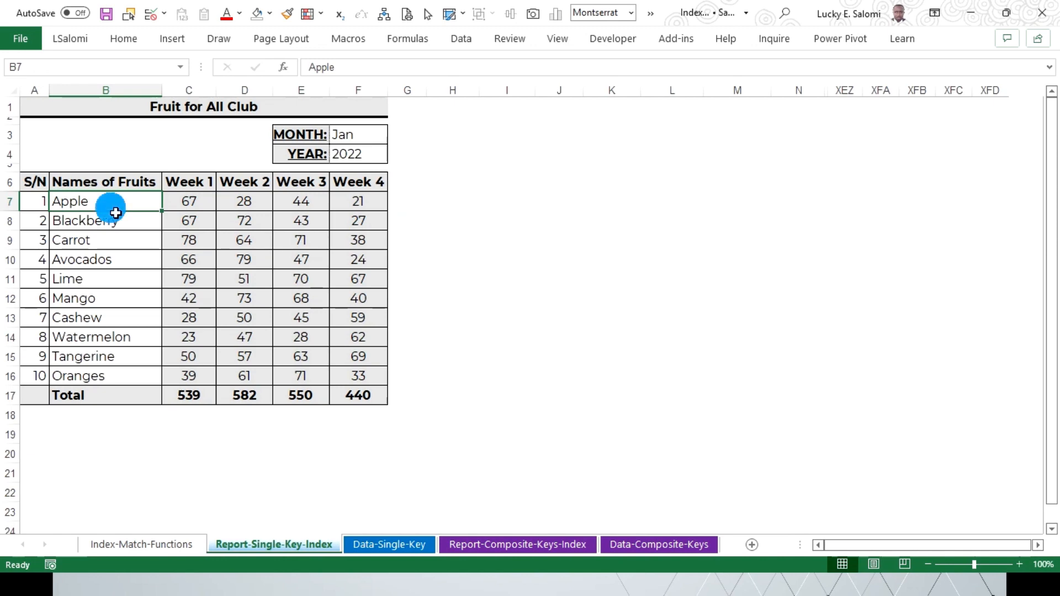
{"action": "left_click", "coordinate": [115, 217]}
{"action": "left_click", "coordinate": [113, 210]}
{"action": "left_click", "coordinate": [105, 221]}
{"action": "left_click", "coordinate": [103, 204]}
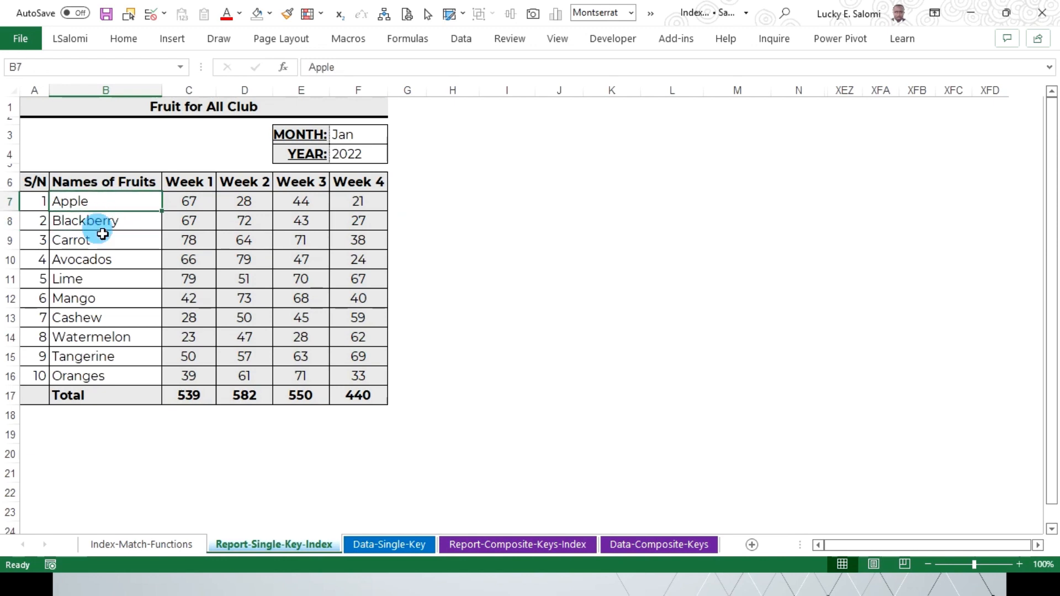
{"action": "left_click", "coordinate": [100, 227]}
{"action": "left_click", "coordinate": [104, 205]}
Look at Report-Composite-Keys-Index, and examine the Month, Year, Names of Fruits and weekly columns on Data-Composite-Keys.
{"action": "key", "text": "ctrl+Page_Down"}
{"action": "key", "text": "ctrl+Page_Down"}
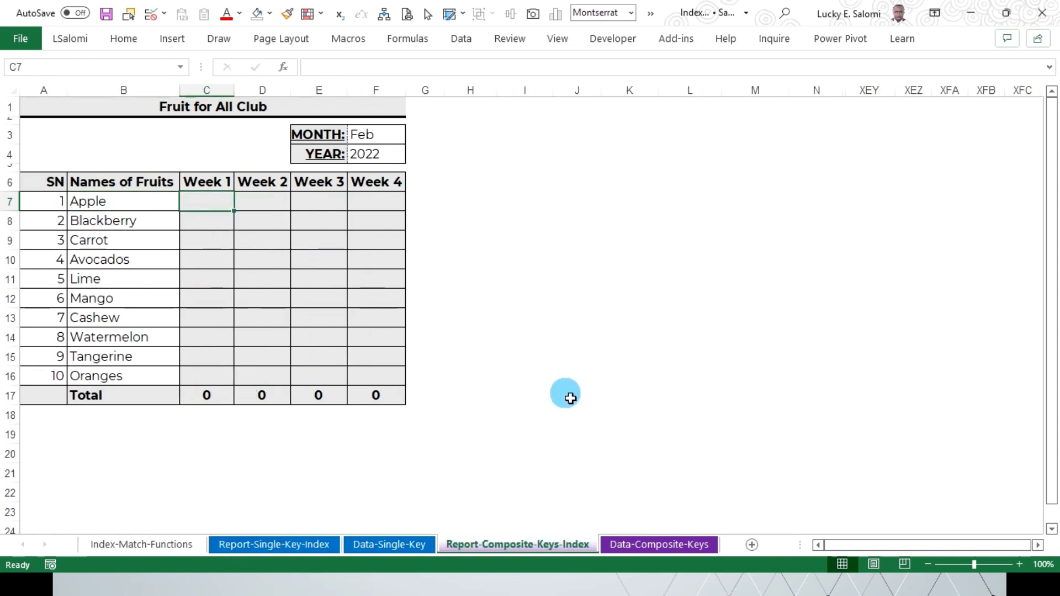
{"action": "left_click", "coordinate": [648, 547]}
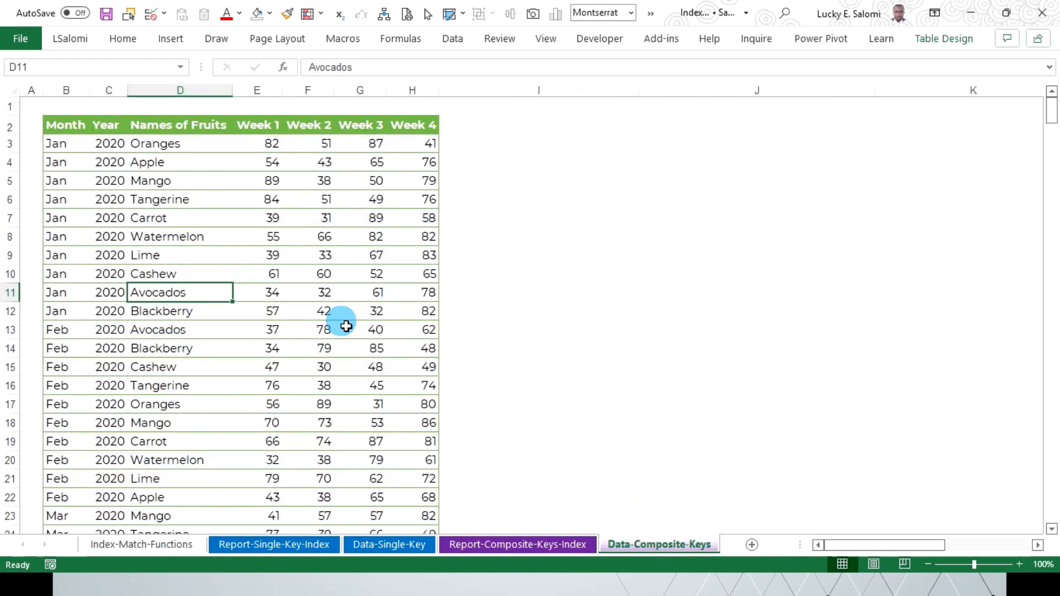
{"action": "left_click_drag", "start_coordinate": [66, 146], "coordinate": [77, 351]}
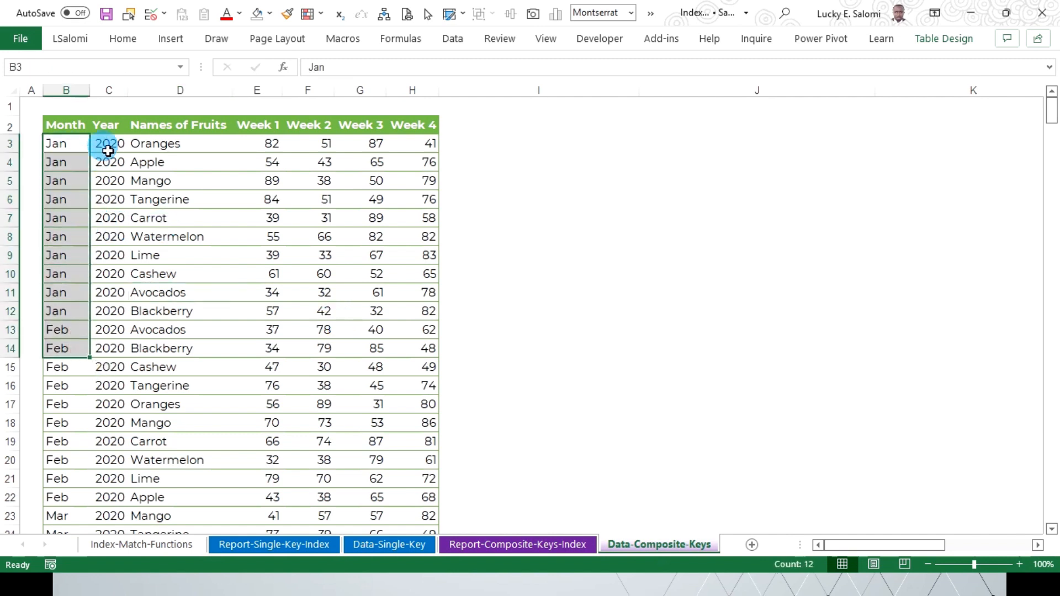
{"action": "left_click_drag", "start_coordinate": [107, 150], "coordinate": [138, 351]}
{"action": "left_click_drag", "start_coordinate": [165, 144], "coordinate": [182, 312]}
{"action": "left_click_drag", "start_coordinate": [274, 144], "coordinate": [367, 293]}
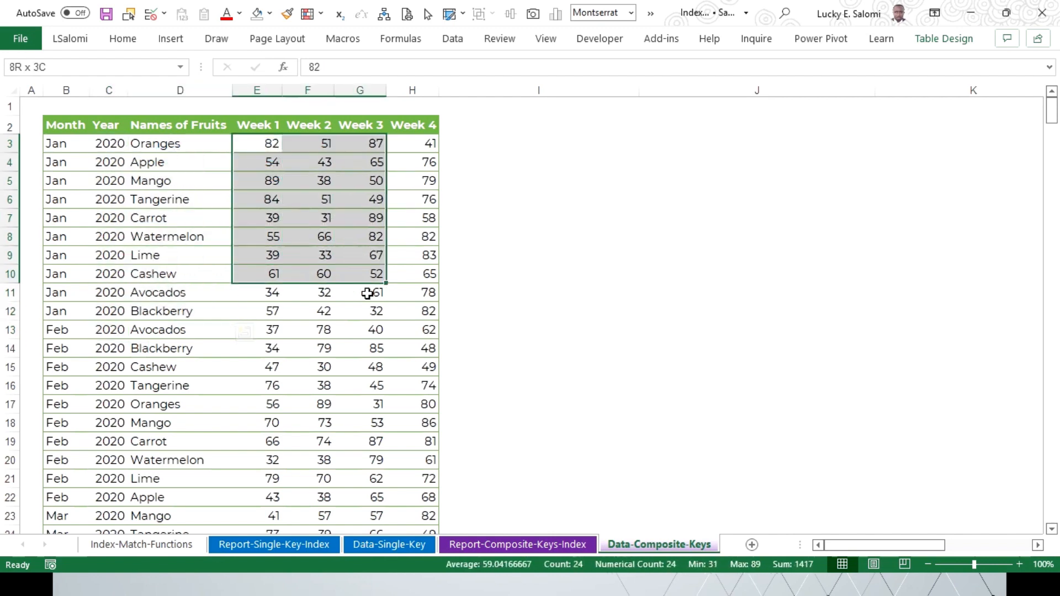
{"action": "left_click", "coordinate": [169, 150]}
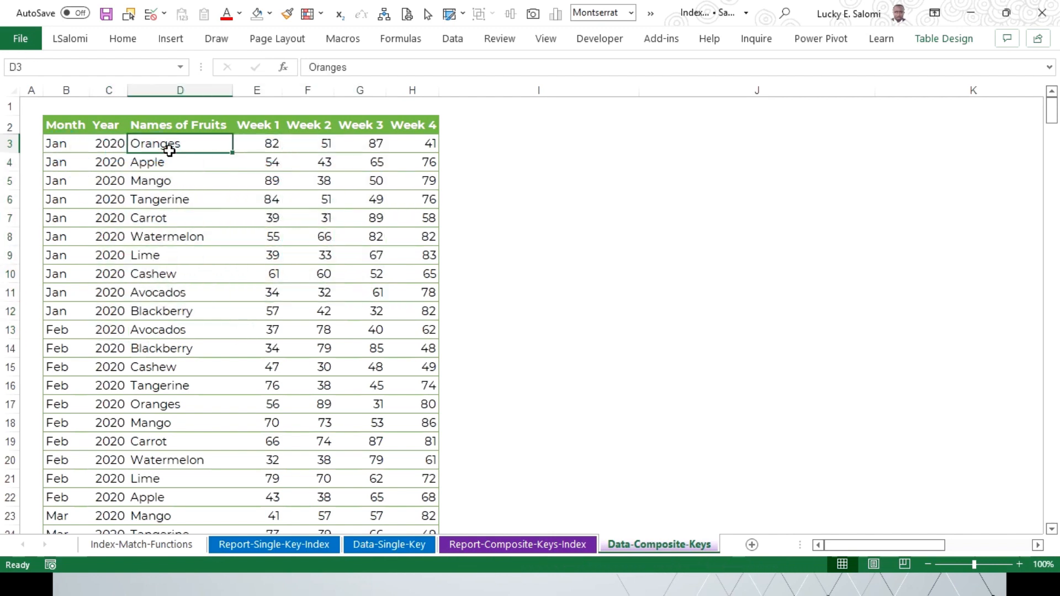
{"action": "left_click", "coordinate": [113, 150]}
{"action": "left_click", "coordinate": [66, 146]}
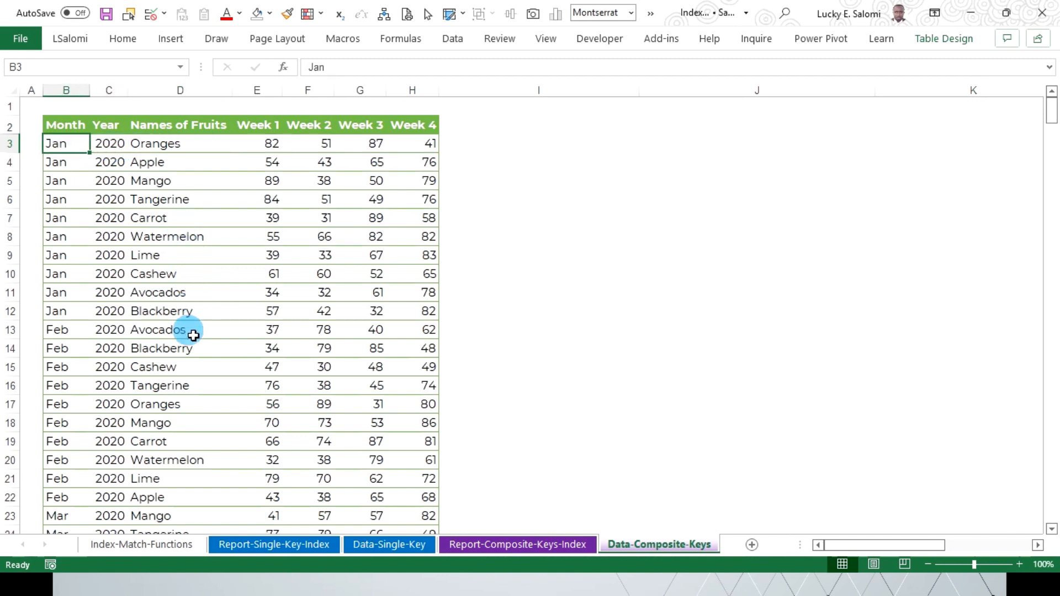
{"action": "left_click", "coordinate": [179, 351]}
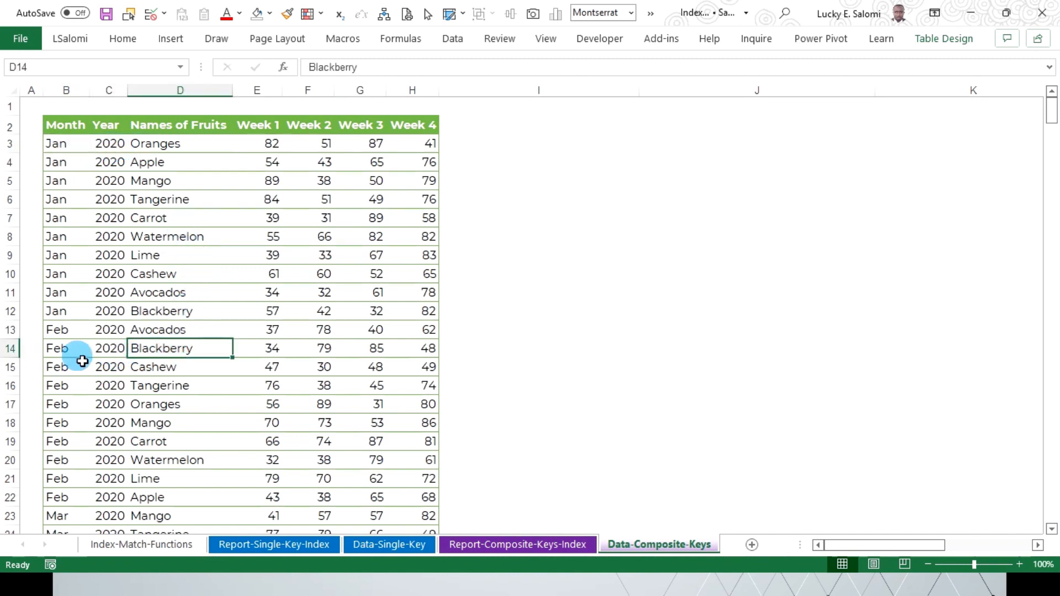
Examine the Month, Year and Names of Fruits columns on Data-Composite-Keys as the combined row key.
{"action": "left_click", "coordinate": [106, 350]}
{"action": "left_click", "coordinate": [71, 350]}
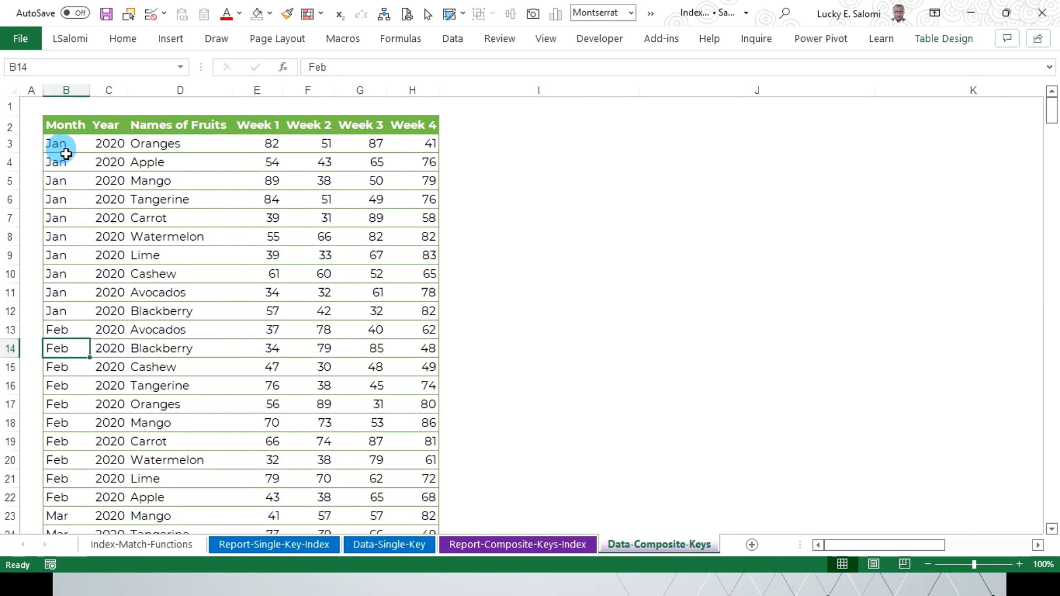
{"action": "left_click_drag", "start_coordinate": [66, 154], "coordinate": [187, 246]}
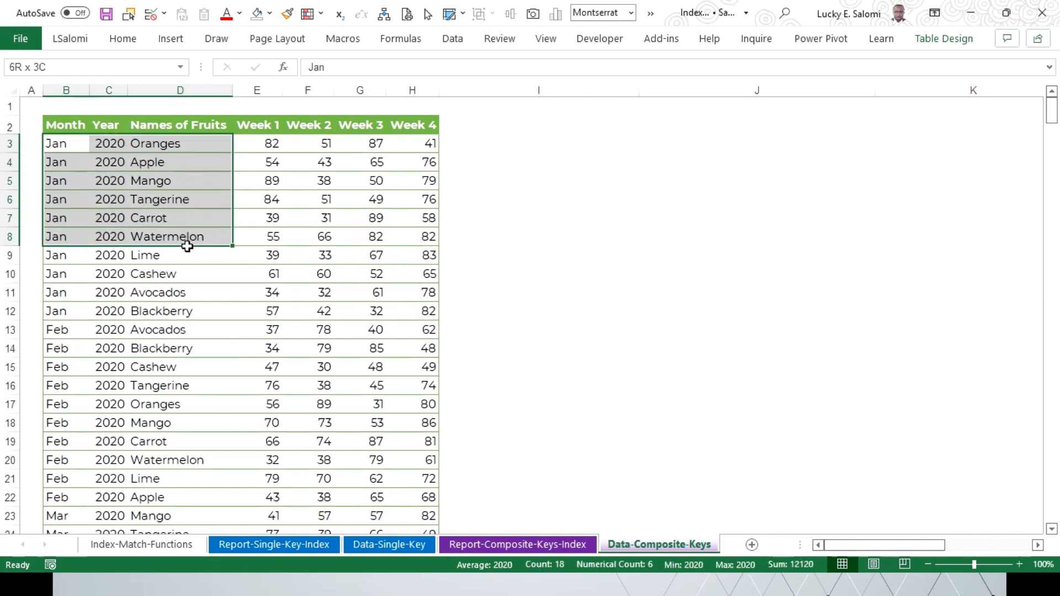
{"action": "left_click", "coordinate": [84, 150]}
{"action": "left_click", "coordinate": [113, 146]}
{"action": "left_click", "coordinate": [201, 150]}
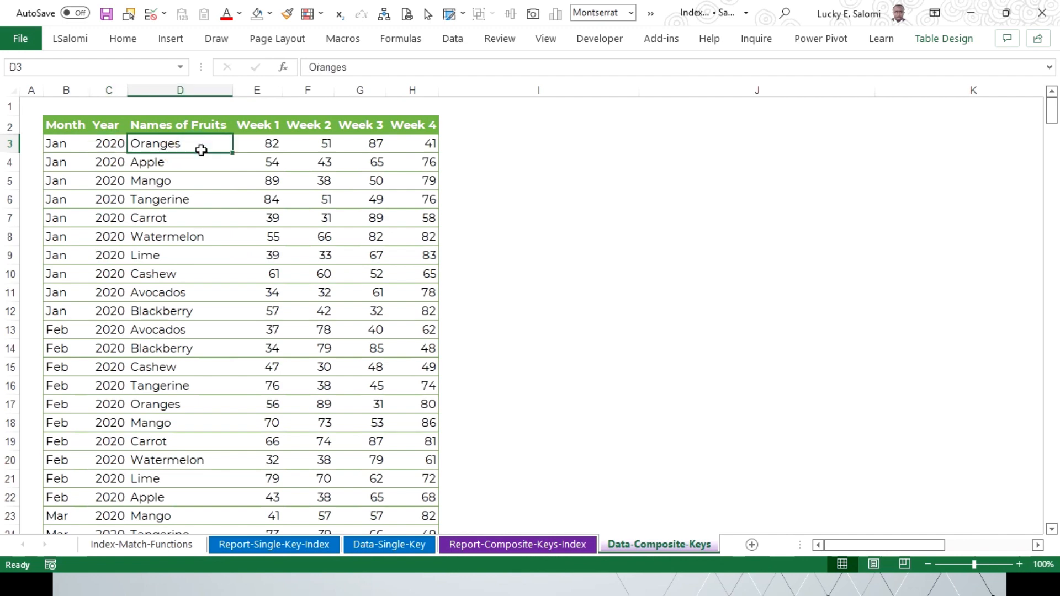
In C7 of Report-Composite-Keys-Index, start an INDEX formula with the full Week 1 to Week 4 data of Data-Composite-Keys as its array.
{"action": "left_click", "coordinate": [482, 543]}
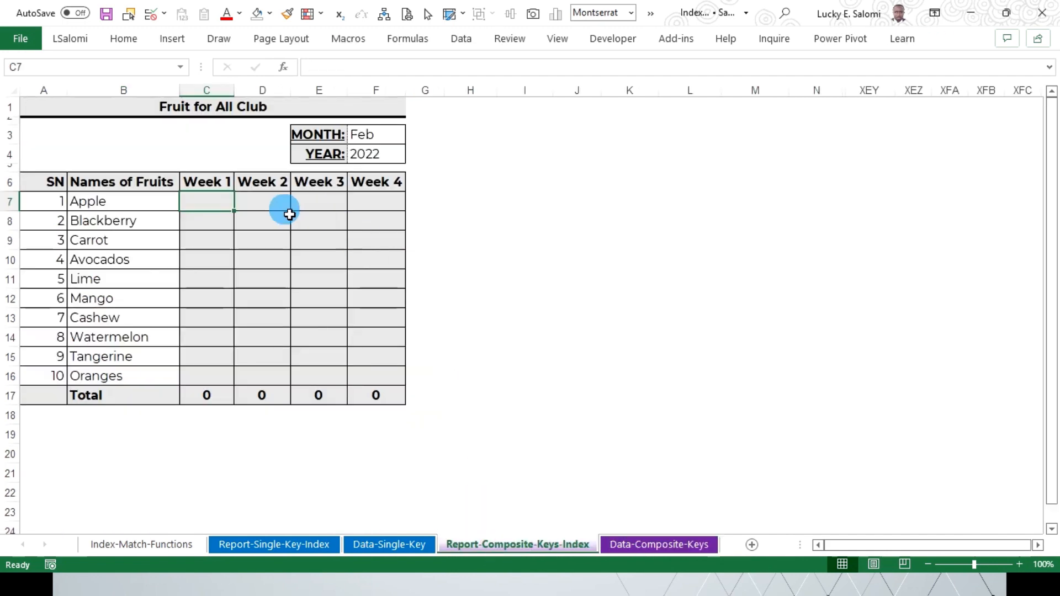
{"action": "left_click", "coordinate": [160, 207]}
{"action": "left_click", "coordinate": [193, 209]}
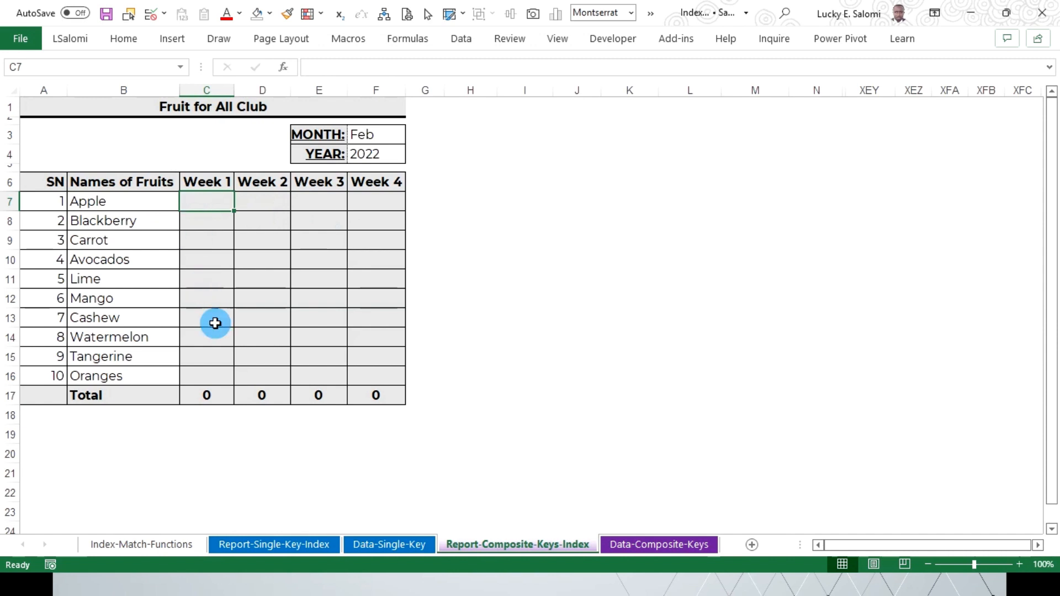
{"action": "type", "text": "=index"}
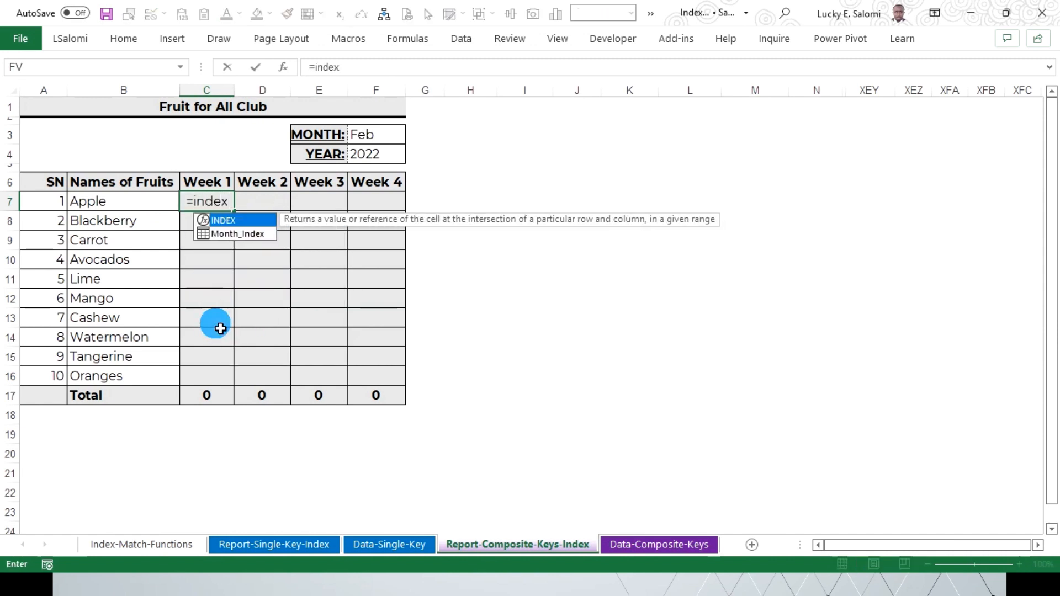
{"action": "type", "text": "("}
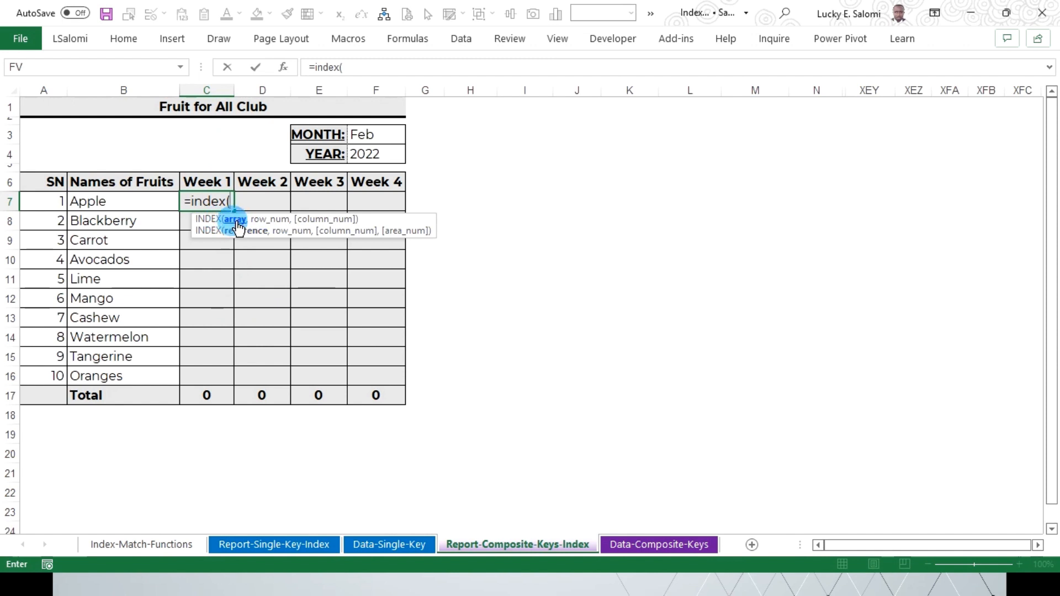
{"action": "left_click", "coordinate": [638, 549]}
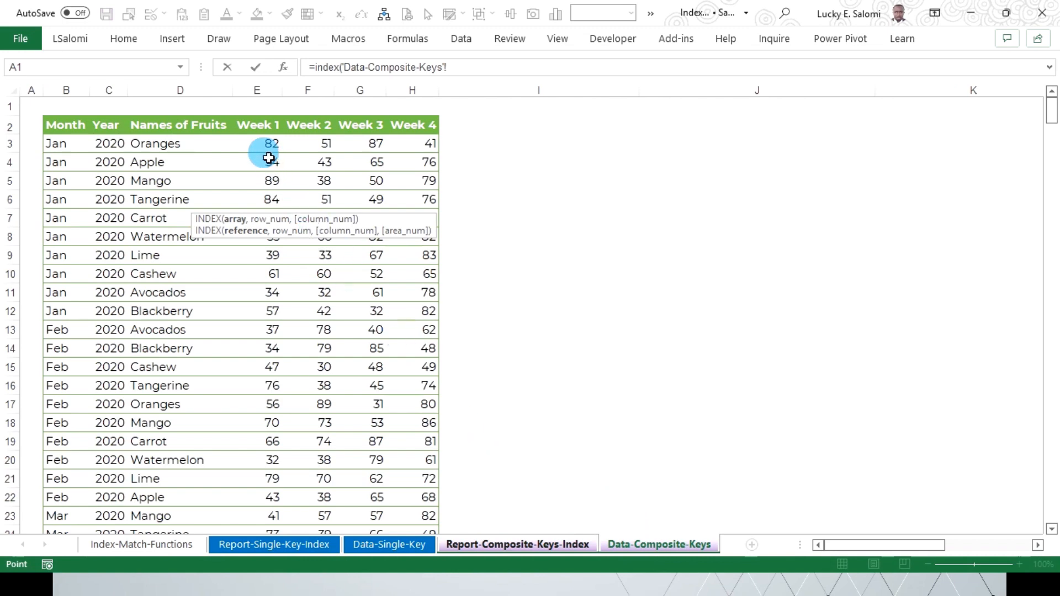
{"action": "left_click_drag", "start_coordinate": [268, 146], "coordinate": [408, 156]}
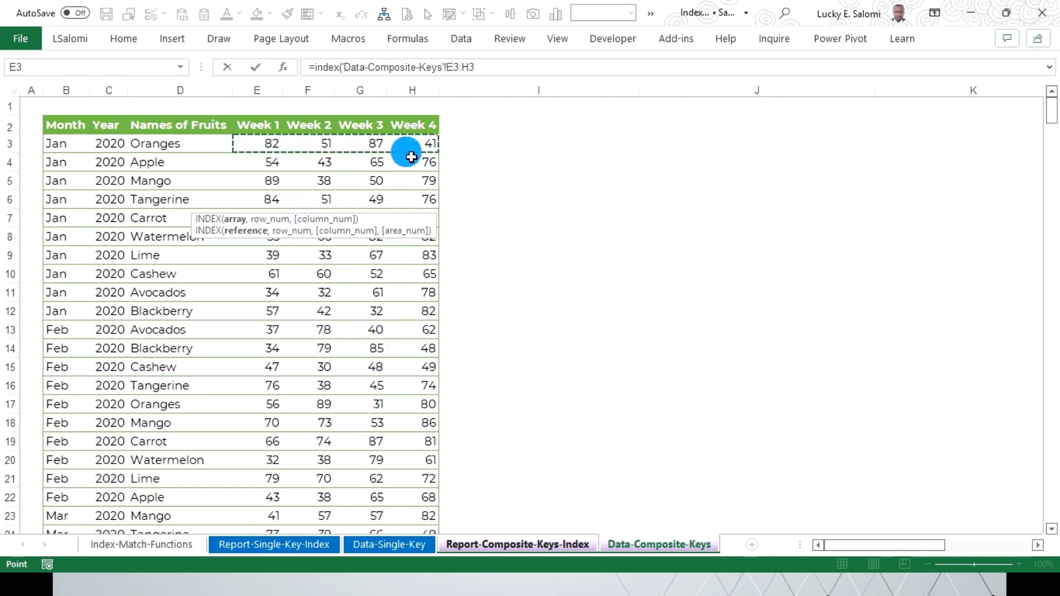
{"action": "key", "text": "ctrl+shift+Down"}
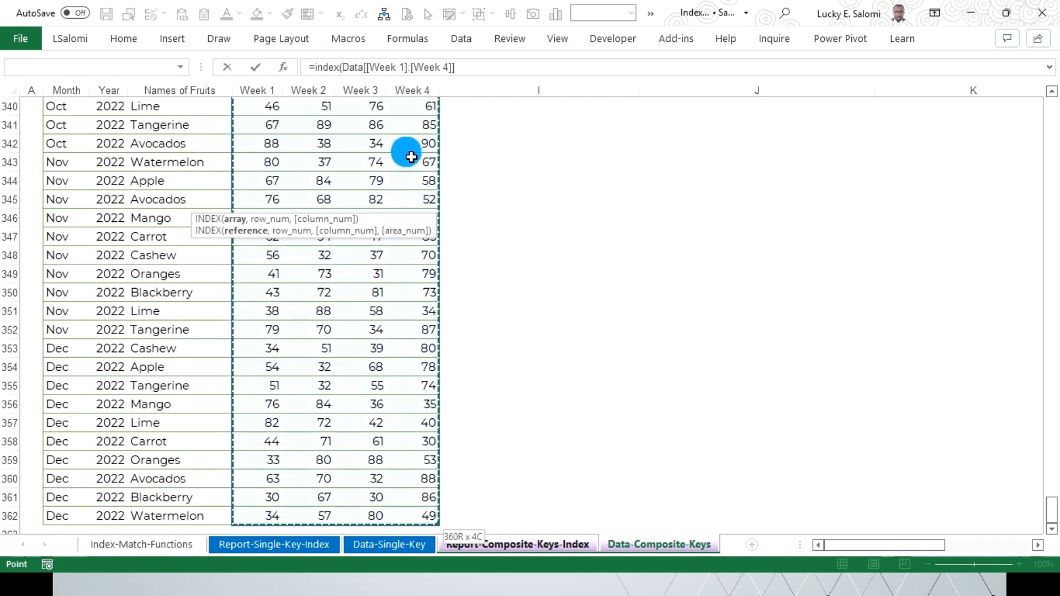
{"action": "type", "text": ","}
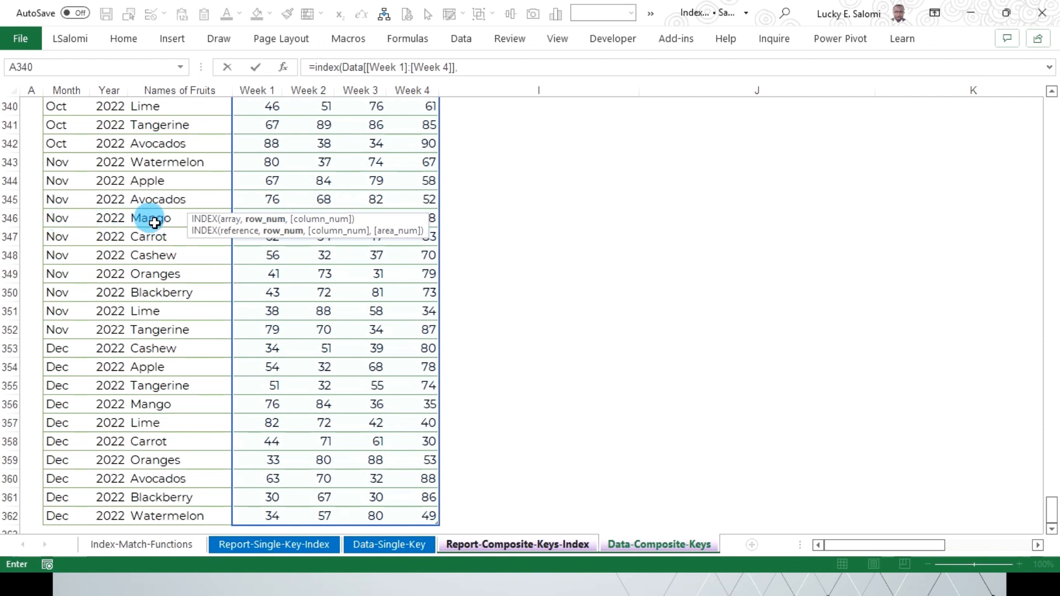
Nest a MATCH as the row number, joining the report month, report year and fruit name $B7 with & as its lookup value.
{"action": "type", "text": "atch"}
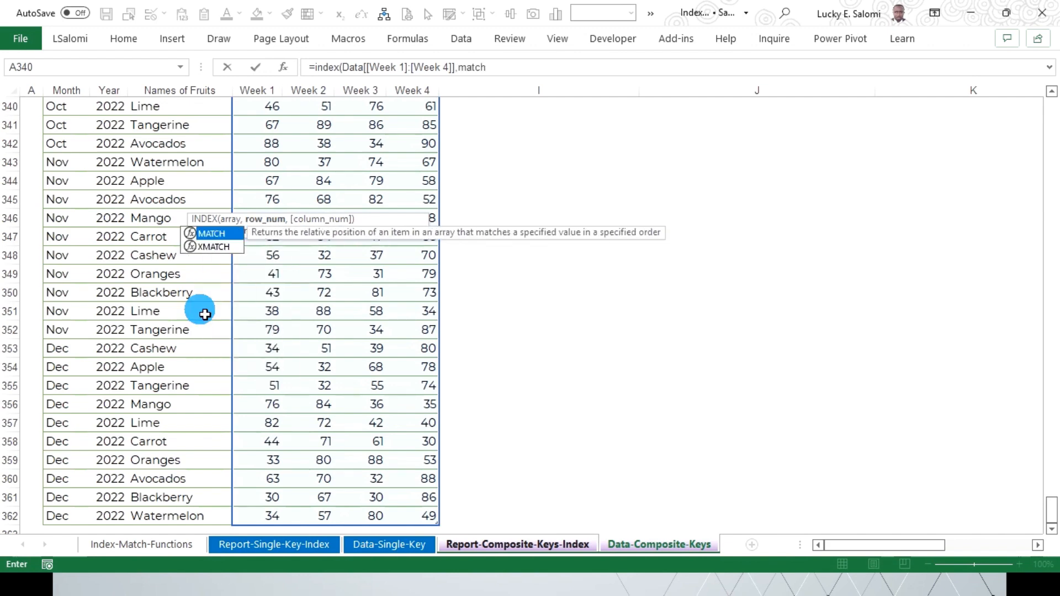
{"action": "key", "text": "Tab"}
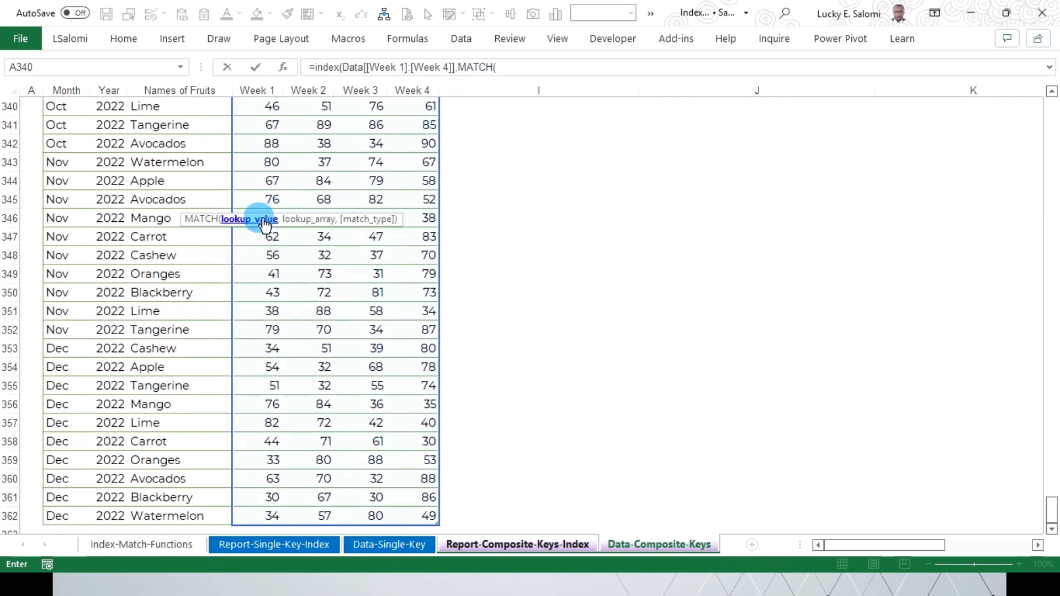
{"action": "left_click", "coordinate": [466, 544]}
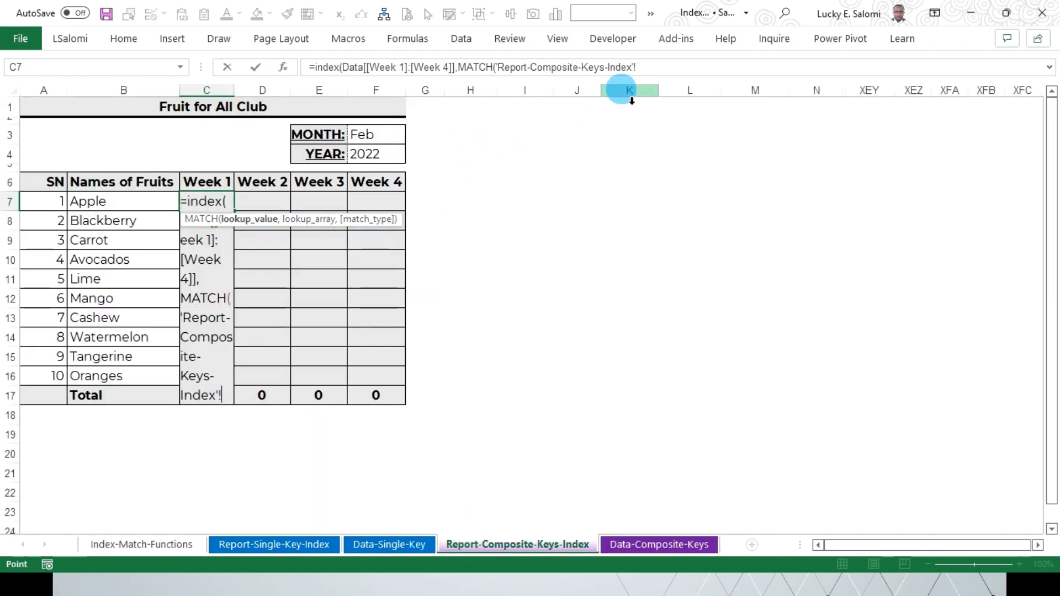
{"action": "left_click", "coordinate": [375, 143]}
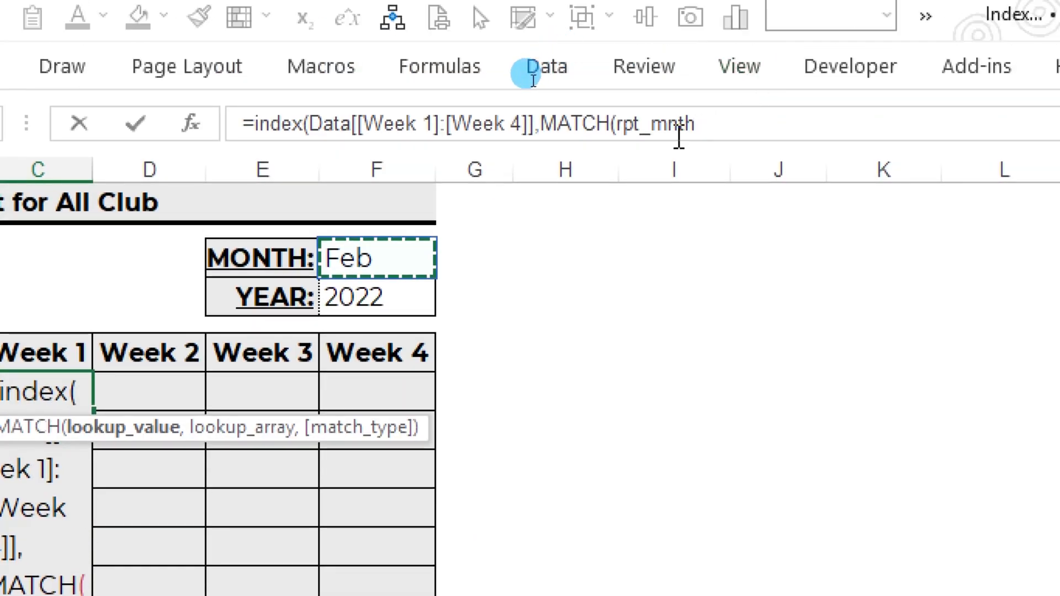
{"action": "left_click", "coordinate": [711, 130]}
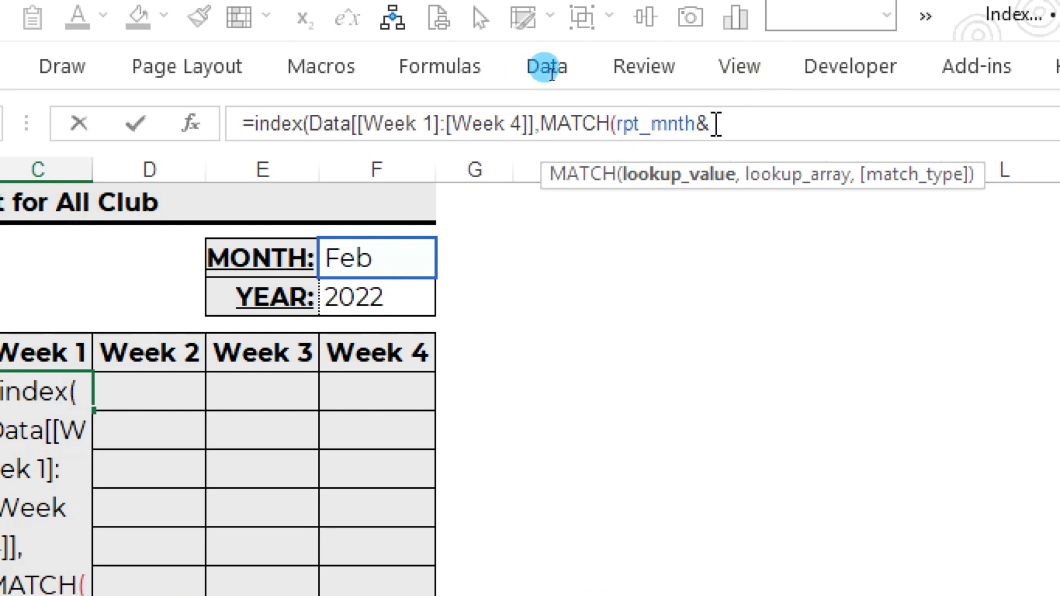
{"action": "left_click", "coordinate": [375, 299]}
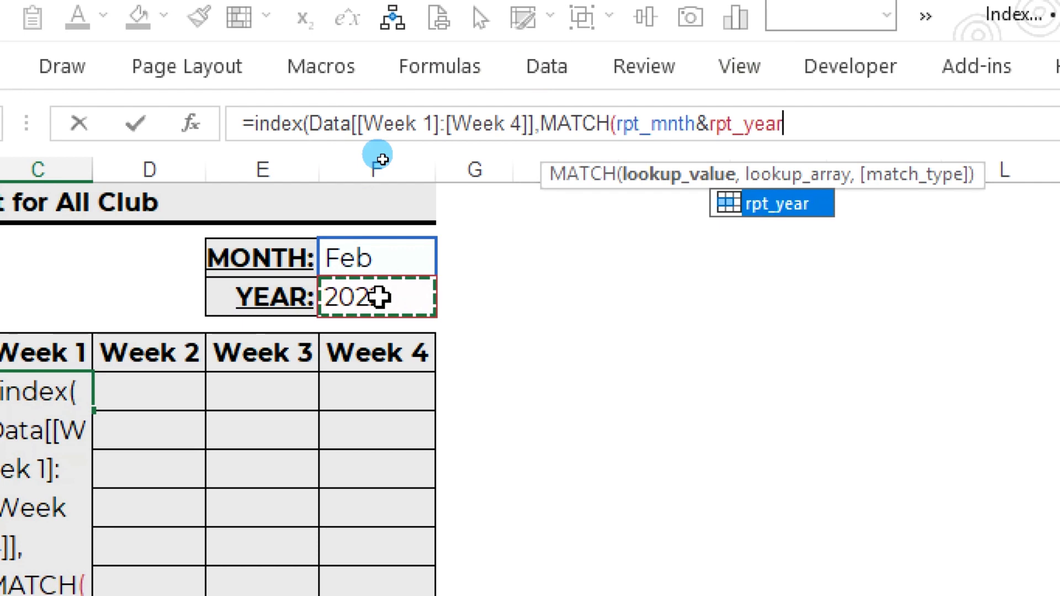
{"action": "type", "text": "&"}
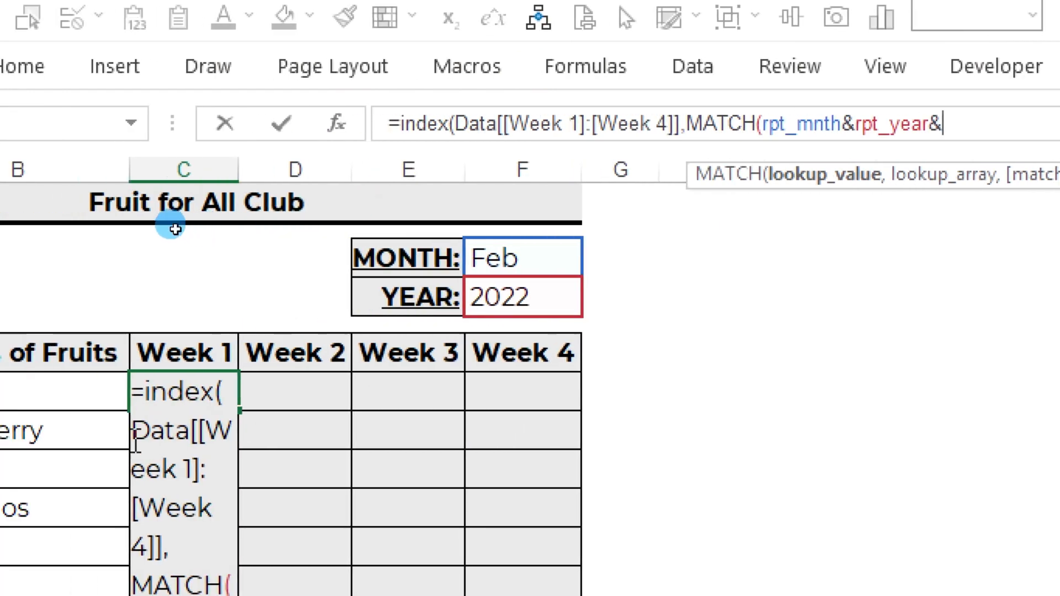
{"action": "left_click", "coordinate": [147, 393]}
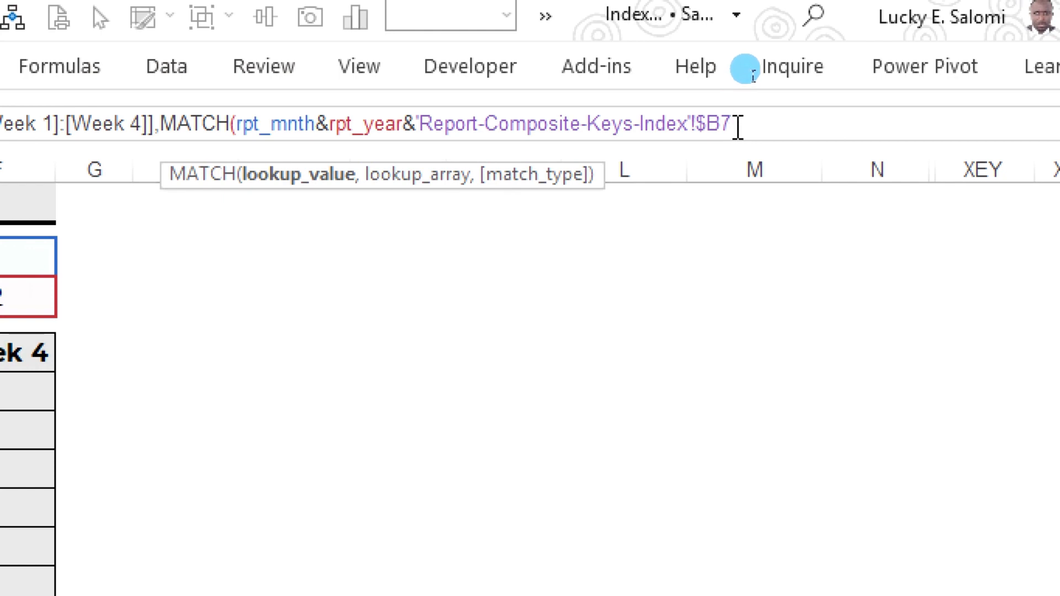
{"action": "type", "text": ","}
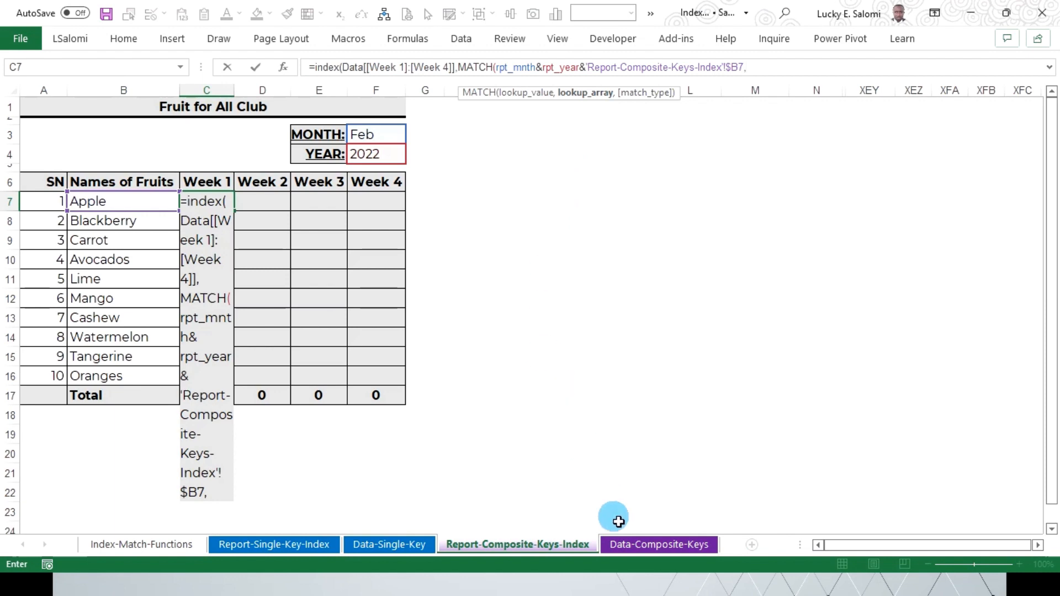
Set the MATCH lookup array to Data[Month]&Data[Year]&Data[Names of Fruits] with match type 0, and close the MATCH.
{"action": "left_click", "coordinate": [632, 547]}
{"action": "scroll", "coordinate": [332, 301], "scroll_direction": "up", "scroll_amount": 19}
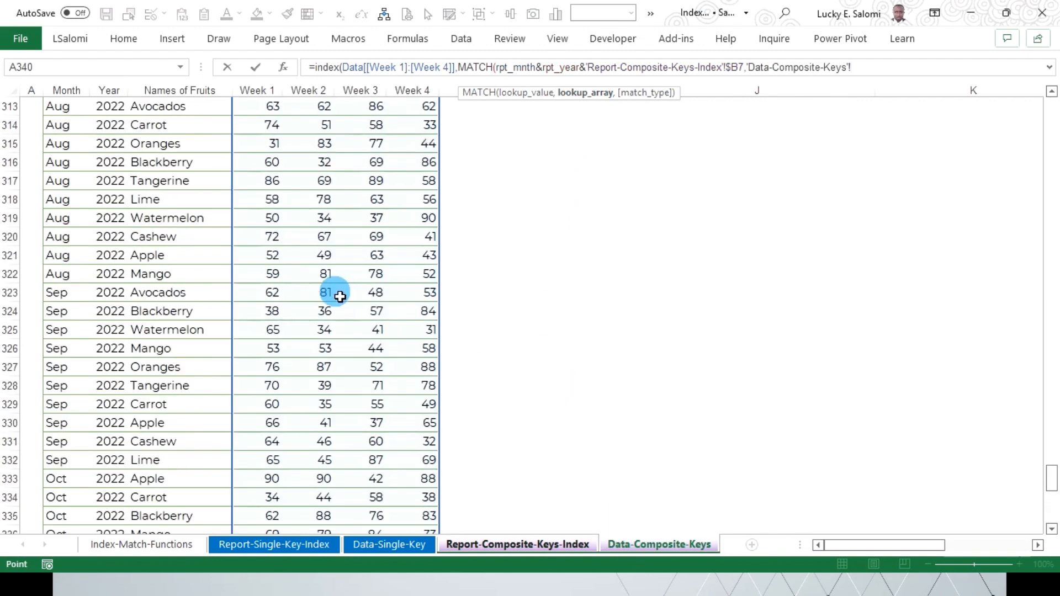
{"action": "scroll", "coordinate": [287, 300], "scroll_direction": "up", "scroll_amount": 8}
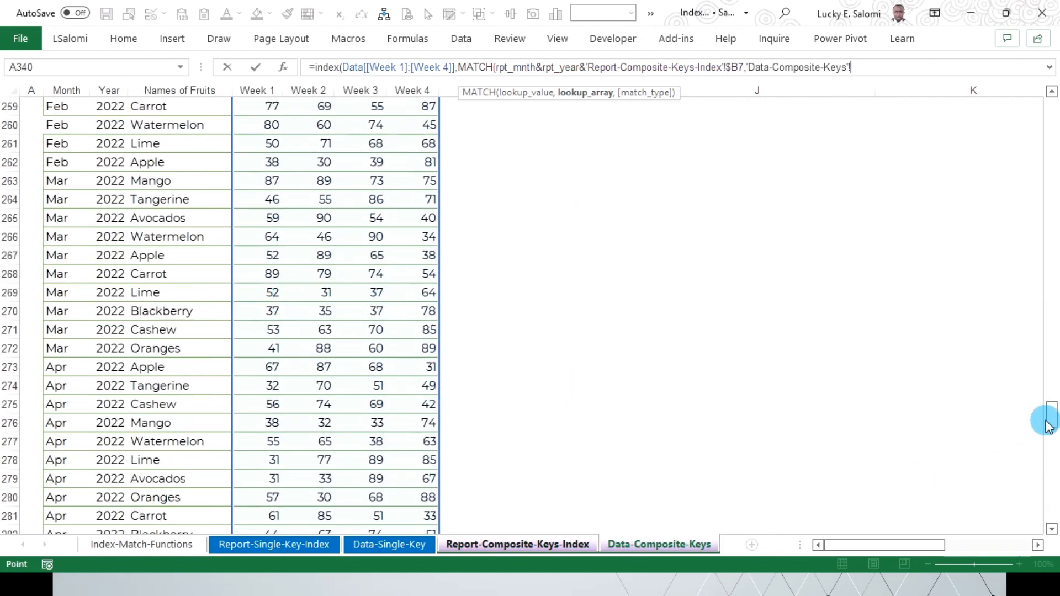
{"action": "left_click_drag", "start_coordinate": [1051, 418], "coordinate": [1022, 102]}
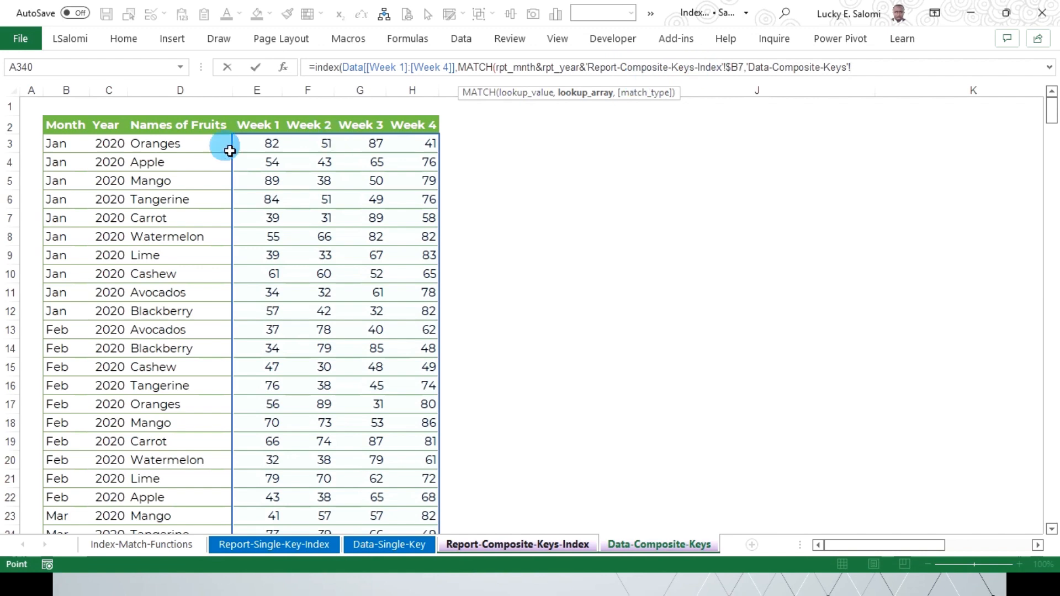
{"action": "left_click", "coordinate": [78, 128]}
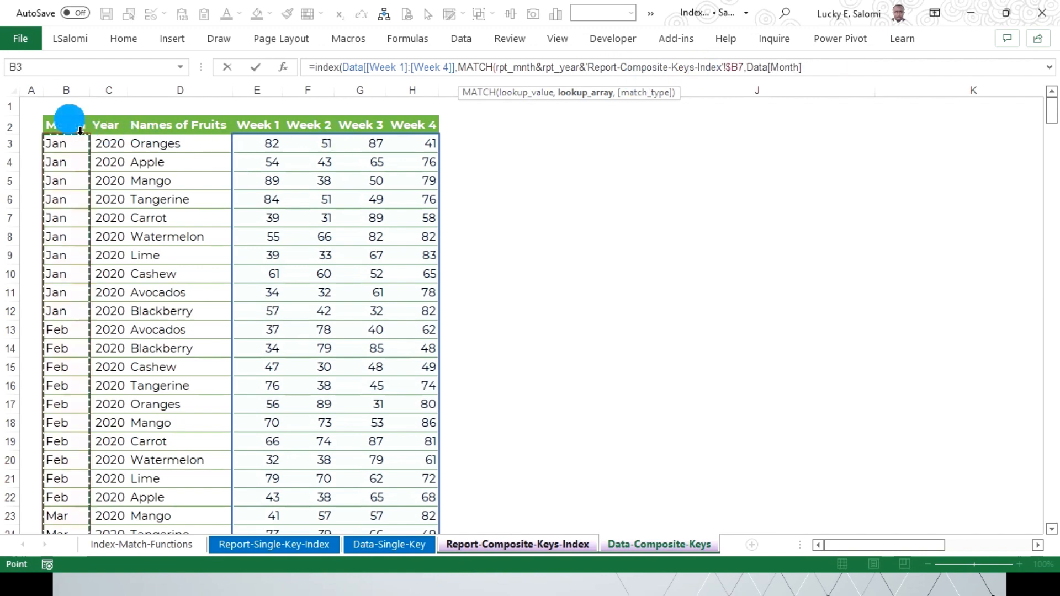
{"action": "type", "text": "&"}
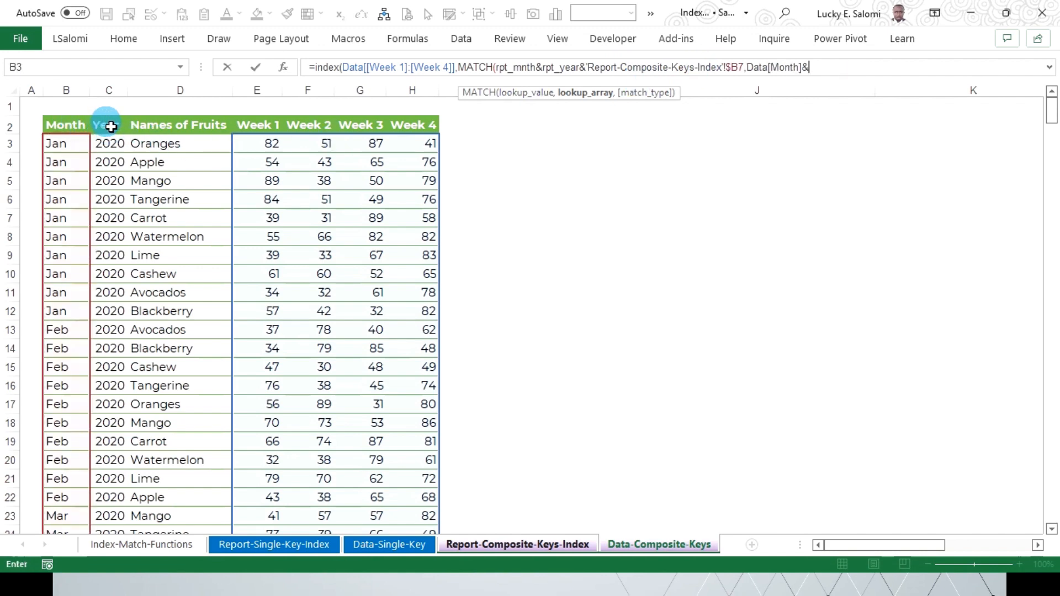
{"action": "left_click", "coordinate": [105, 125]}
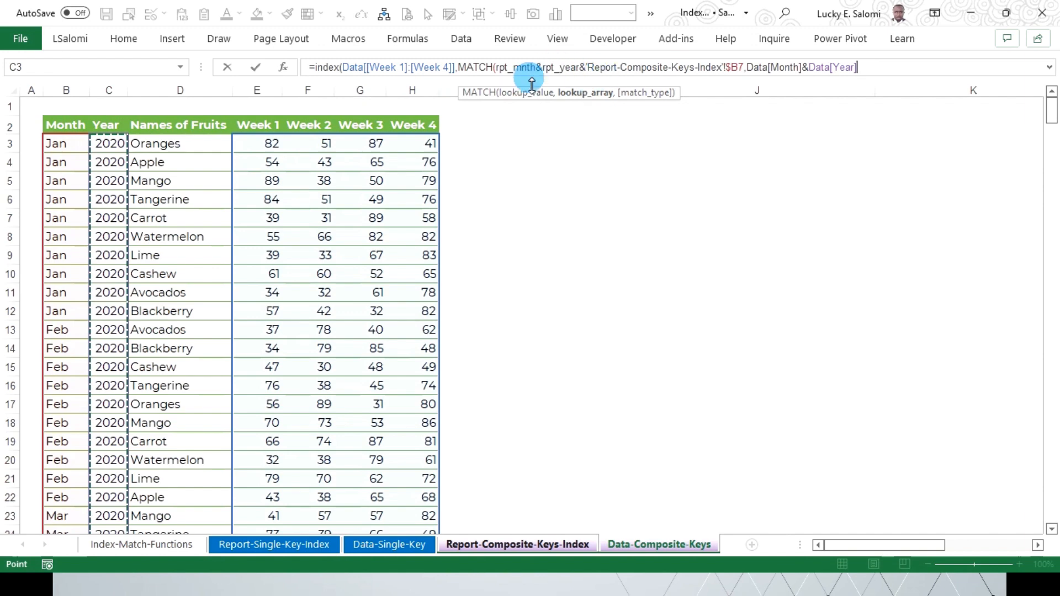
{"action": "type", "text": "&"}
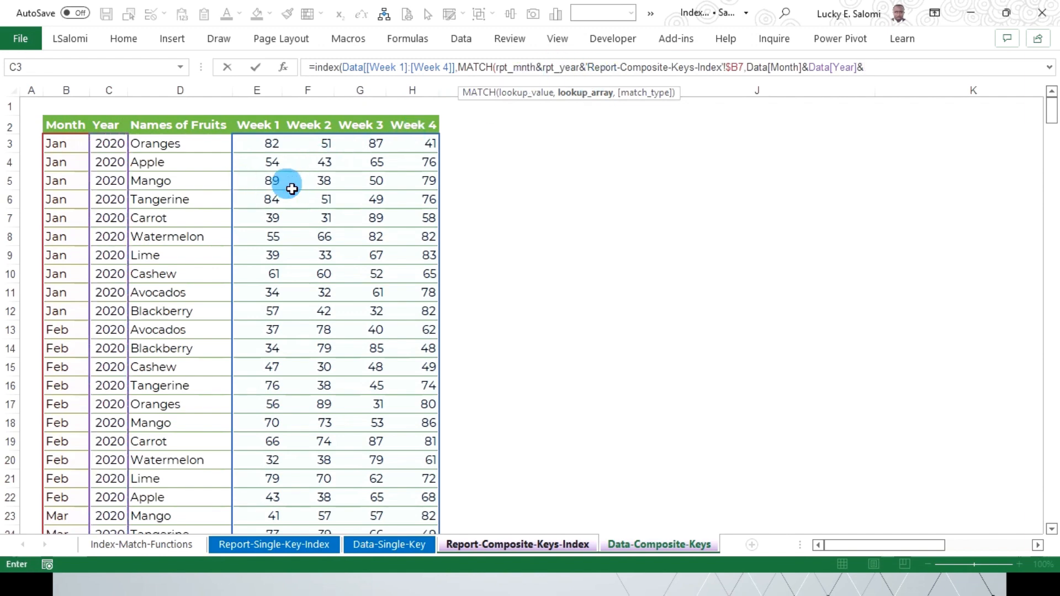
{"action": "left_click", "coordinate": [183, 126]}
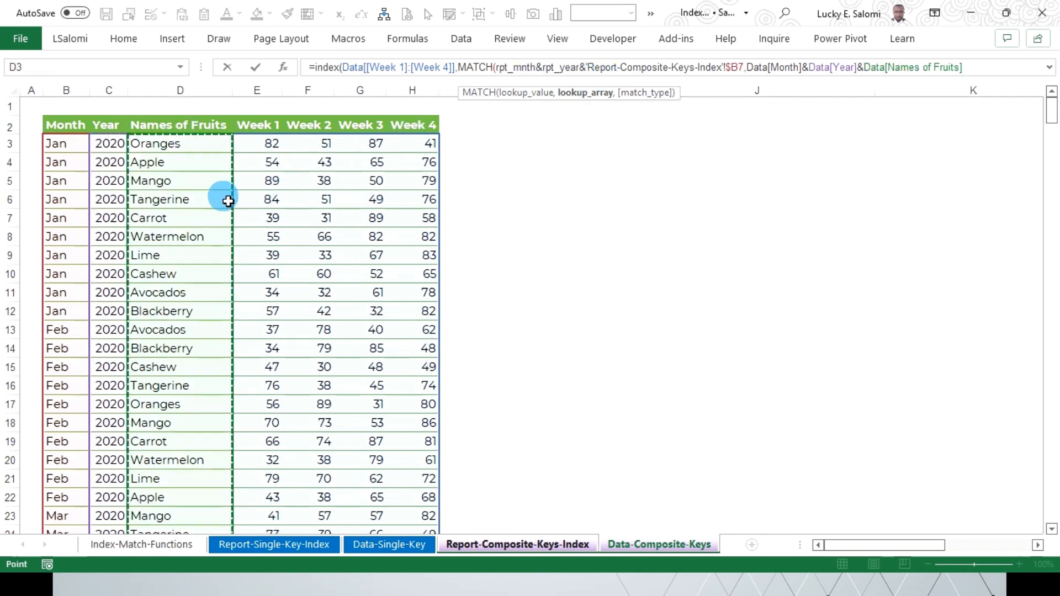
{"action": "type", "text": ","}
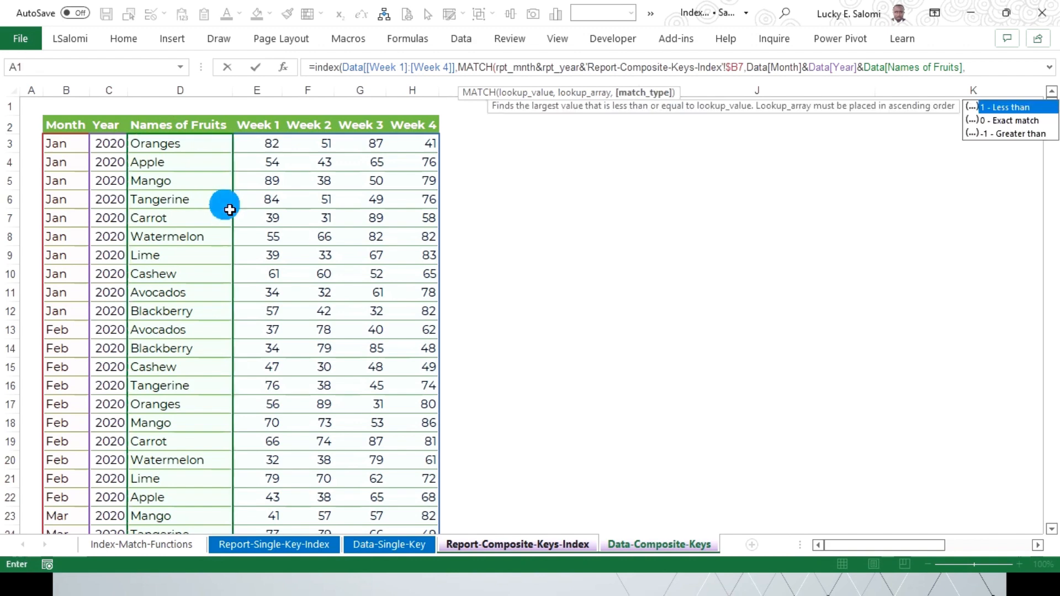
{"action": "type", "text": "0)"}
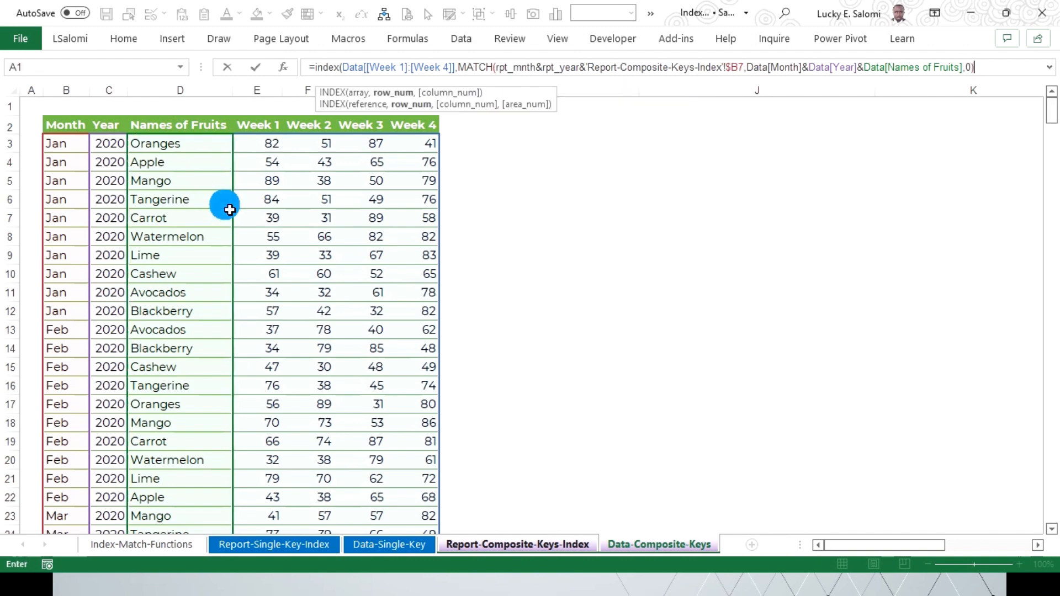
Nest a second MATCH as the INDEX column number, with the Week 1 header C$6 as its lookup value.
{"action": "type", "text": ","}
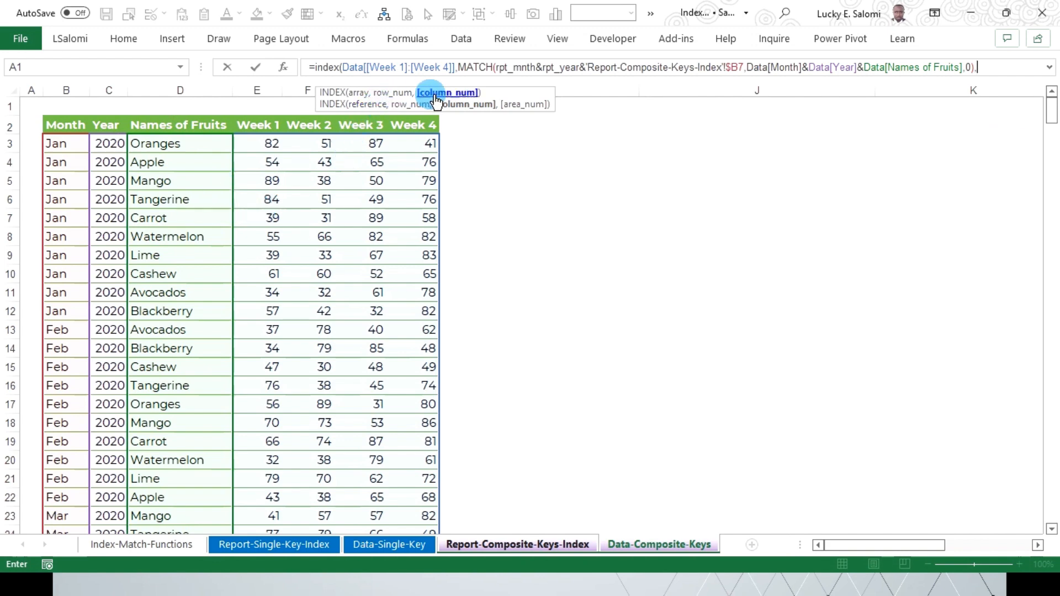
{"action": "type", "text": "mat"}
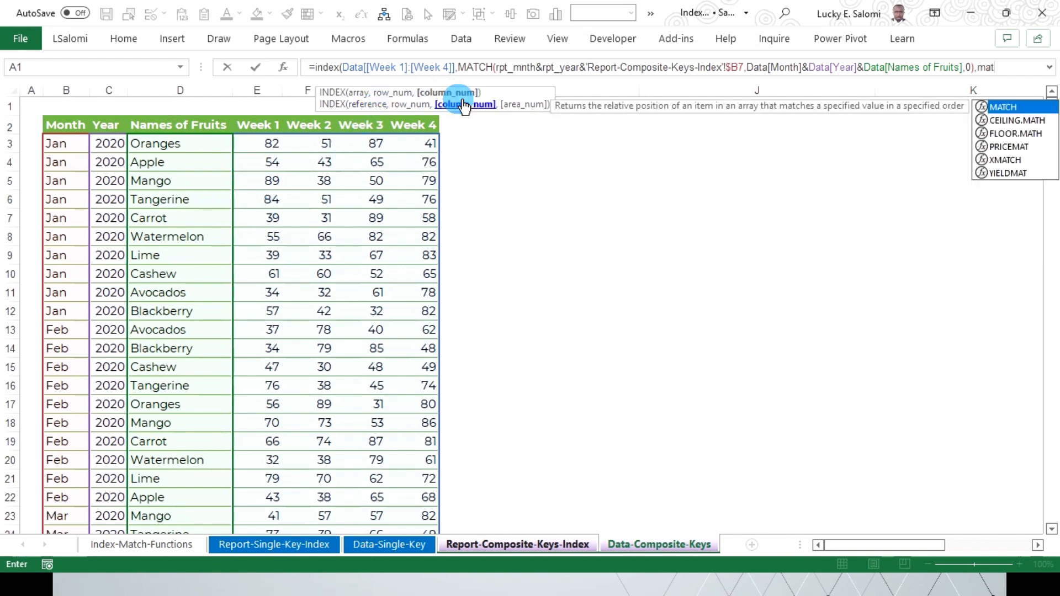
{"action": "key", "text": "Tab"}
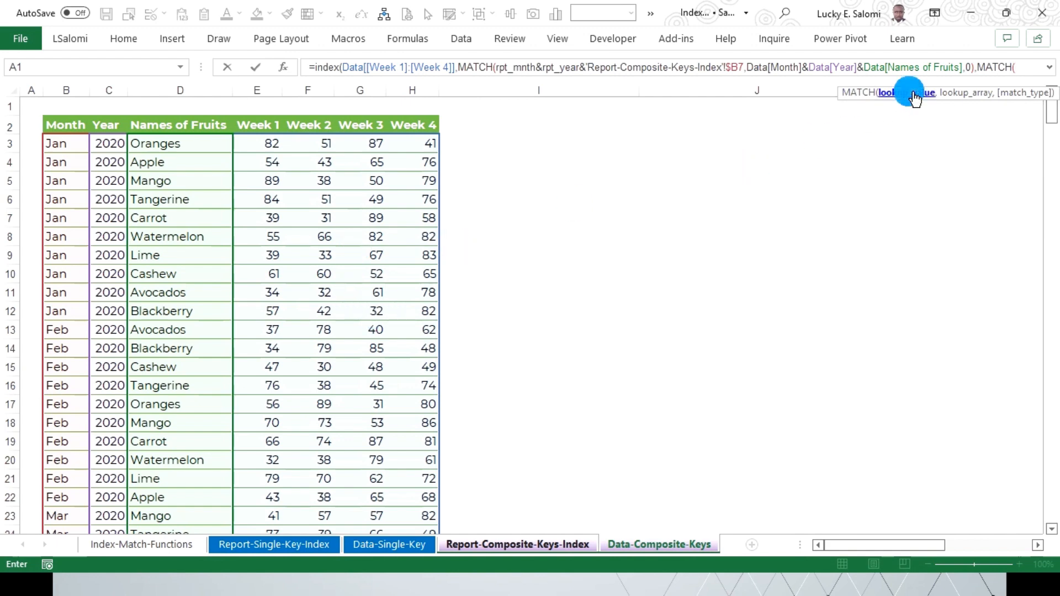
{"action": "left_click", "coordinate": [531, 545]}
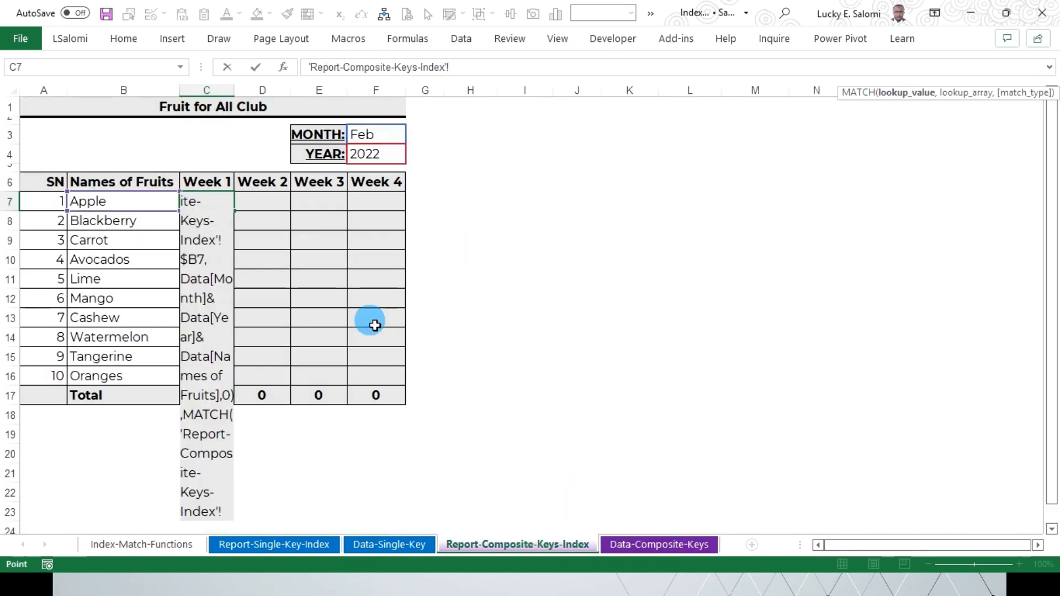
{"action": "left_click", "coordinate": [216, 187]}
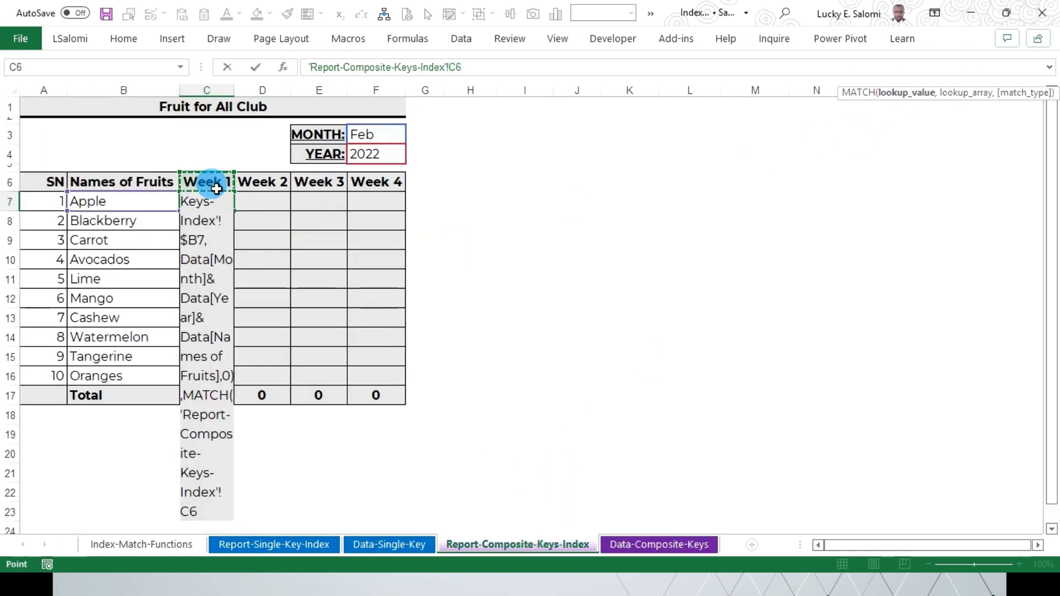
{"action": "key", "text": "F4"}
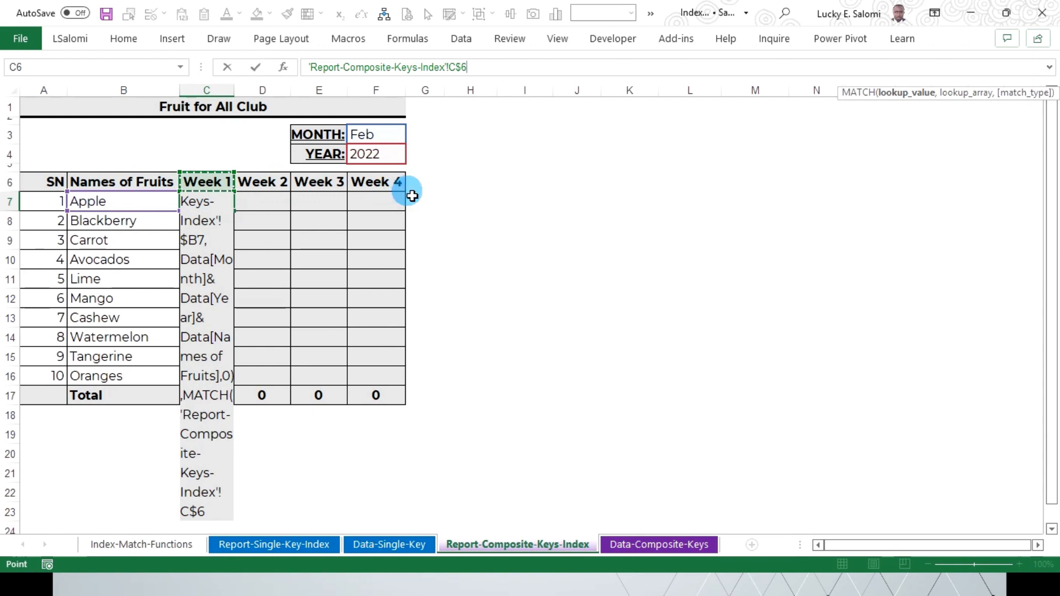
{"action": "double_click", "coordinate": [466, 70]}
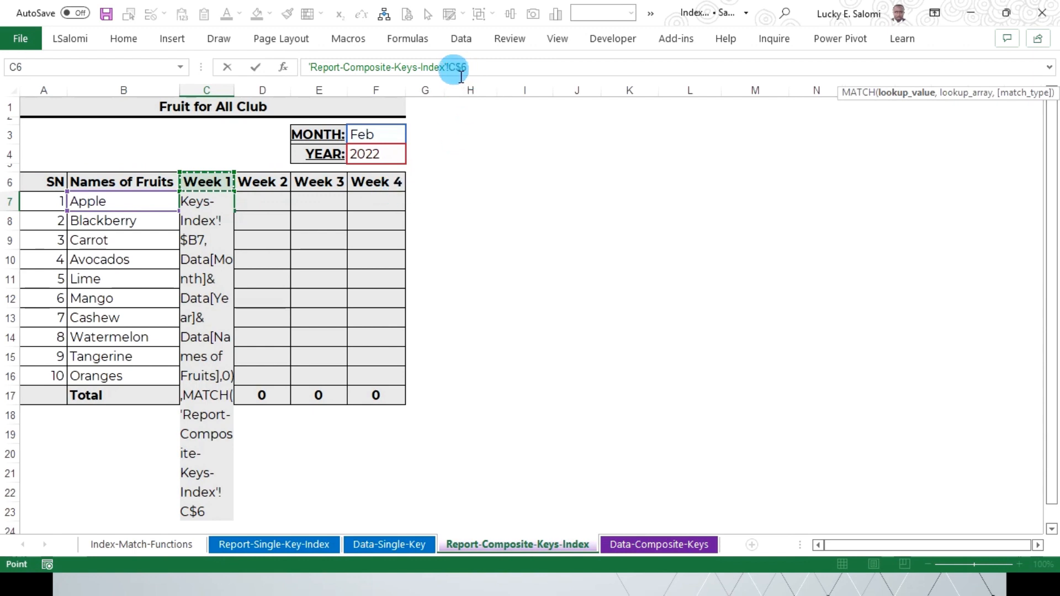
{"action": "left_click", "coordinate": [479, 71]}
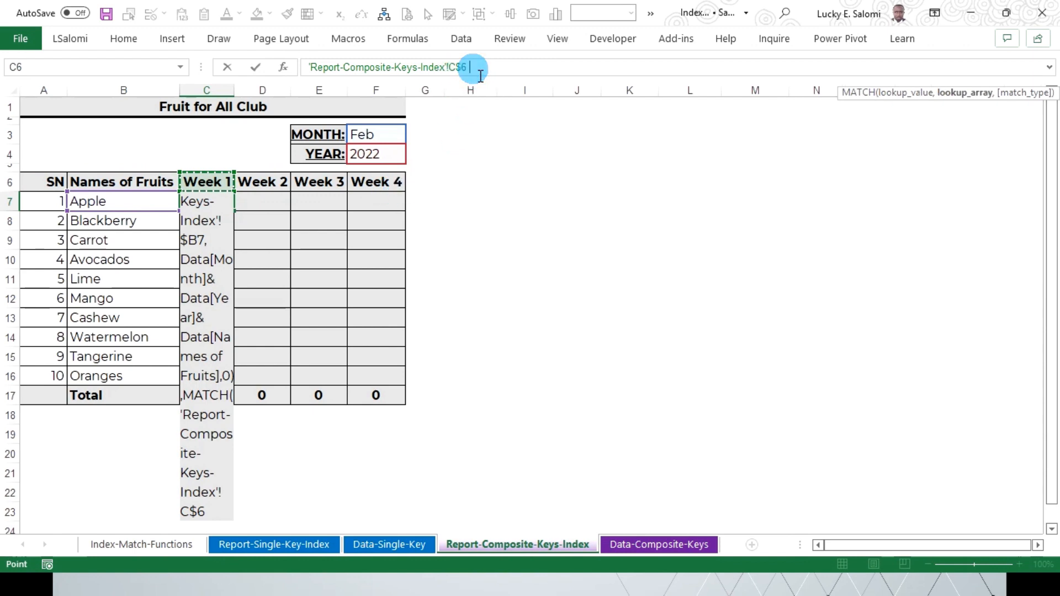
{"action": "type", "text": ","}
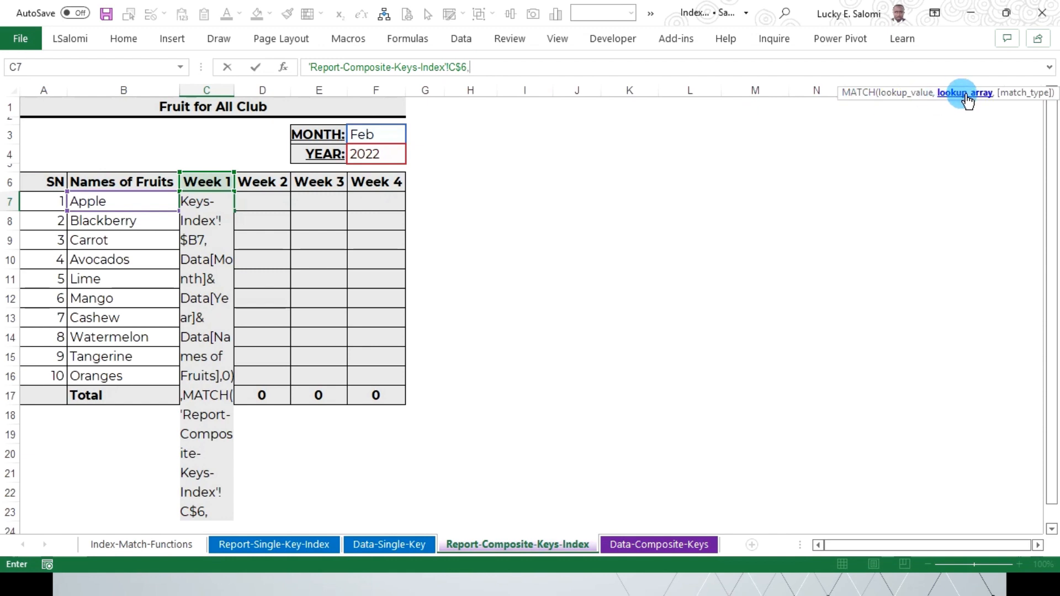
Use the Week 1 to Week 4 headers of Data-Composite-Keys as the second MATCH's lookup array with match type 0, and enter the formula.
{"action": "left_click", "coordinate": [631, 543]}
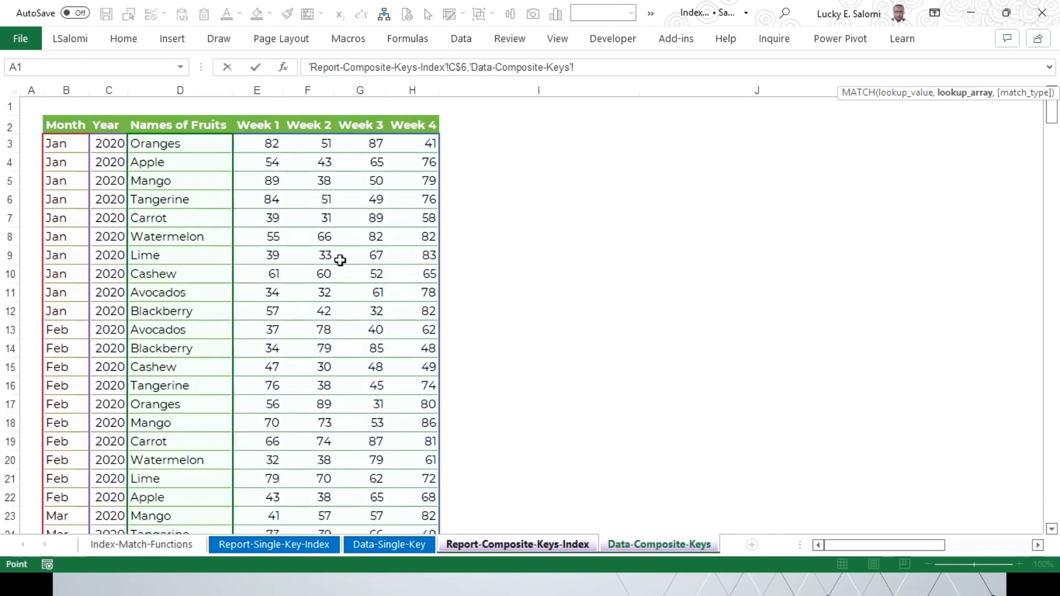
{"action": "left_click_drag", "start_coordinate": [254, 126], "coordinate": [422, 131]}
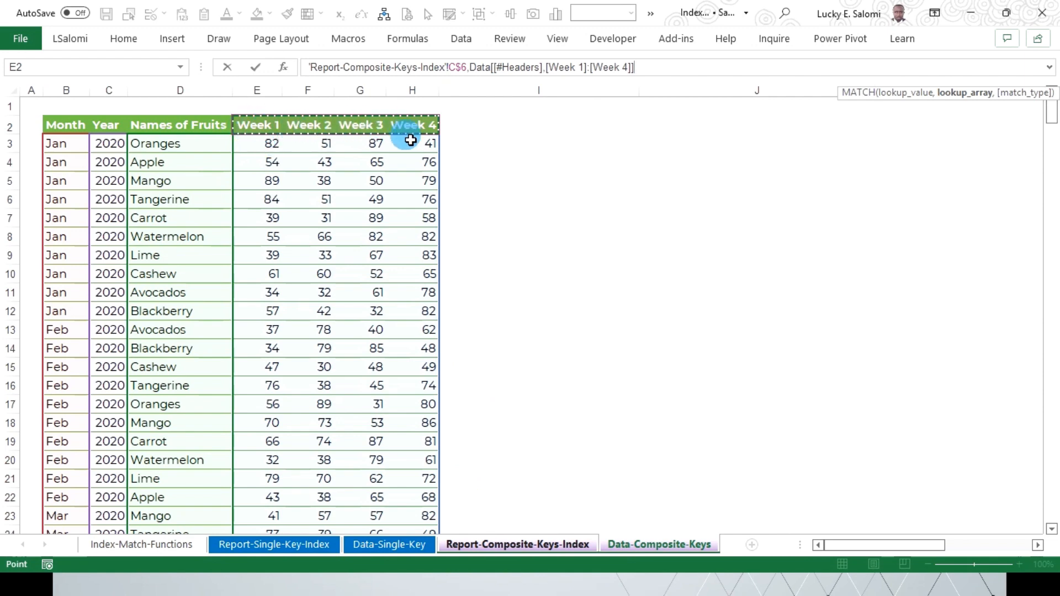
{"action": "type", "text": ","}
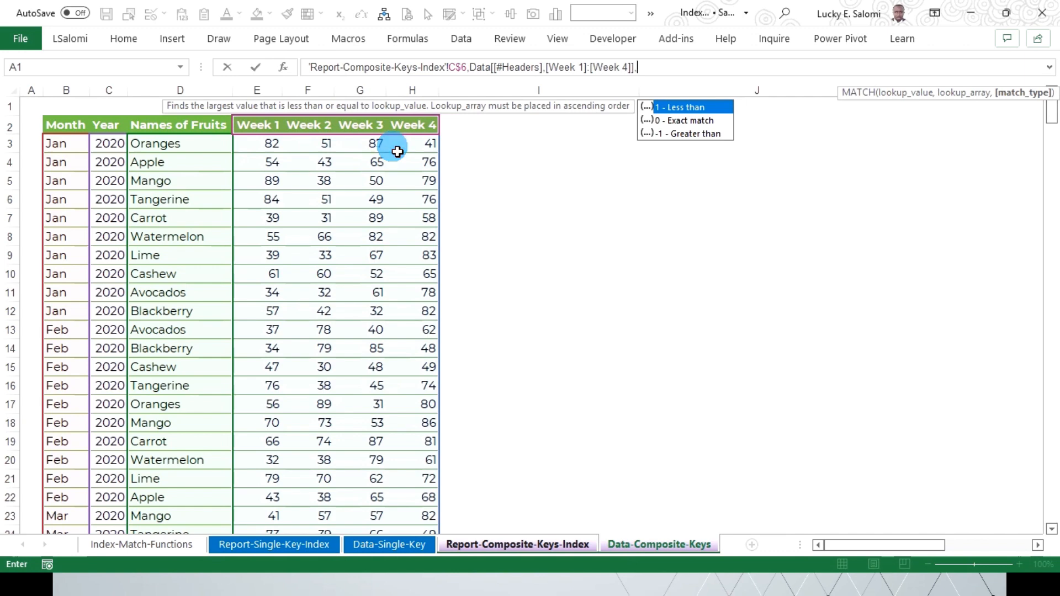
{"action": "type", "text": "0)"}
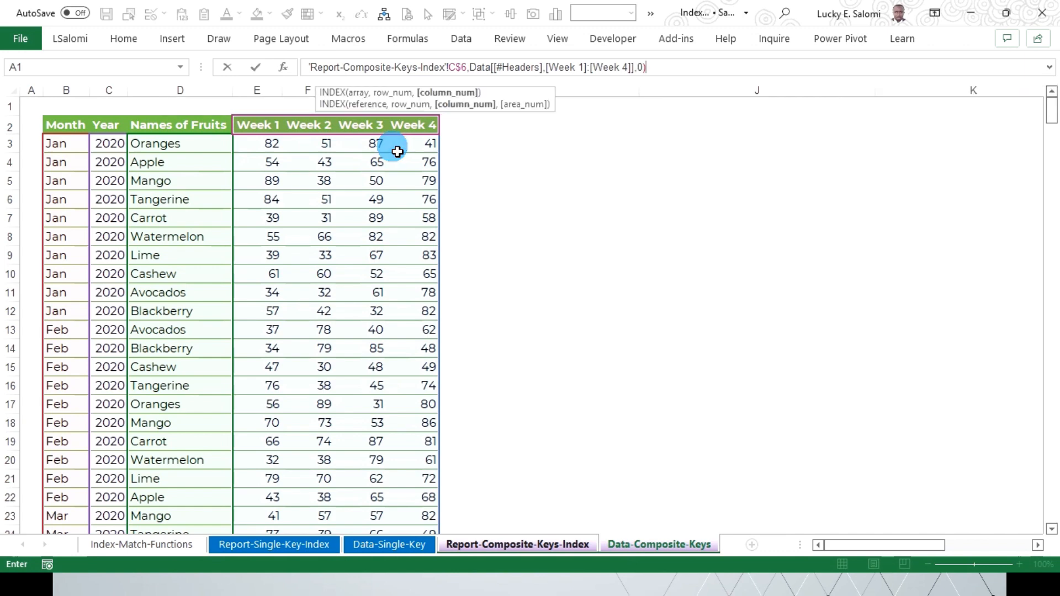
{"action": "type", "text": ")"}
{"action": "key", "text": "Return"}
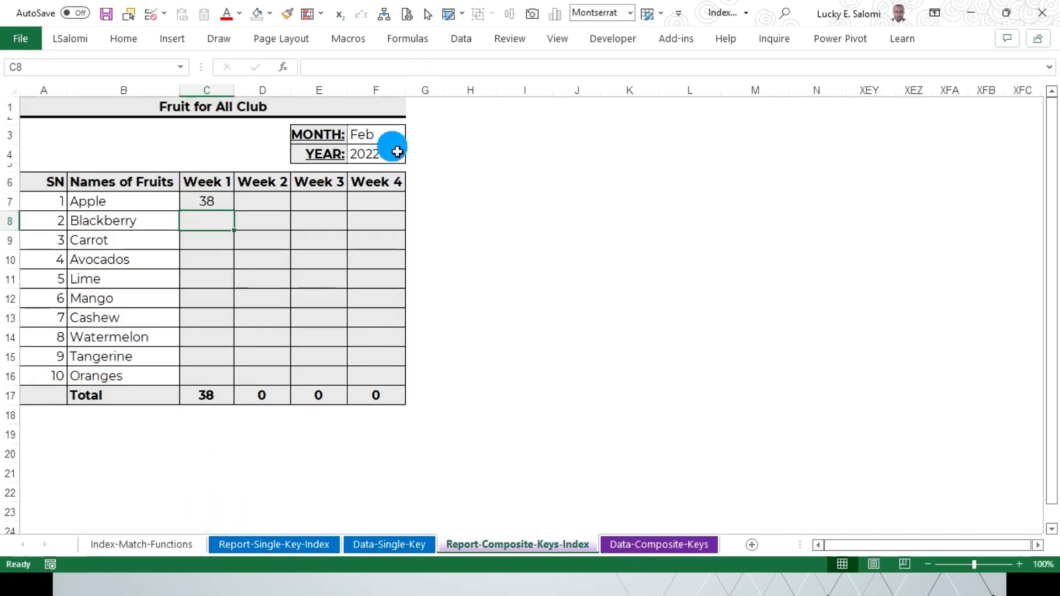
Copy the C7 formula across the Apple row through Week 4 in F7.
{"action": "key", "text": "ctrl+c"}
{"action": "key", "text": "shift+Right"}
{"action": "key", "text": "shift+Right"}
{"action": "key", "text": "shift+Right"}
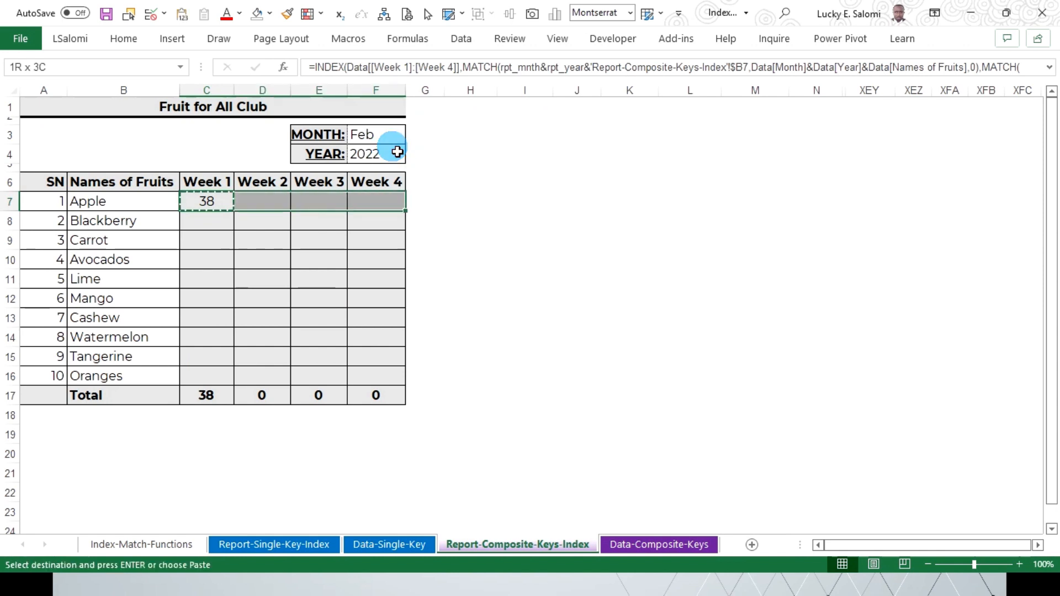
{"action": "key", "text": "ctrl+v"}
Copy the Apple row's formulas down through the Oranges row, filling C7:F16.
{"action": "key", "text": "ctrl+c"}
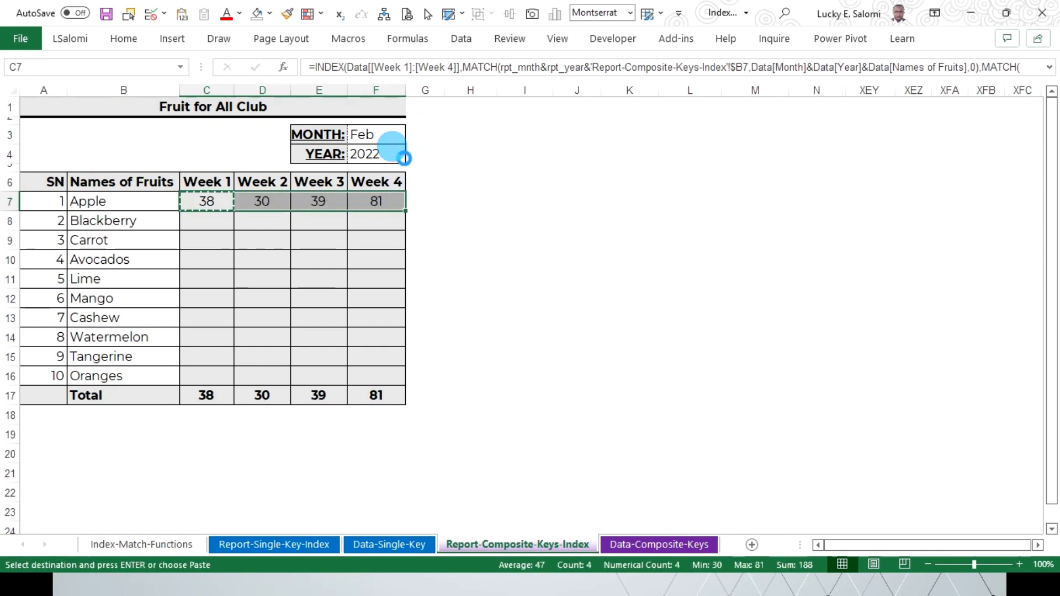
{"action": "key", "text": "shift+Down"}
{"action": "key", "text": "shift+Down"}
{"action": "key", "text": "shift+Down"}
{"action": "key", "text": "shift+Down"}
{"action": "key", "text": "shift+Down"}
{"action": "key", "text": "shift+Down"}
{"action": "key", "text": "shift+Down"}
{"action": "key", "text": "shift+Down"}
{"action": "key", "text": "shift+Down"}
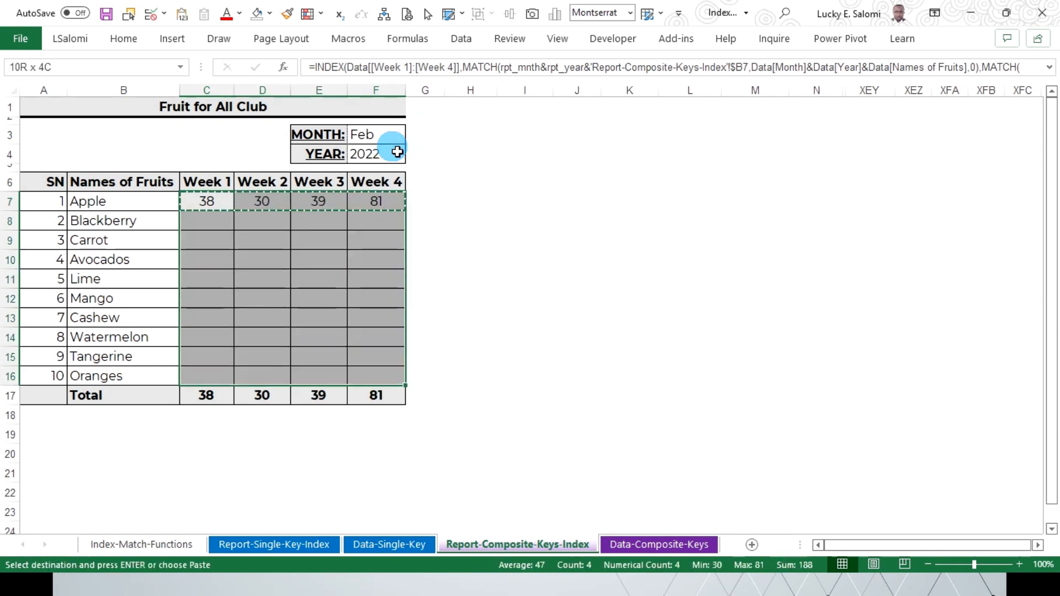
{"action": "key", "text": "ctrl+v"}
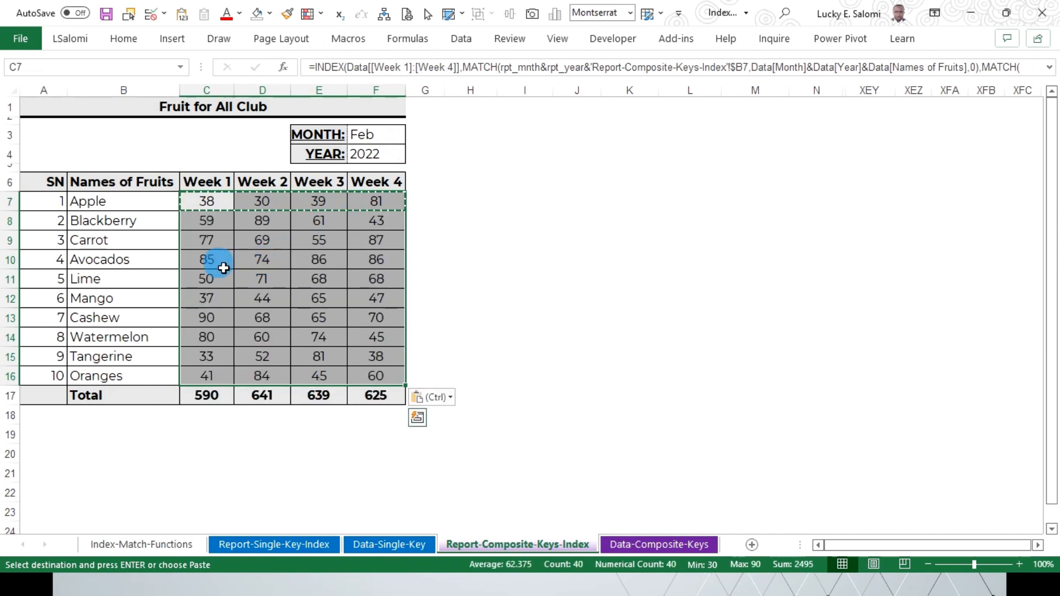
{"action": "left_click", "coordinate": [206, 248]}
{"action": "right_click", "coordinate": [218, 232]}
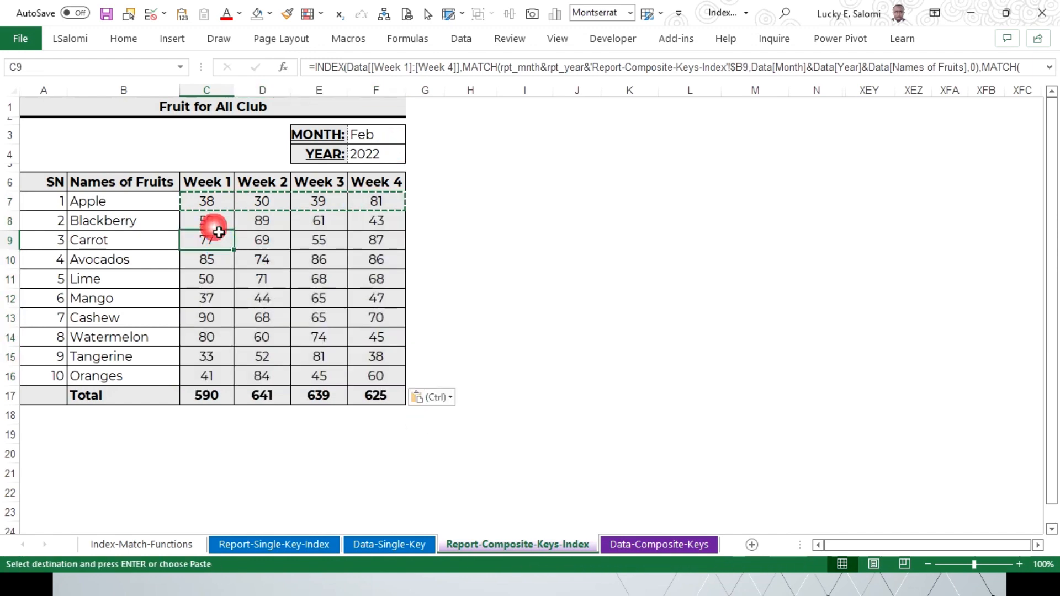
{"action": "key", "text": "Escape"}
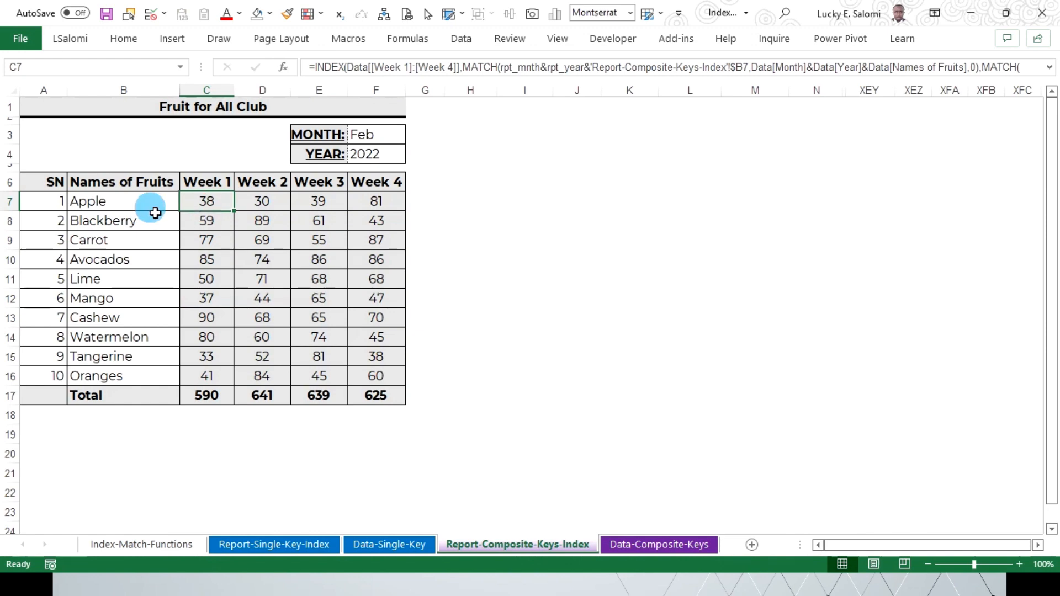
Repeat copying the C7 formula across the Apple row to F7.
{"action": "left_click", "coordinate": [152, 205]}
{"action": "left_click", "coordinate": [206, 208]}
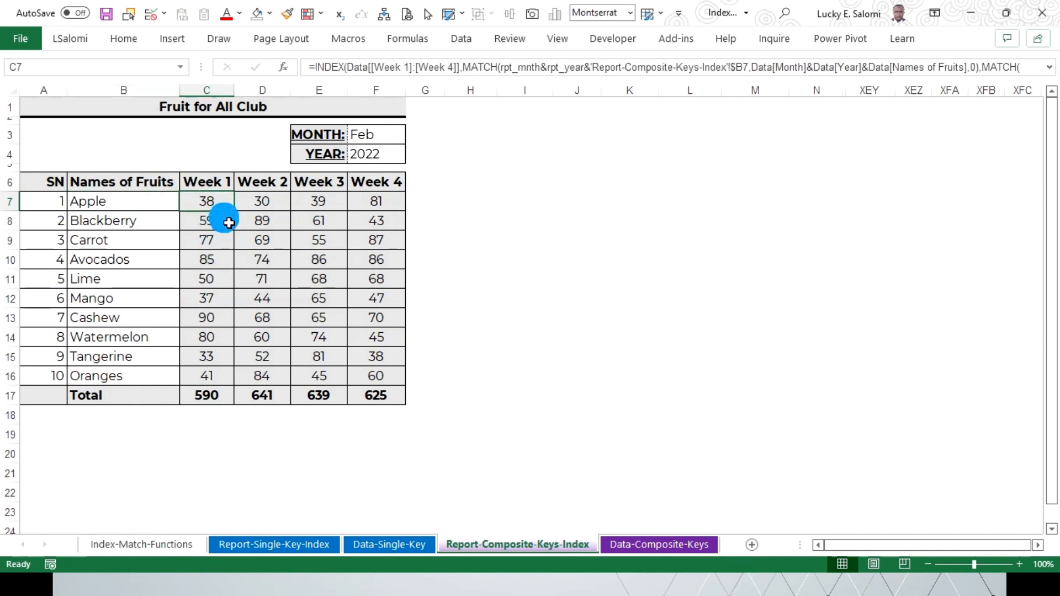
{"action": "key", "text": "ctrl+c"}
{"action": "key", "text": "shift+Right"}
{"action": "key", "text": "shift+Right"}
{"action": "key", "text": "shift+Right"}
{"action": "key", "text": "ctrl+v"}
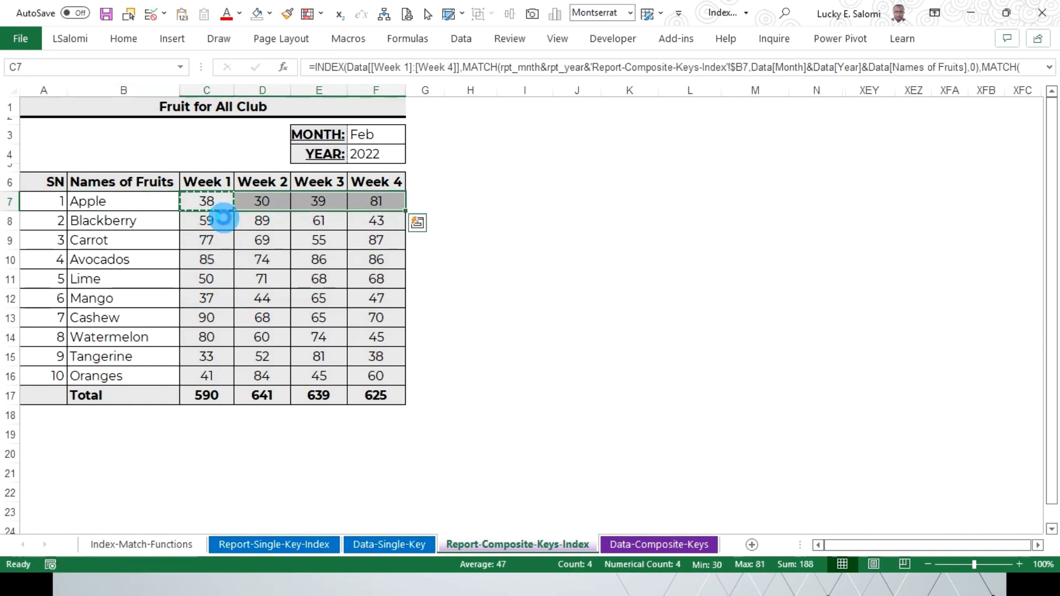
Repeat copying the C7:F7 formulas down to row 16.
{"action": "key", "text": "ctrl+c"}
{"action": "key", "text": "shift+Down"}
{"action": "key", "text": "shift+Down"}
{"action": "key", "text": "shift+Down"}
{"action": "key", "text": "shift+Down"}
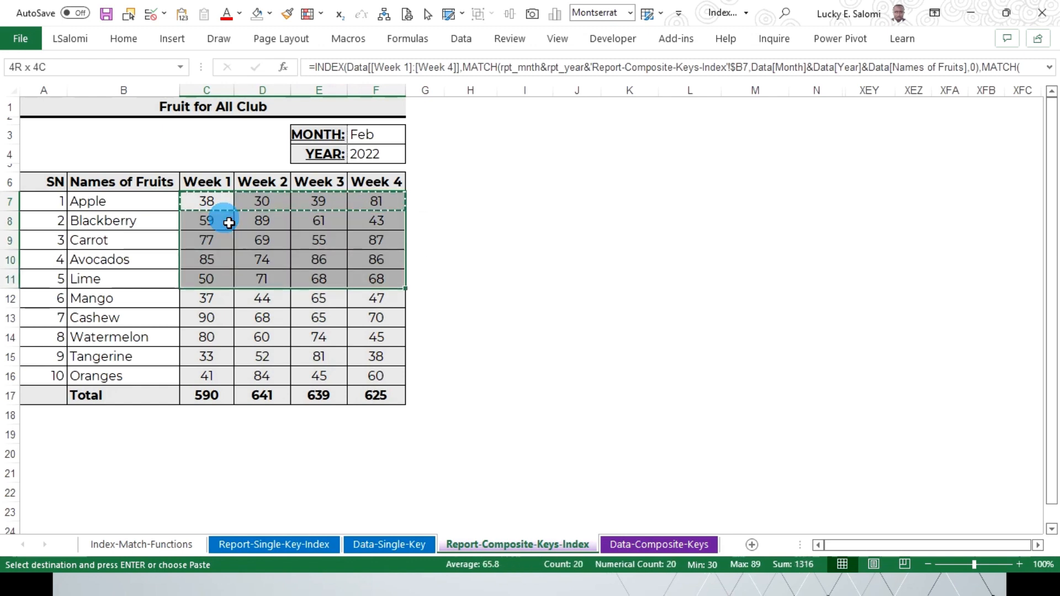
{"action": "key", "text": "shift+Down"}
{"action": "key", "text": "shift+Down"}
{"action": "key", "text": "shift+Down"}
{"action": "key", "text": "shift+Down"}
{"action": "key", "text": "shift+Down"}
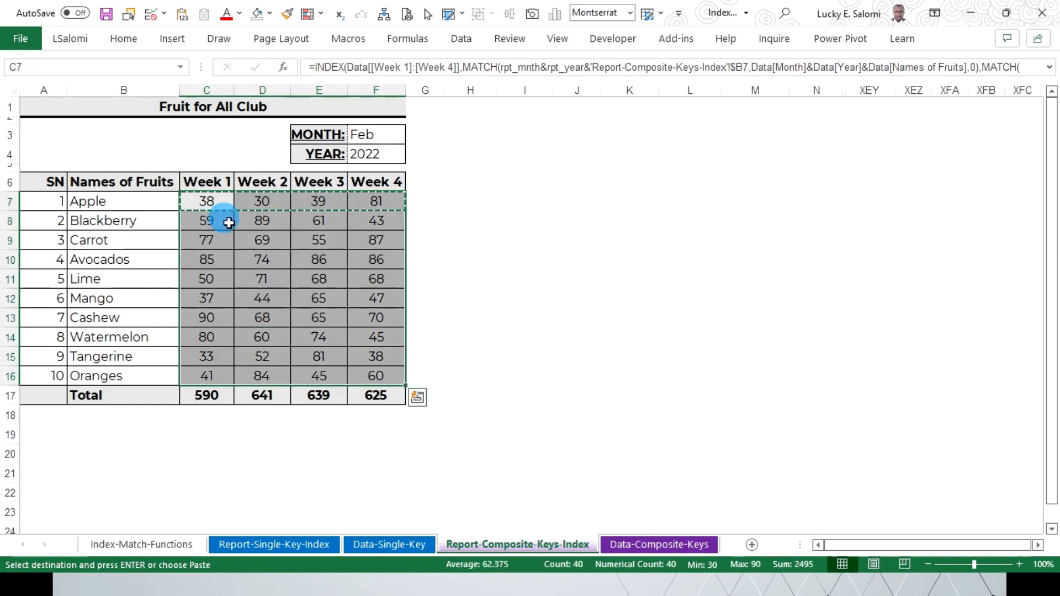
Examine the Apple row's formulas against the week headers above them.
{"action": "left_click", "coordinate": [263, 200]}
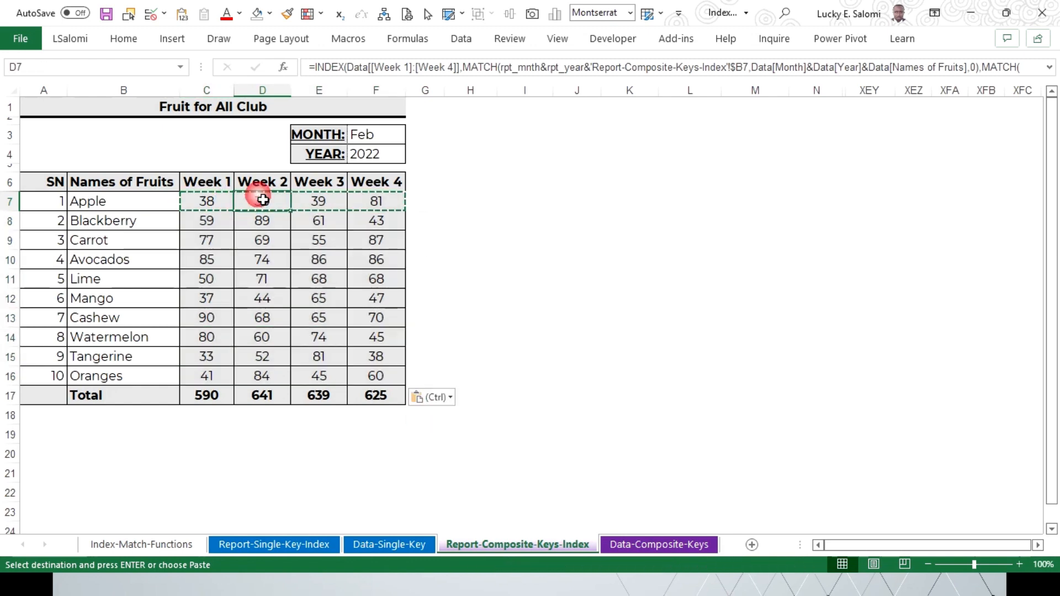
{"action": "left_click", "coordinate": [261, 184]}
{"action": "left_click", "coordinate": [264, 198]}
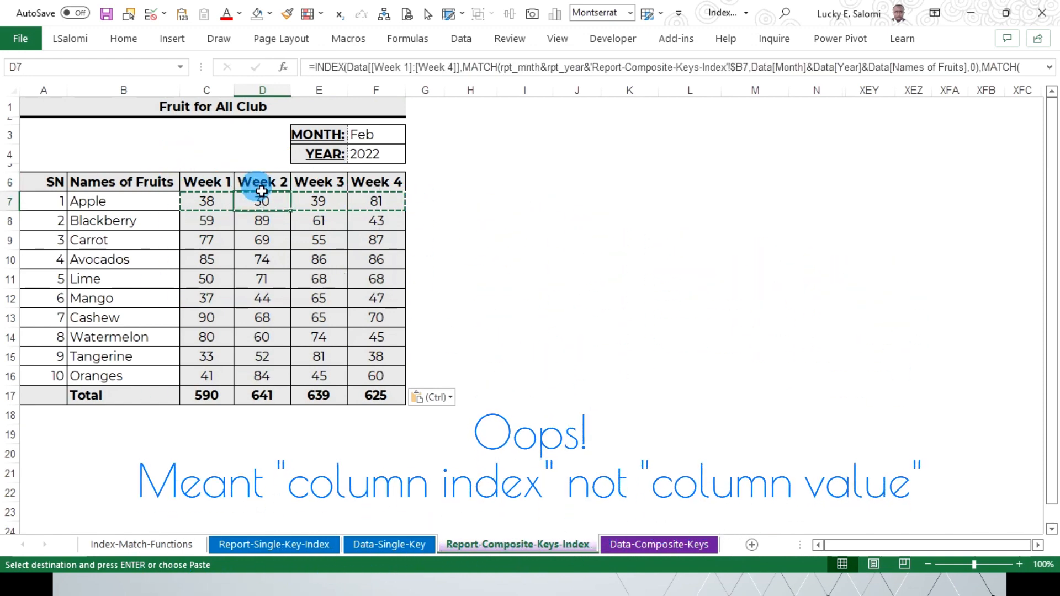
{"action": "left_click", "coordinate": [258, 188]}
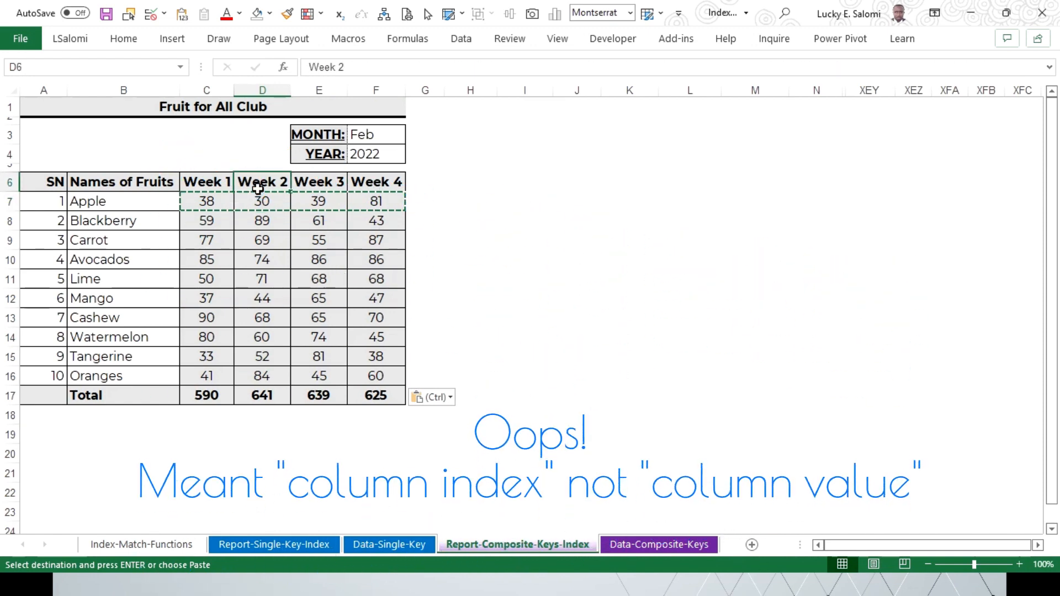
{"action": "left_click", "coordinate": [316, 187]}
{"action": "left_click", "coordinate": [364, 188]}
{"action": "left_click", "coordinate": [373, 206]}
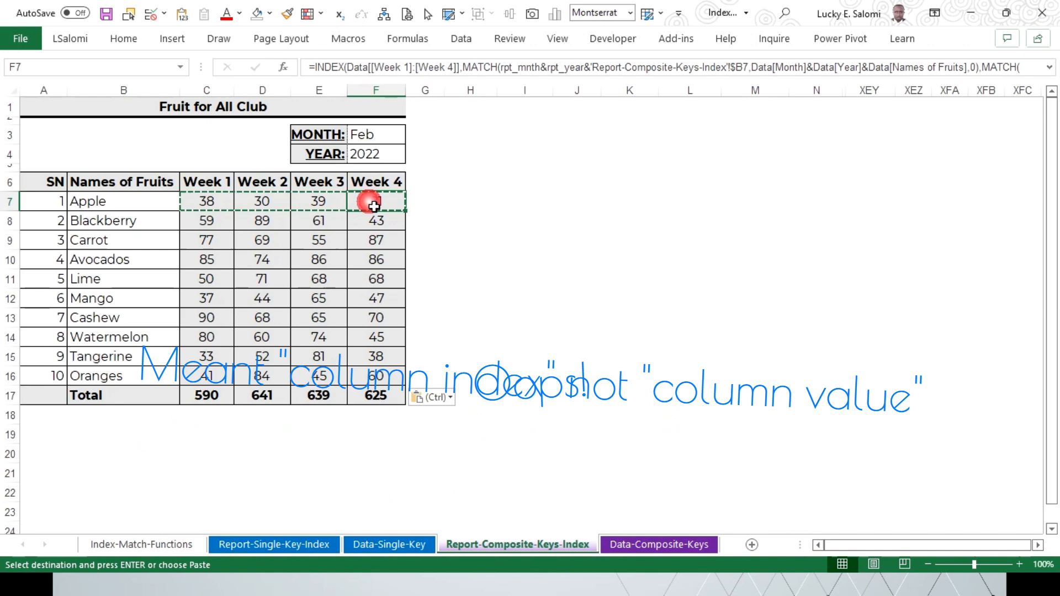
{"action": "key", "text": "Escape"}
{"action": "left_click", "coordinate": [304, 207]}
{"action": "left_click", "coordinate": [273, 209]}
{"action": "left_click", "coordinate": [213, 204]}
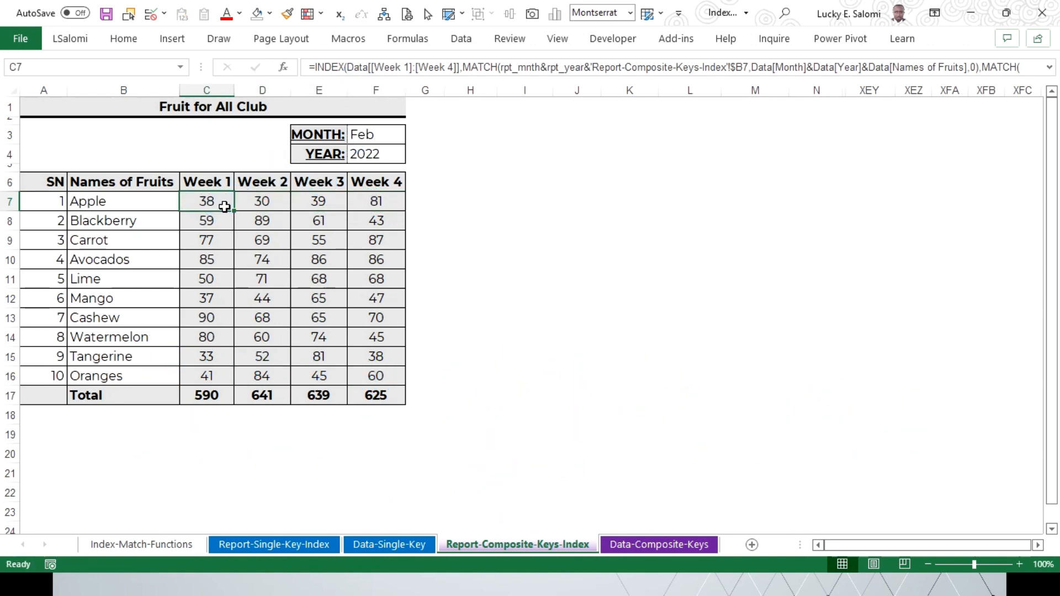
Review the filled Week 1 to Week 4 block C7:F16 against the fruit names in B7:B16.
{"action": "left_click_drag", "start_coordinate": [224, 206], "coordinate": [388, 258]}
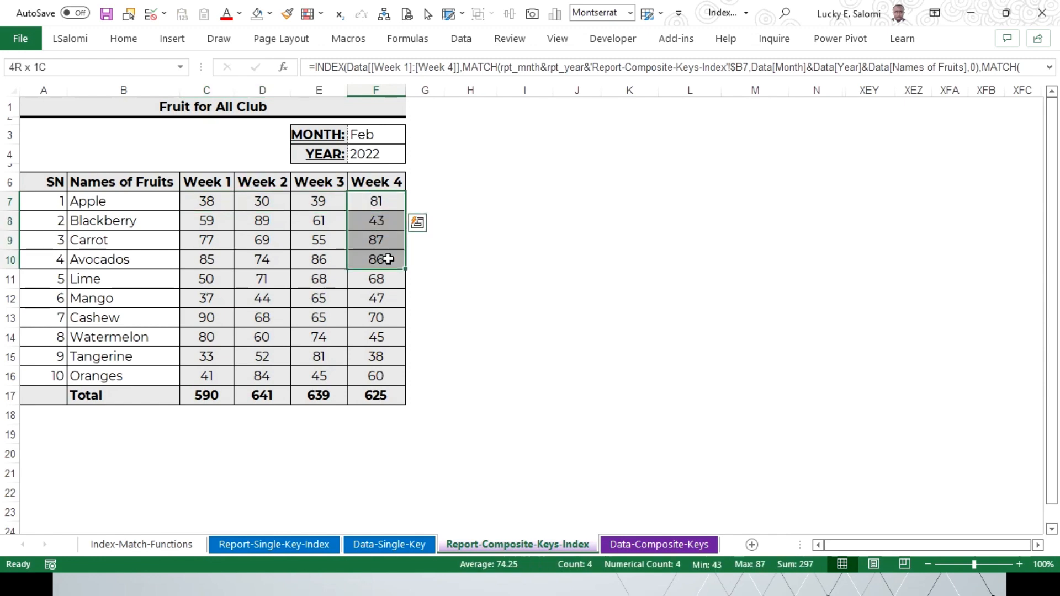
{"action": "left_click_drag", "start_coordinate": [189, 204], "coordinate": [380, 379]}
{"action": "left_click", "coordinate": [166, 206]}
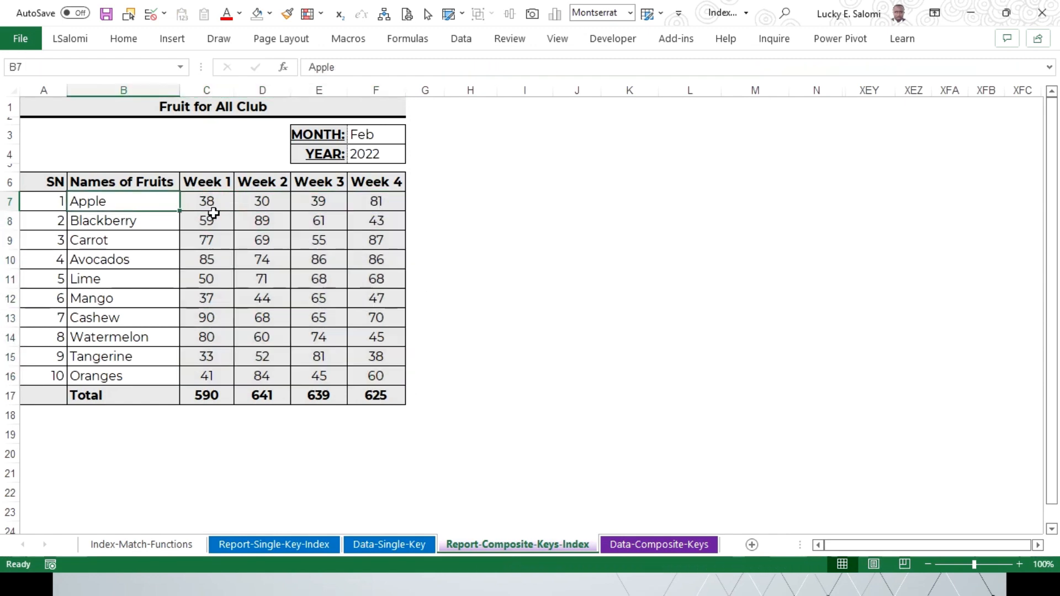
{"action": "key", "text": "ctrl+z"}
{"action": "left_click_drag", "start_coordinate": [209, 205], "coordinate": [377, 375]}
{"action": "left_click_drag", "start_coordinate": [111, 206], "coordinate": [137, 375]}
Set the report year to 2023 and check the formula in D7.
{"action": "left_click", "coordinate": [387, 158]}
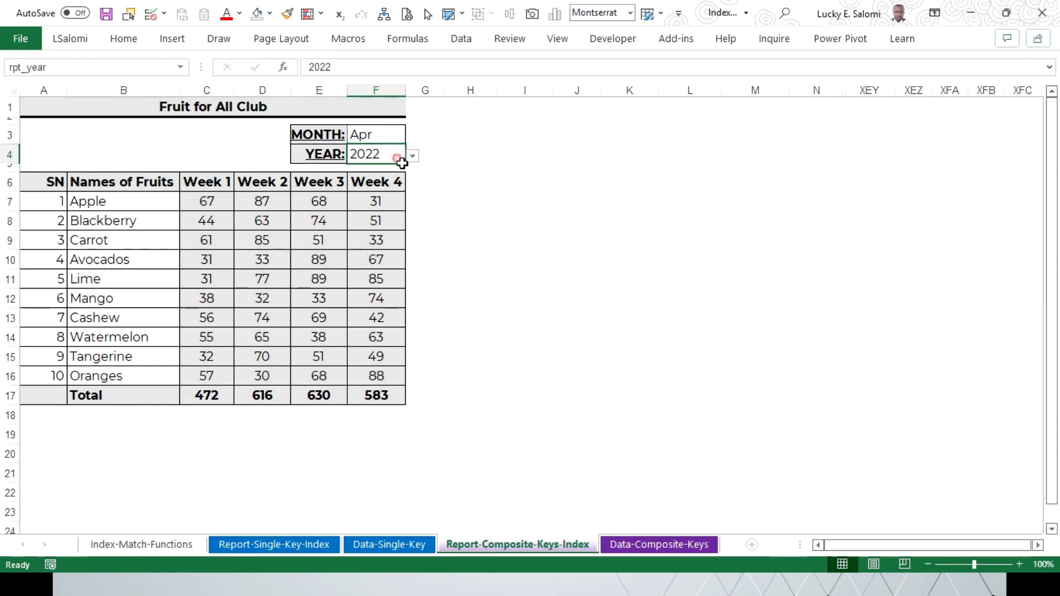
{"action": "left_click", "coordinate": [418, 161]}
{"action": "left_click", "coordinate": [382, 199]}
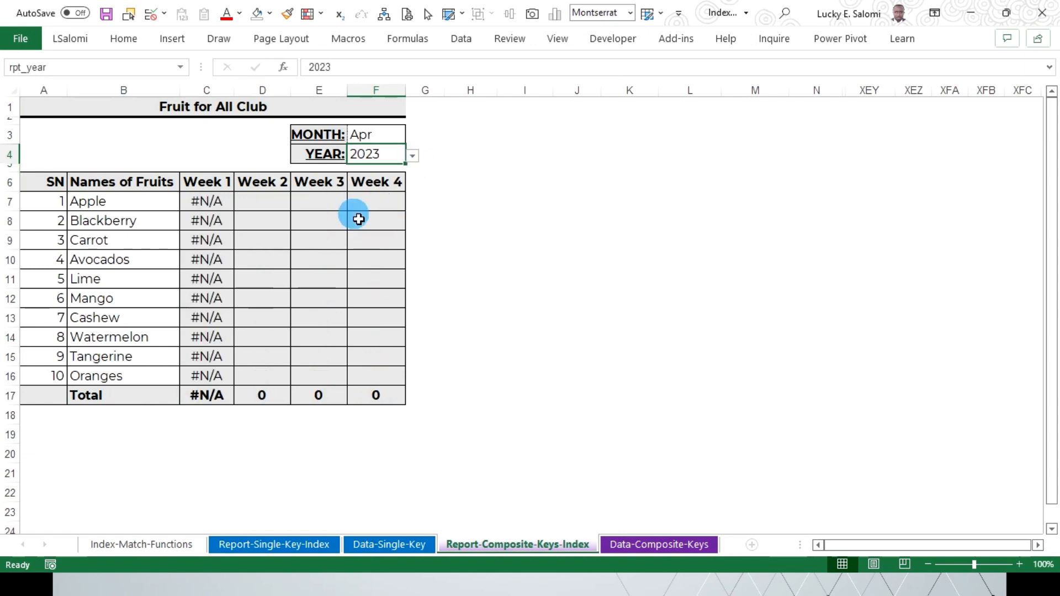
{"action": "left_click", "coordinate": [231, 204]}
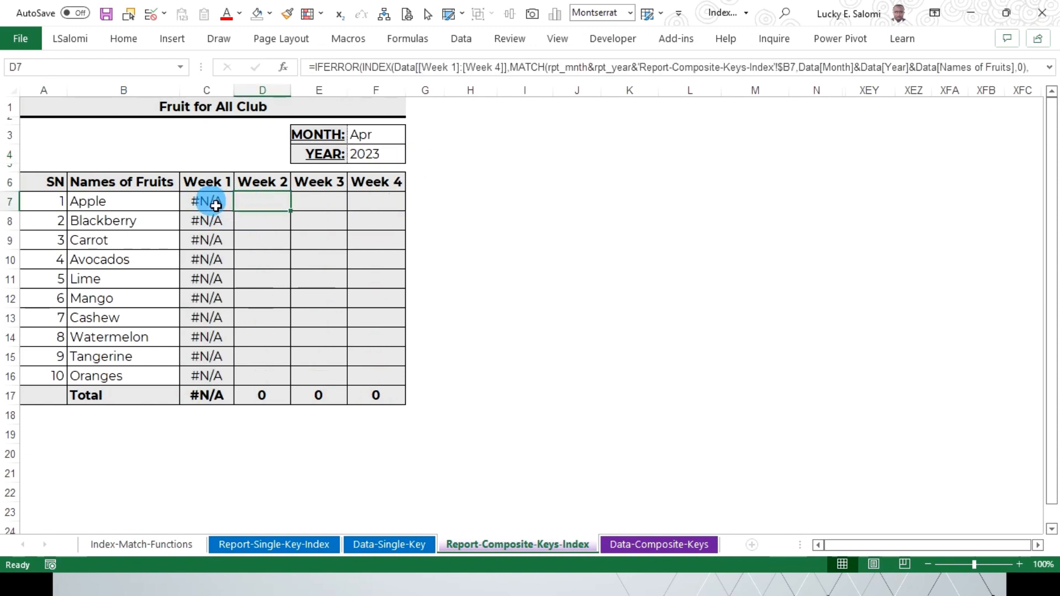
{"action": "left_click", "coordinate": [377, 158]}
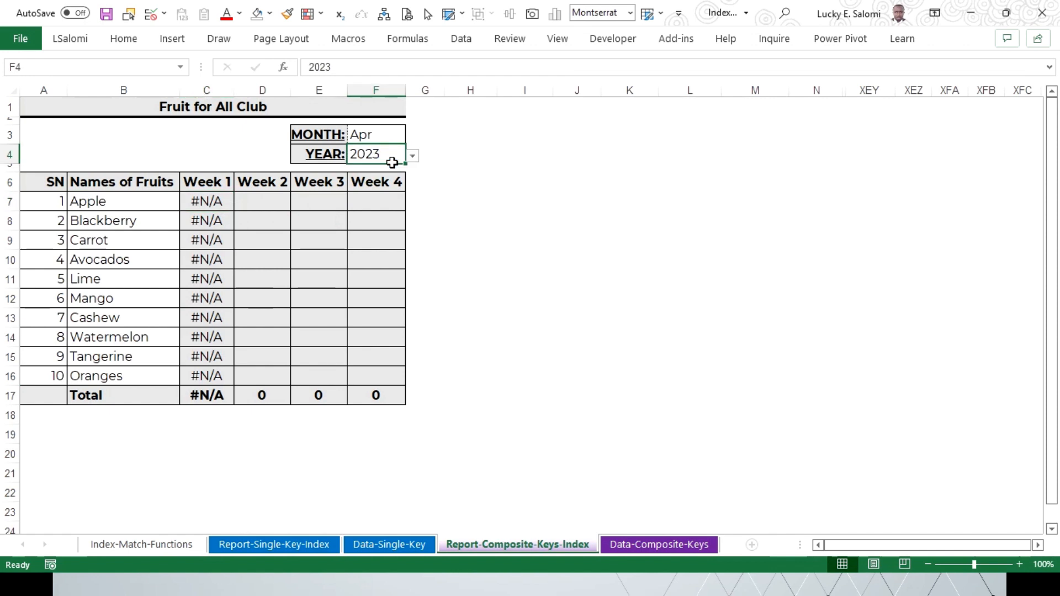
Wrap the INDEX formula in C7 in IFERROR, with an empty string "" as the value if error.
{"action": "left_click", "coordinate": [209, 203]}
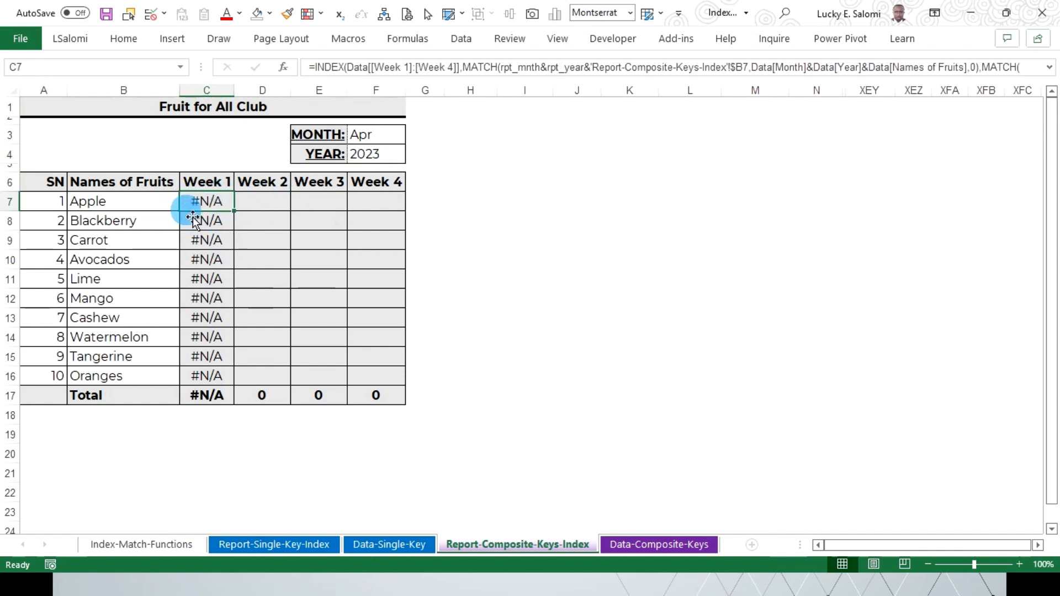
{"action": "left_click", "coordinate": [320, 67]}
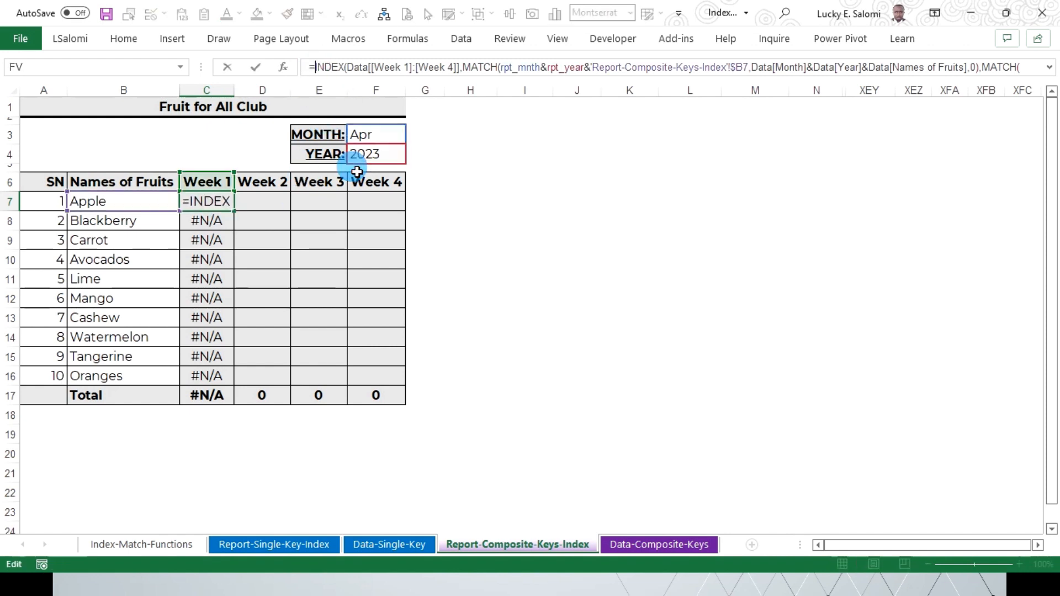
{"action": "type", "text": "if"}
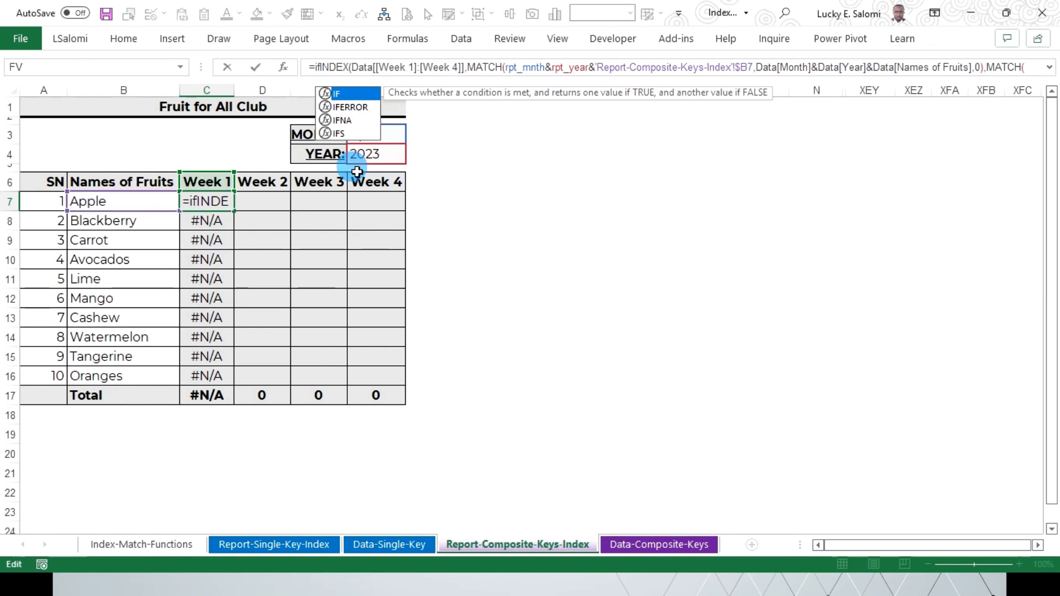
{"action": "key", "text": "Down"}
{"action": "key", "text": "Tab"}
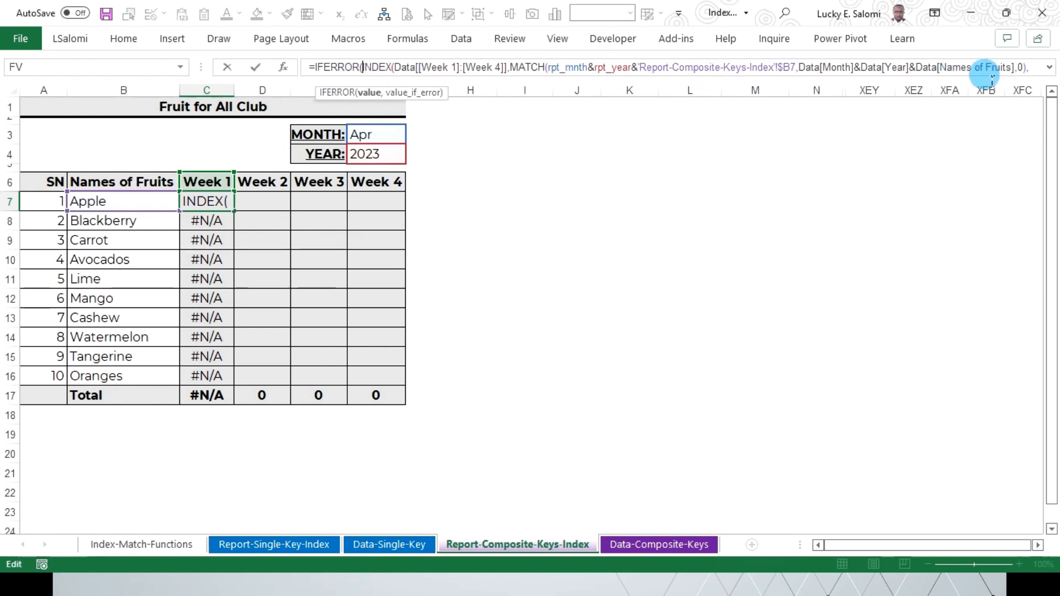
{"action": "left_click", "coordinate": [1048, 67]}
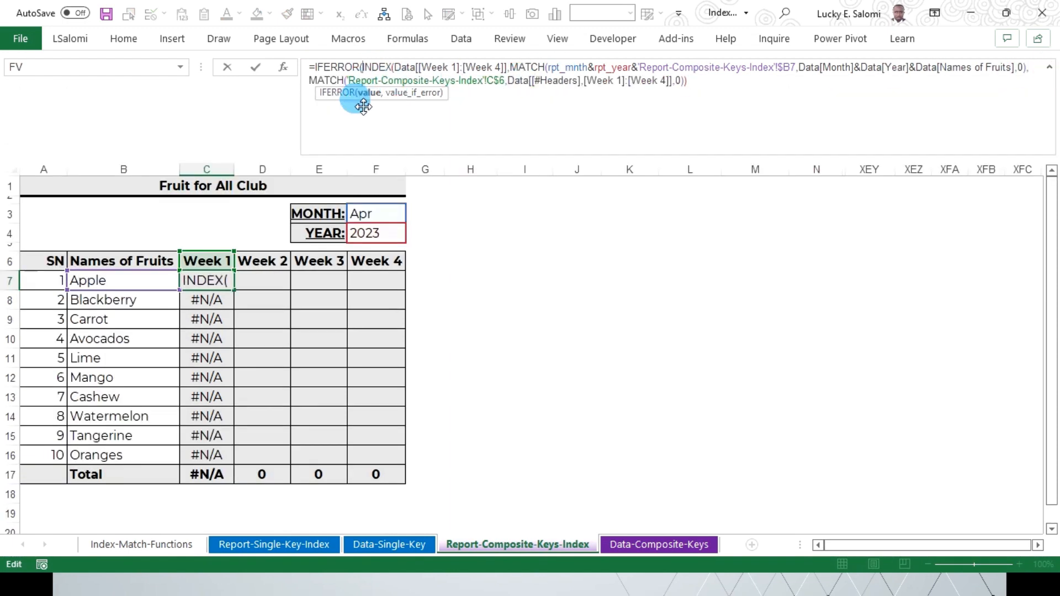
{"action": "left_click", "coordinate": [701, 86]}
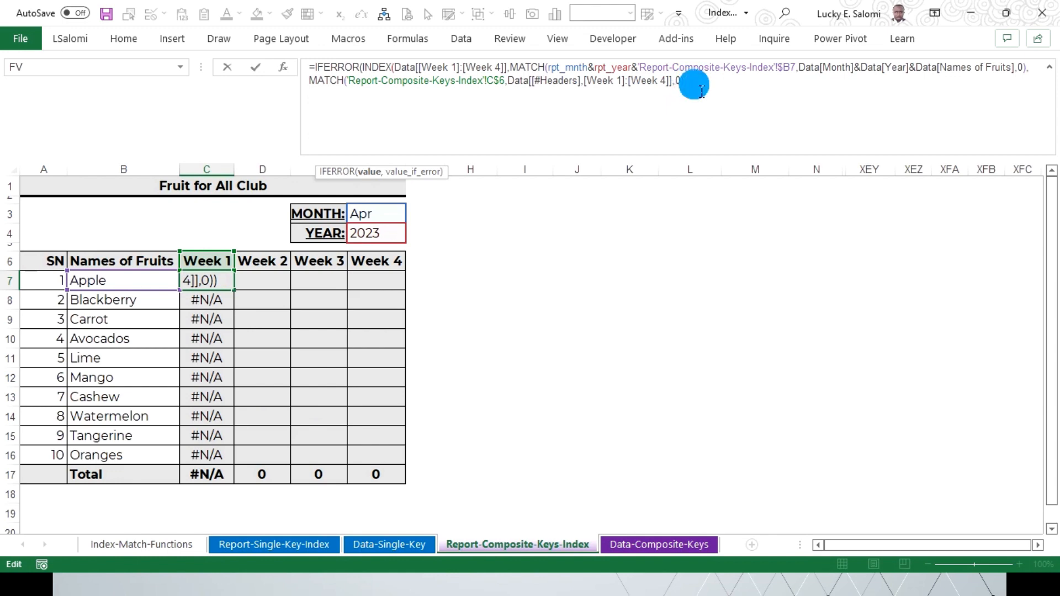
{"action": "type", "text": ","}
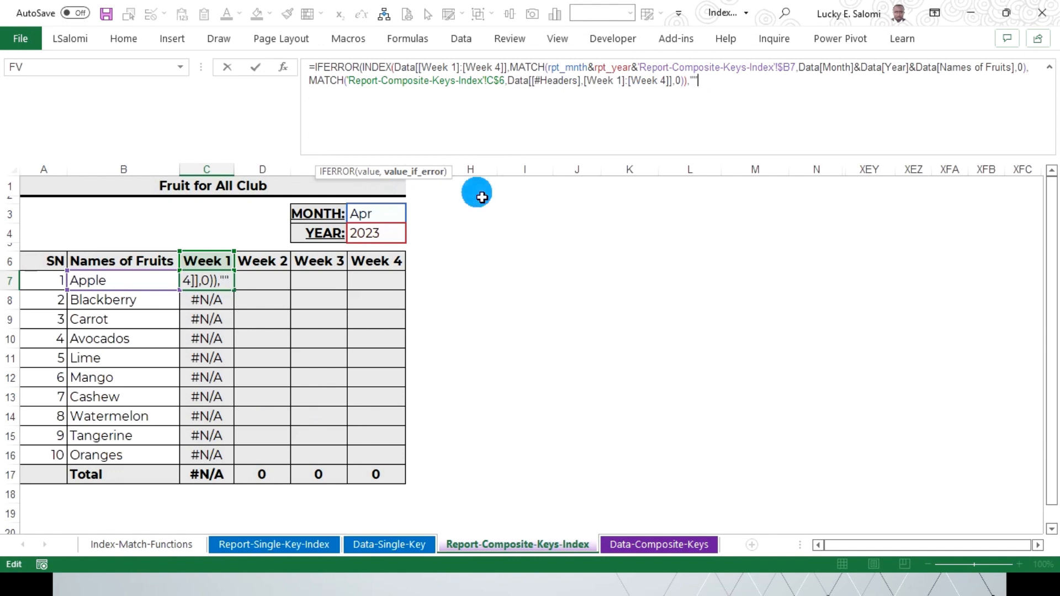
{"action": "type", "text": "\"\""}
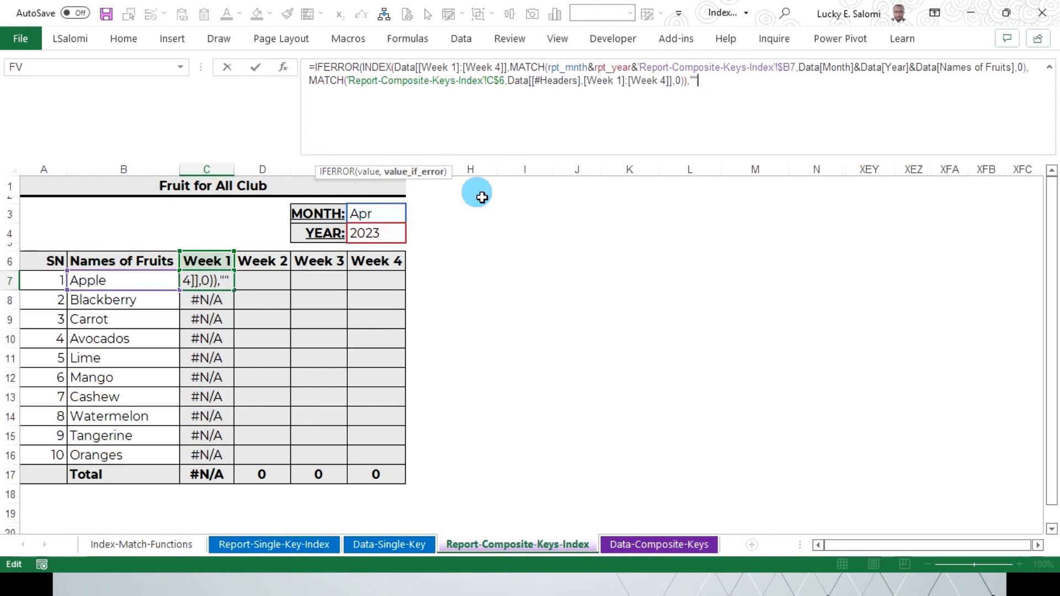
{"action": "type", "text": ")"}
{"action": "key", "text": "Return"}
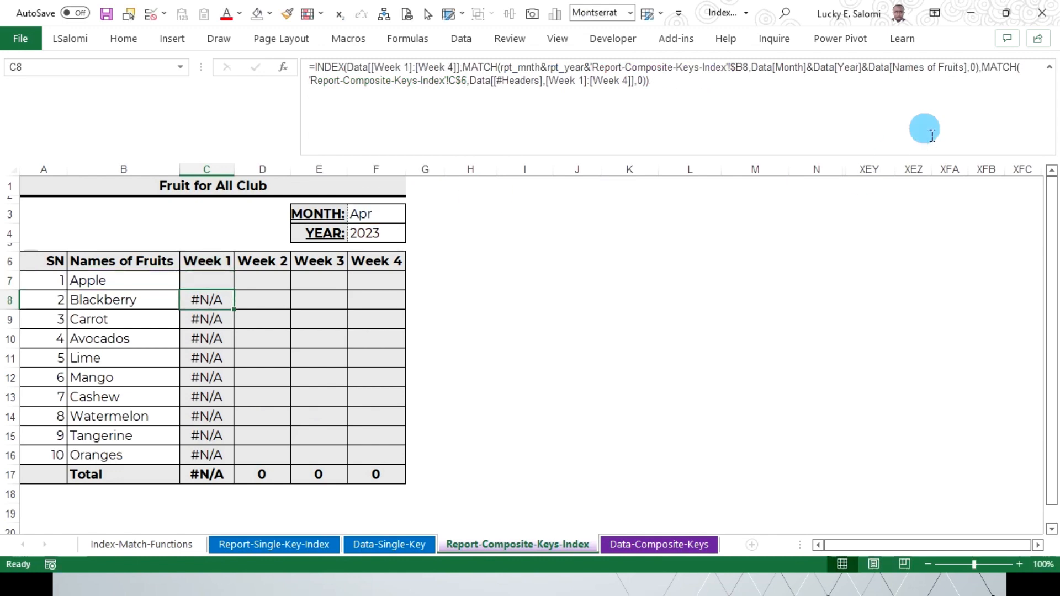
Copy the IFERROR formula from C7 across the Apple row through F7.
{"action": "left_click", "coordinate": [1049, 68]}
{"action": "left_click", "coordinate": [230, 206]}
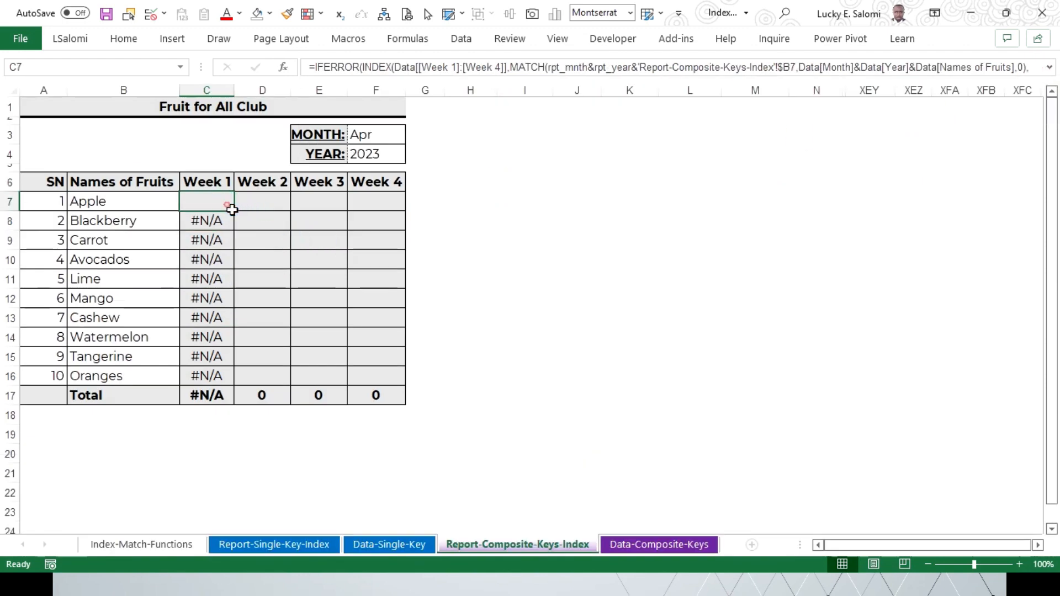
{"action": "key", "text": "ctrl+c"}
{"action": "left_click_drag", "start_coordinate": [230, 206], "coordinate": [376, 202]}
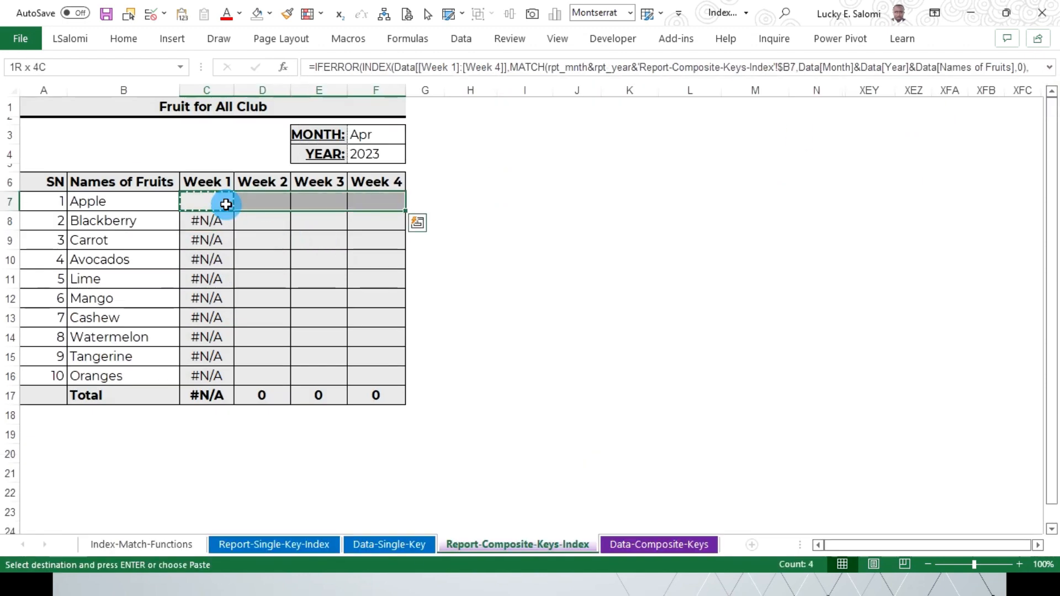
{"action": "key", "text": "ctrl+v"}
Copy the C7:F7 IFERROR formulas down to row 16 and end the copy mode.
{"action": "key", "text": "ctrl+c"}
{"action": "key", "text": "shift+Down"}
{"action": "key", "text": "shift+Down"}
{"action": "key", "text": "shift+Down"}
{"action": "key", "text": "shift+Down"}
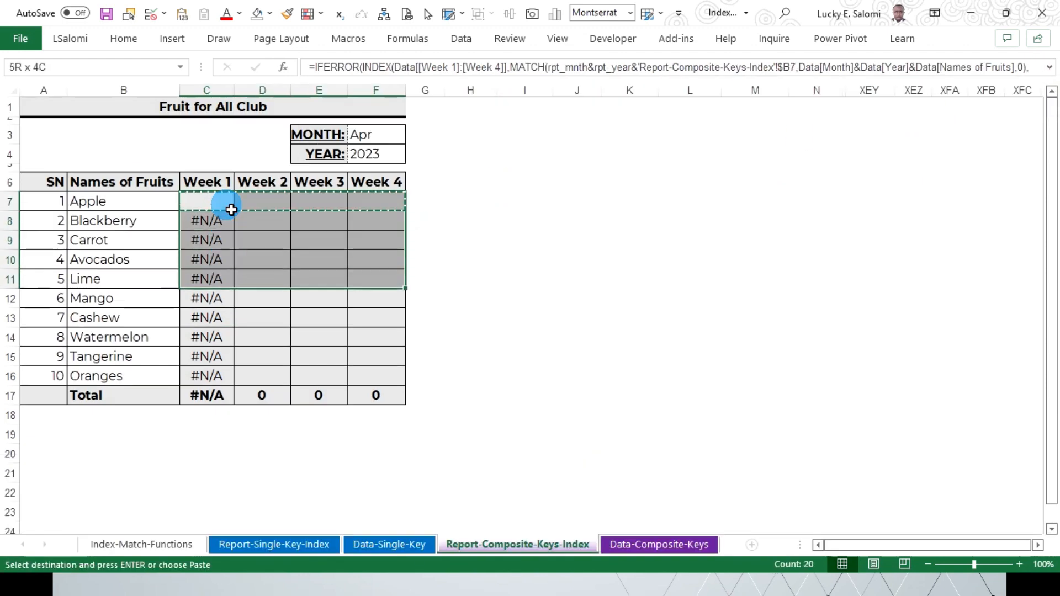
{"action": "key", "text": "shift+Down"}
{"action": "key", "text": "shift+Down"}
{"action": "key", "text": "shift+Down"}
{"action": "key", "text": "shift+Down"}
{"action": "key", "text": "shift+Down"}
{"action": "key", "text": "ctrl+v"}
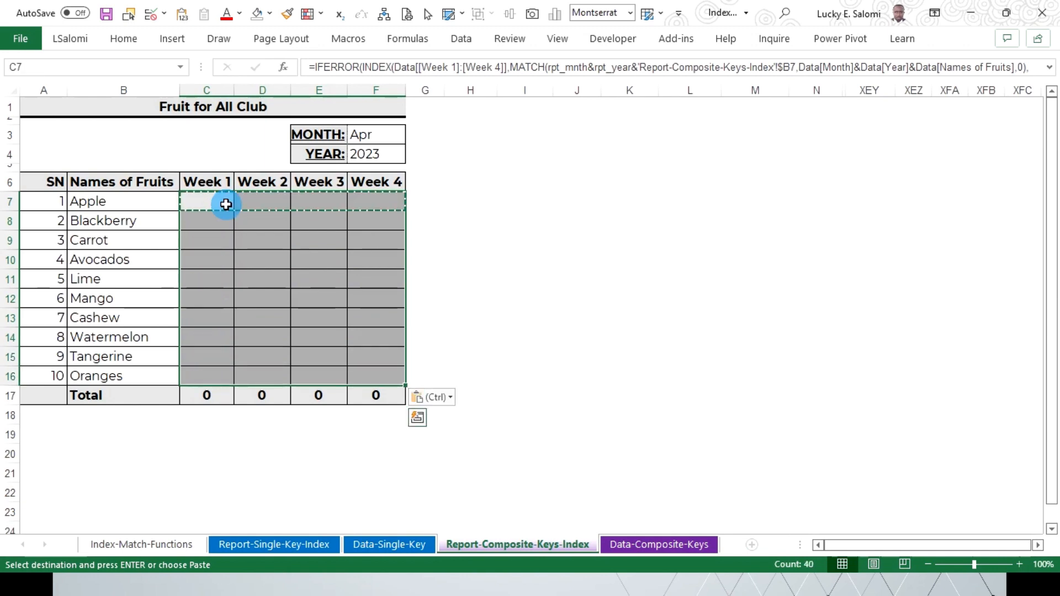
{"action": "left_click", "coordinate": [225, 204]}
{"action": "key", "text": "Escape"}
Set the report year in F4 to 2021 to test the IFERROR formulas.
{"action": "left_click", "coordinate": [395, 157]}
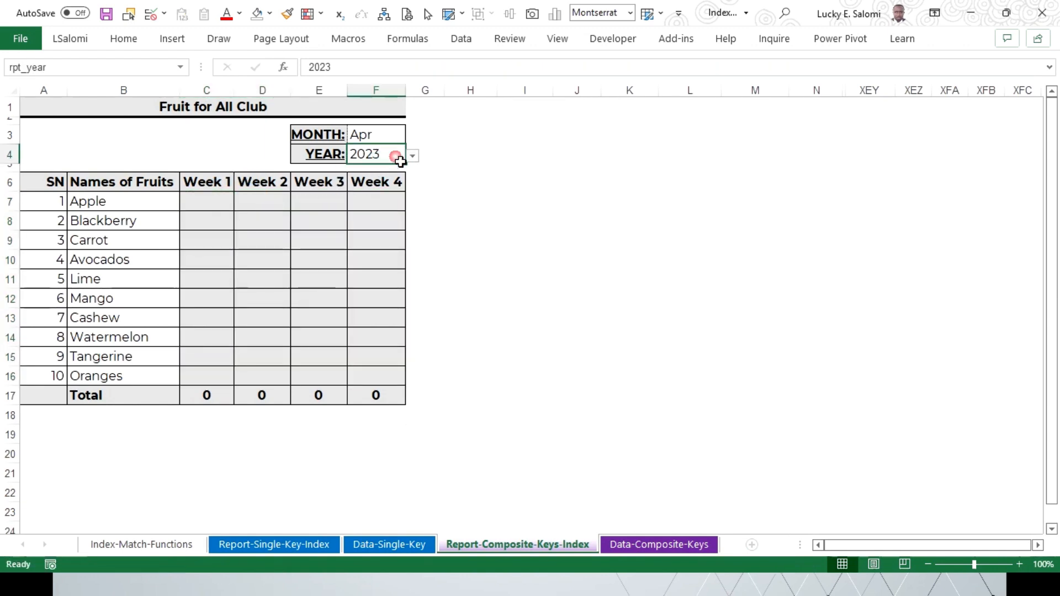
{"action": "left_click", "coordinate": [413, 156]}
{"action": "left_click", "coordinate": [386, 177]}
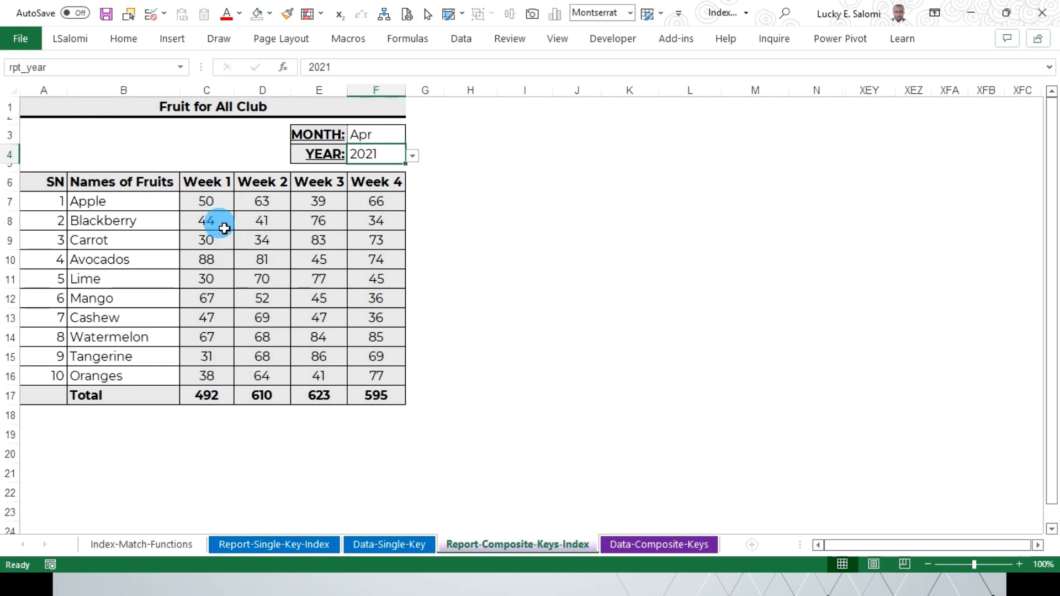
Set the report year back to 2023 and check the Week 1 formulas against the month, year and fruit names.
{"action": "left_click", "coordinate": [403, 142]}
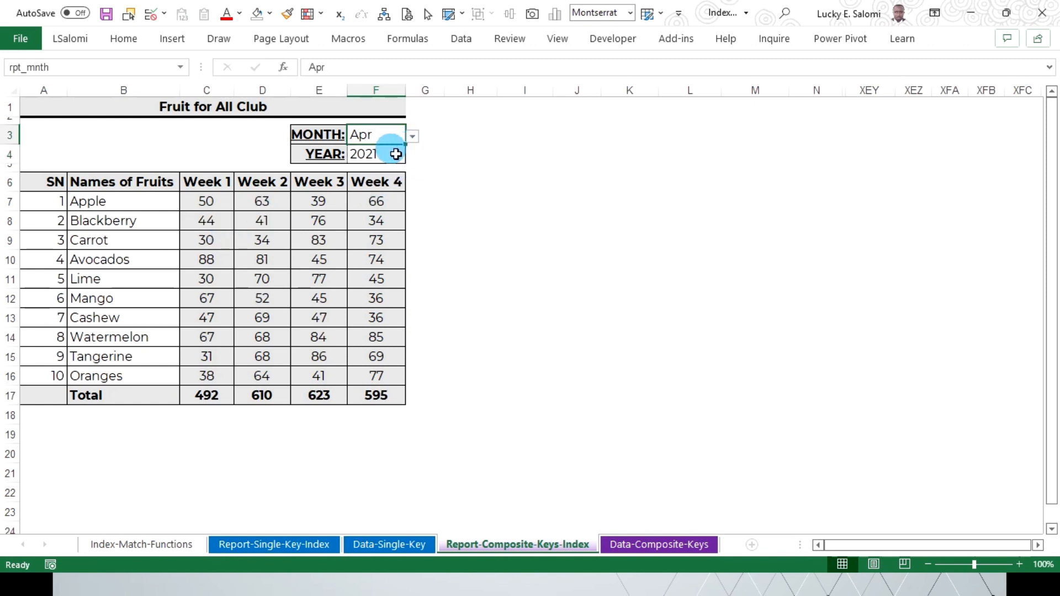
{"action": "left_click", "coordinate": [395, 154]}
{"action": "left_click", "coordinate": [412, 156]}
{"action": "left_click", "coordinate": [384, 200]}
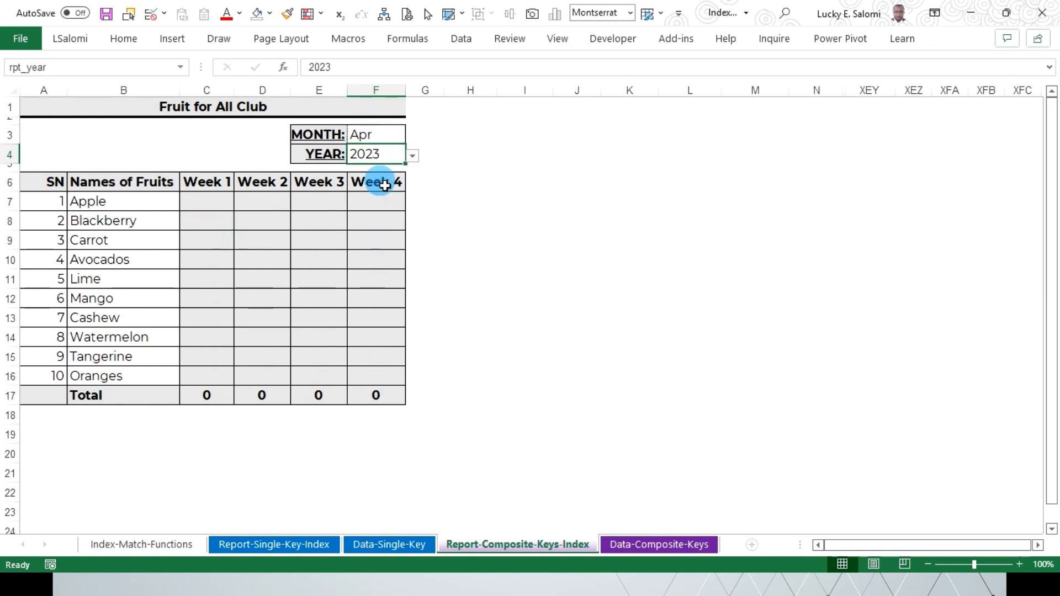
{"action": "left_click", "coordinate": [381, 143]}
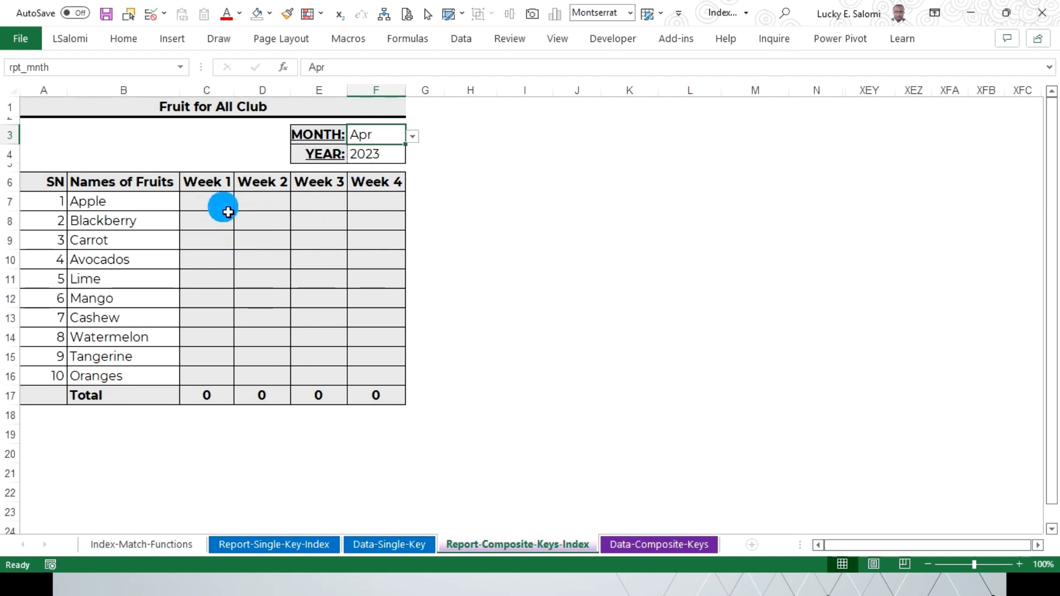
{"action": "left_click", "coordinate": [371, 156]}
{"action": "left_click", "coordinate": [215, 211]}
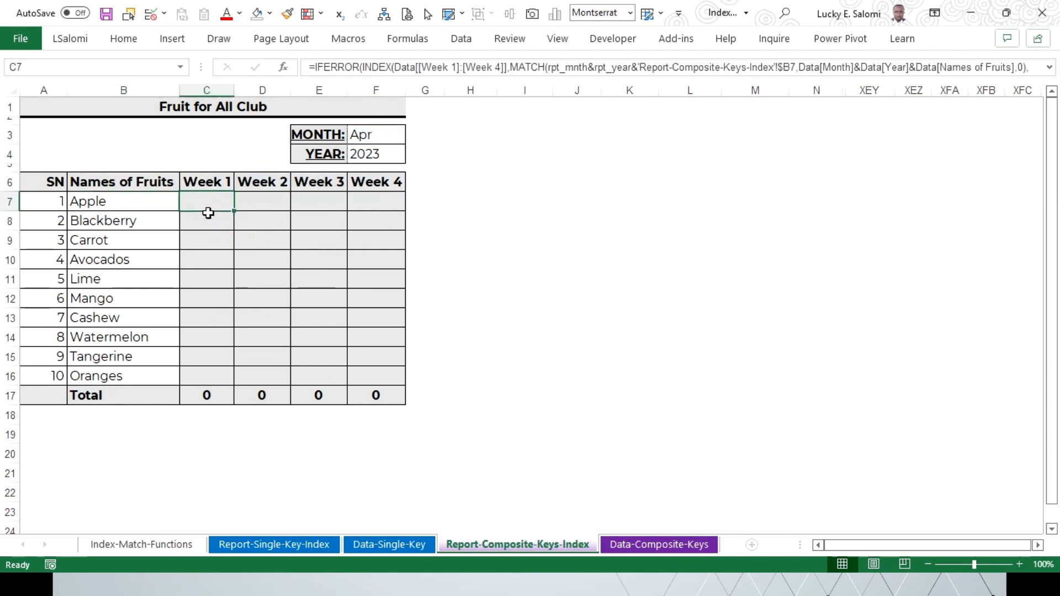
{"action": "left_click", "coordinate": [157, 214]}
{"action": "left_click", "coordinate": [208, 214]}
Change the report year in F4 to an earlier one from its list of choices.
{"action": "left_click", "coordinate": [389, 141]}
{"action": "left_click", "coordinate": [398, 155]}
{"action": "left_click", "coordinate": [412, 156]}
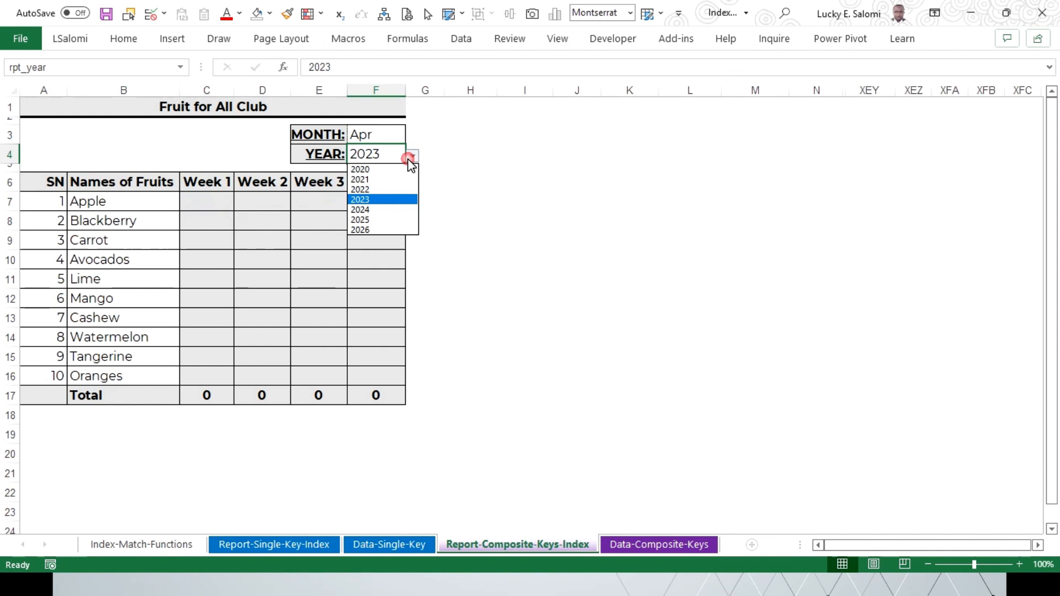
{"action": "left_click", "coordinate": [383, 175]}
Compare the Week 1 cells for Apple and Blackberry with their fruit names in column B.
{"action": "left_click", "coordinate": [209, 205]}
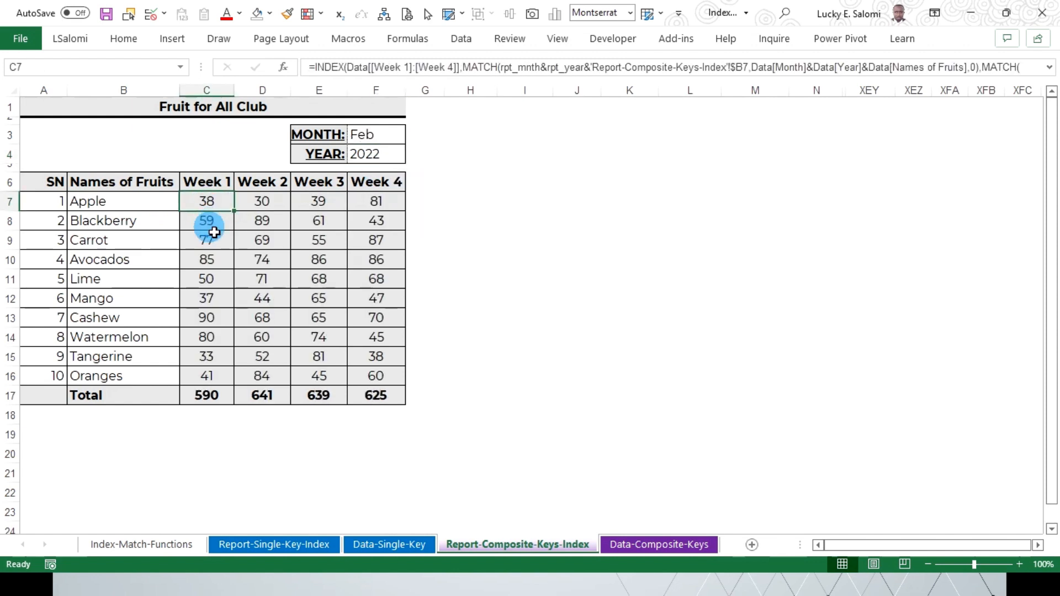
{"action": "left_click", "coordinate": [158, 203]}
{"action": "left_click", "coordinate": [205, 204]}
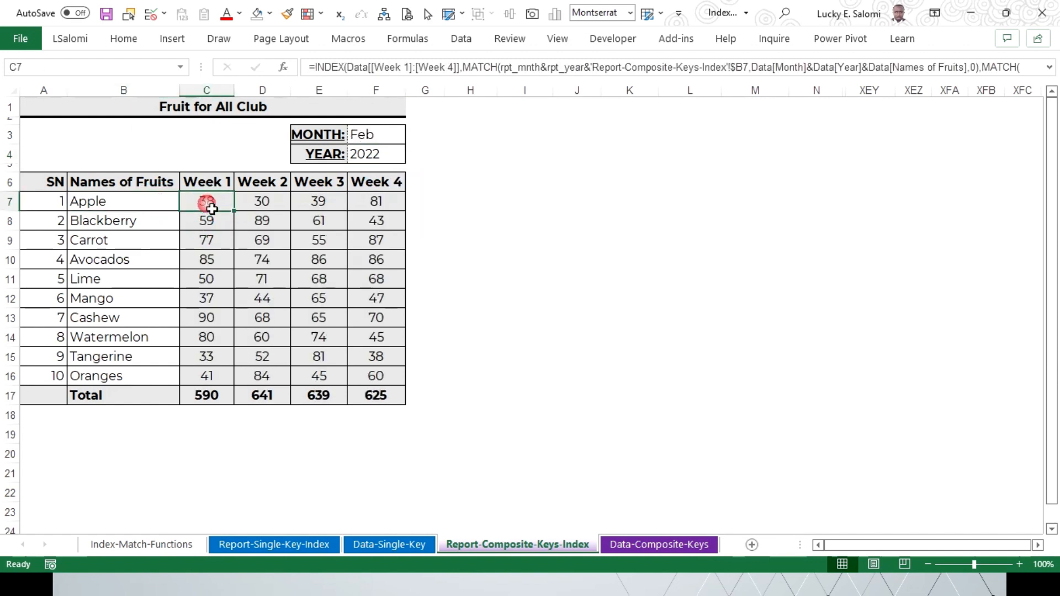
{"action": "left_click", "coordinate": [199, 221]}
{"action": "left_click", "coordinate": [137, 224]}
{"action": "left_click", "coordinate": [141, 203]}
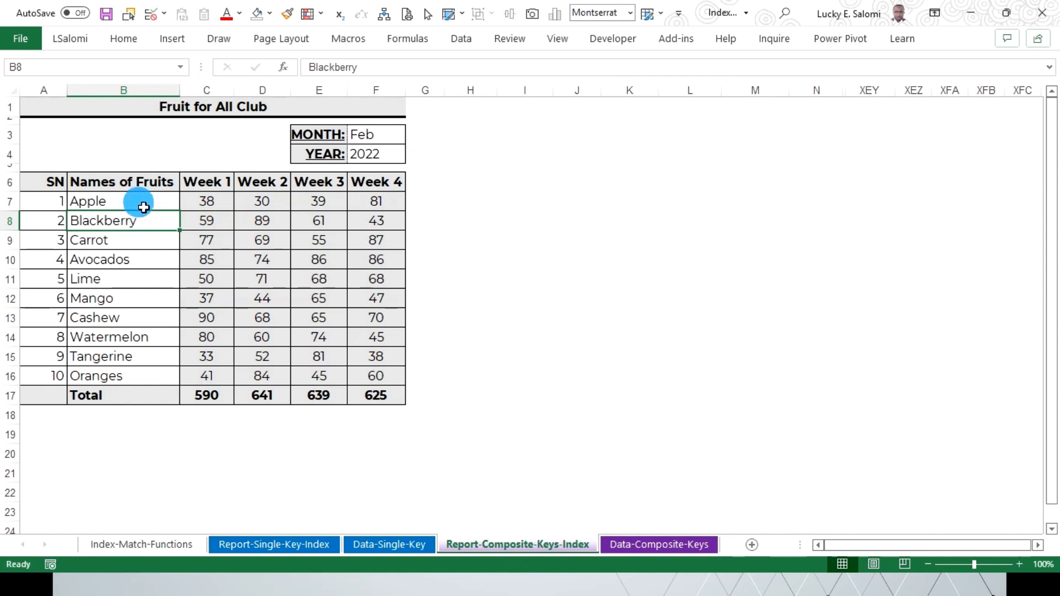
{"action": "left_click", "coordinate": [184, 208]}
{"action": "left_click", "coordinate": [209, 227]}
{"action": "left_click", "coordinate": [132, 221]}
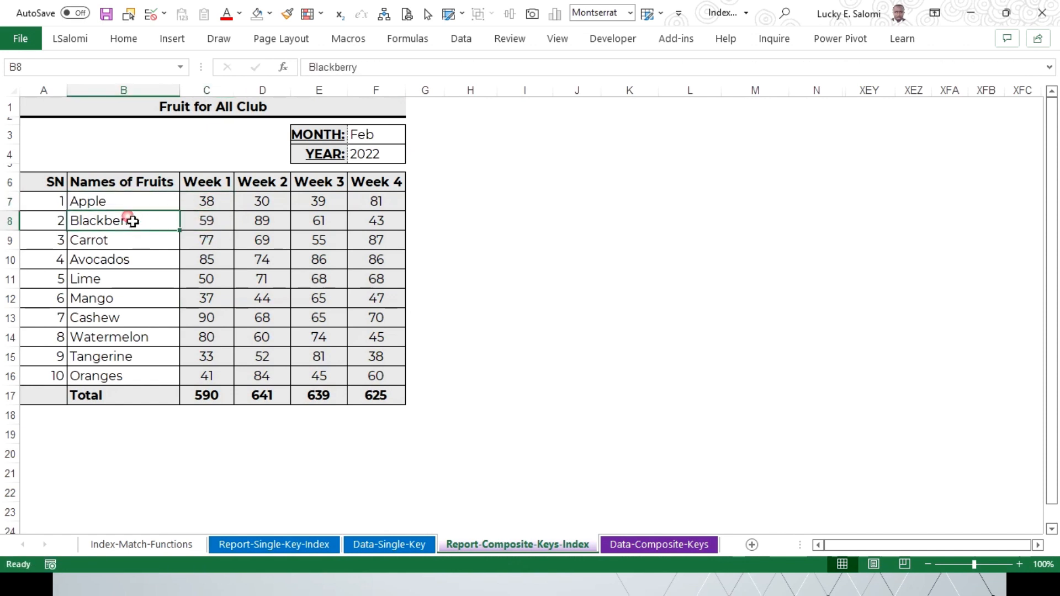
{"action": "left_click", "coordinate": [130, 207]}
{"action": "left_click", "coordinate": [206, 207]}
{"action": "left_click", "coordinate": [207, 226]}
{"action": "left_click", "coordinate": [142, 222]}
{"action": "left_click", "coordinate": [127, 208]}
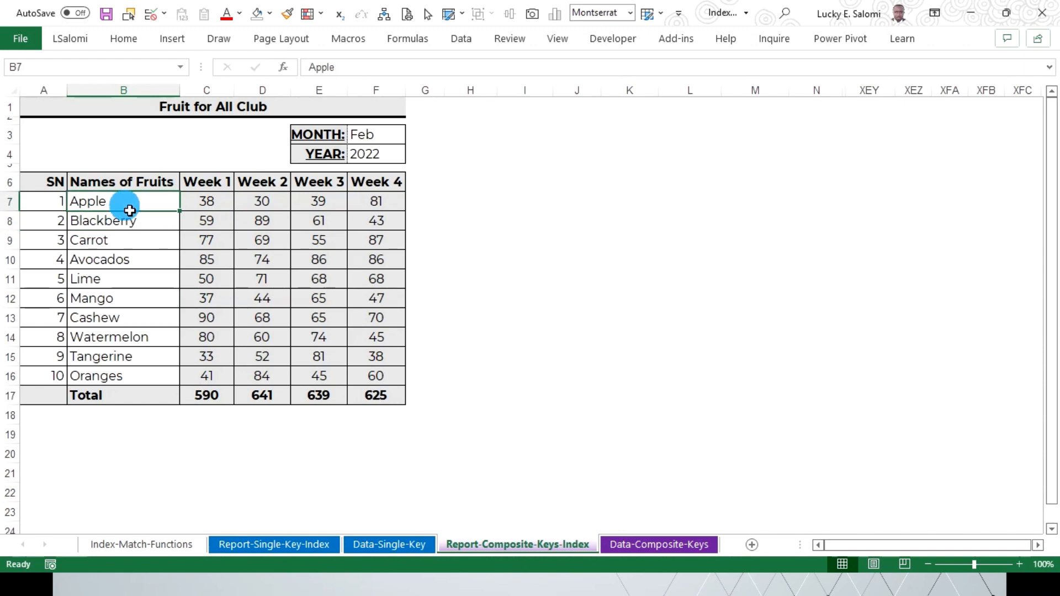
Review the fruit names in column B one by one from Blackberry down to Oranges.
{"action": "left_click", "coordinate": [124, 223]}
{"action": "left_click", "coordinate": [126, 245]}
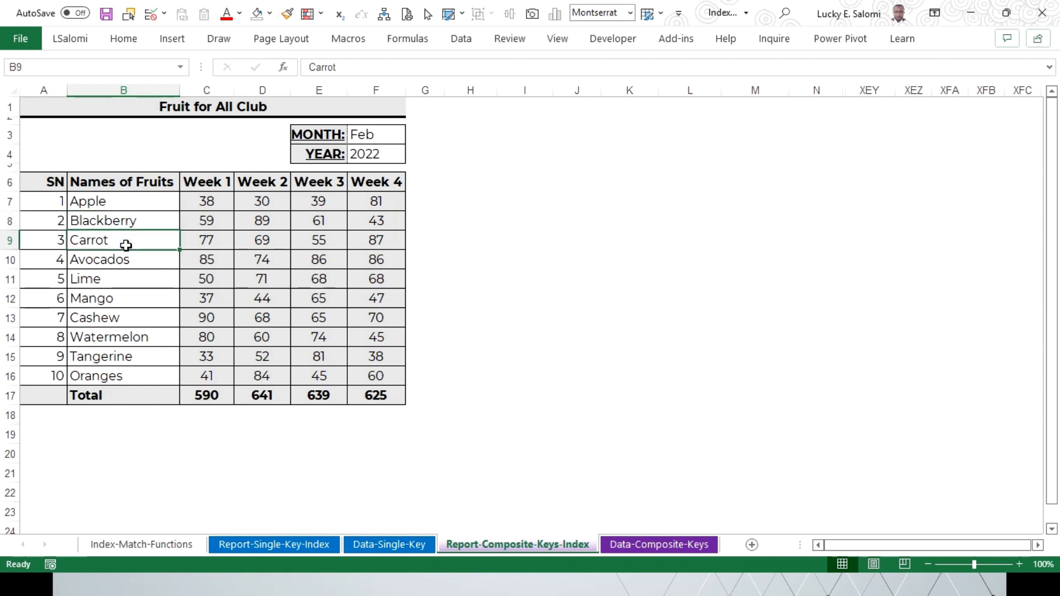
{"action": "left_click", "coordinate": [126, 266]}
{"action": "left_click", "coordinate": [118, 278]}
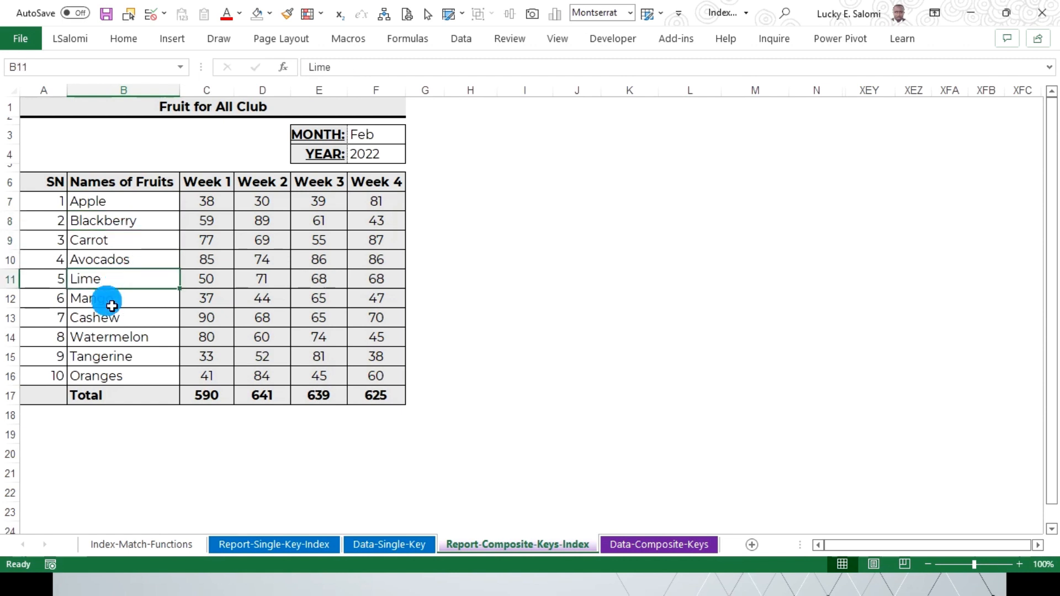
{"action": "left_click", "coordinate": [106, 298]}
{"action": "left_click", "coordinate": [111, 322]}
{"action": "left_click", "coordinate": [113, 338]}
{"action": "left_click", "coordinate": [117, 358]}
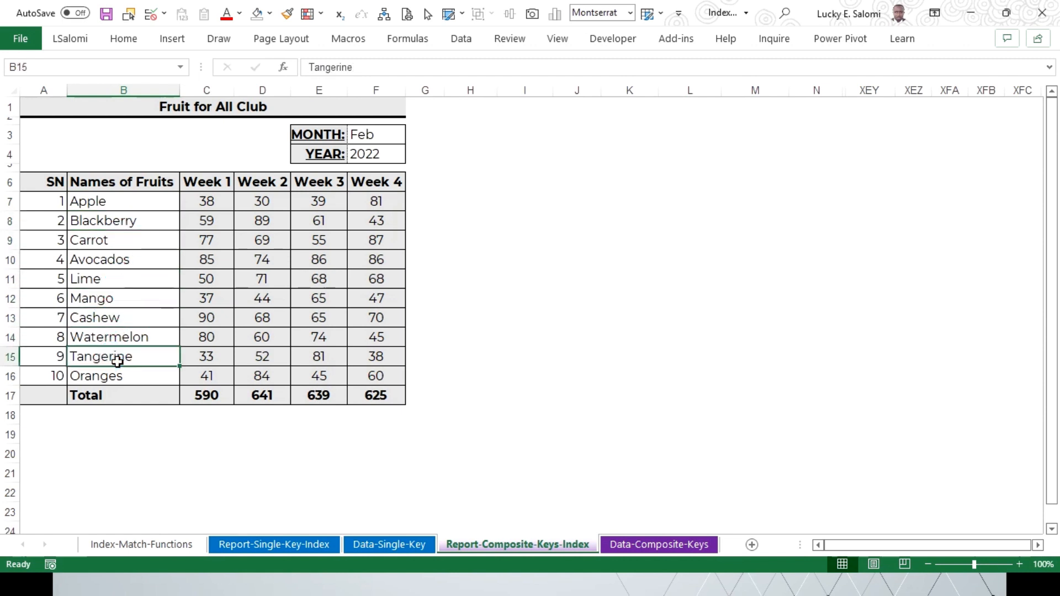
{"action": "left_click", "coordinate": [117, 382]}
{"action": "left_click", "coordinate": [110, 354]}
{"action": "left_click", "coordinate": [110, 336]}
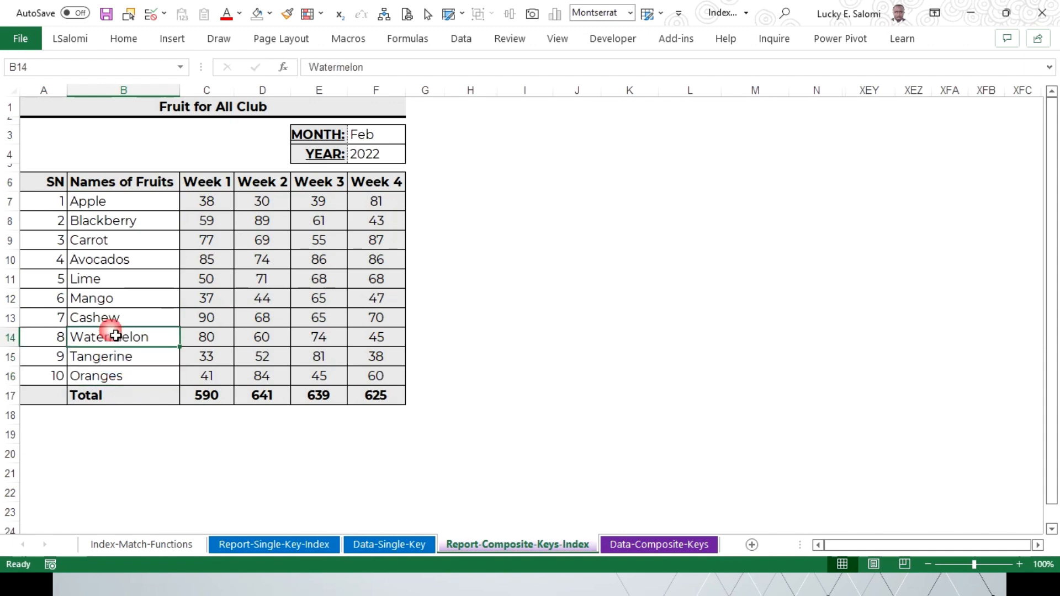